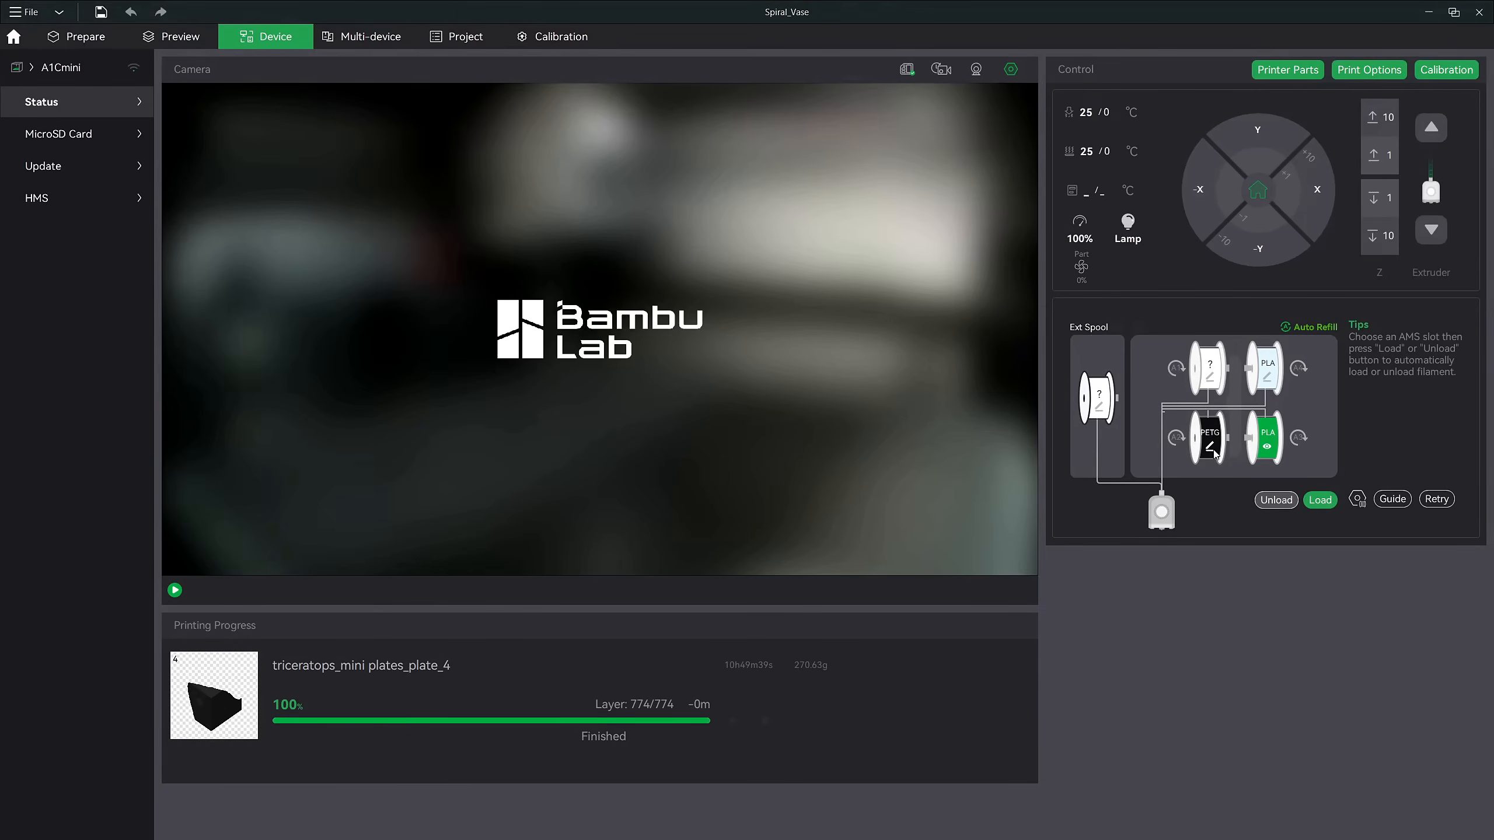
Inspect the filament details of the green AMS slot and close them without changes
left_click(1268, 450)
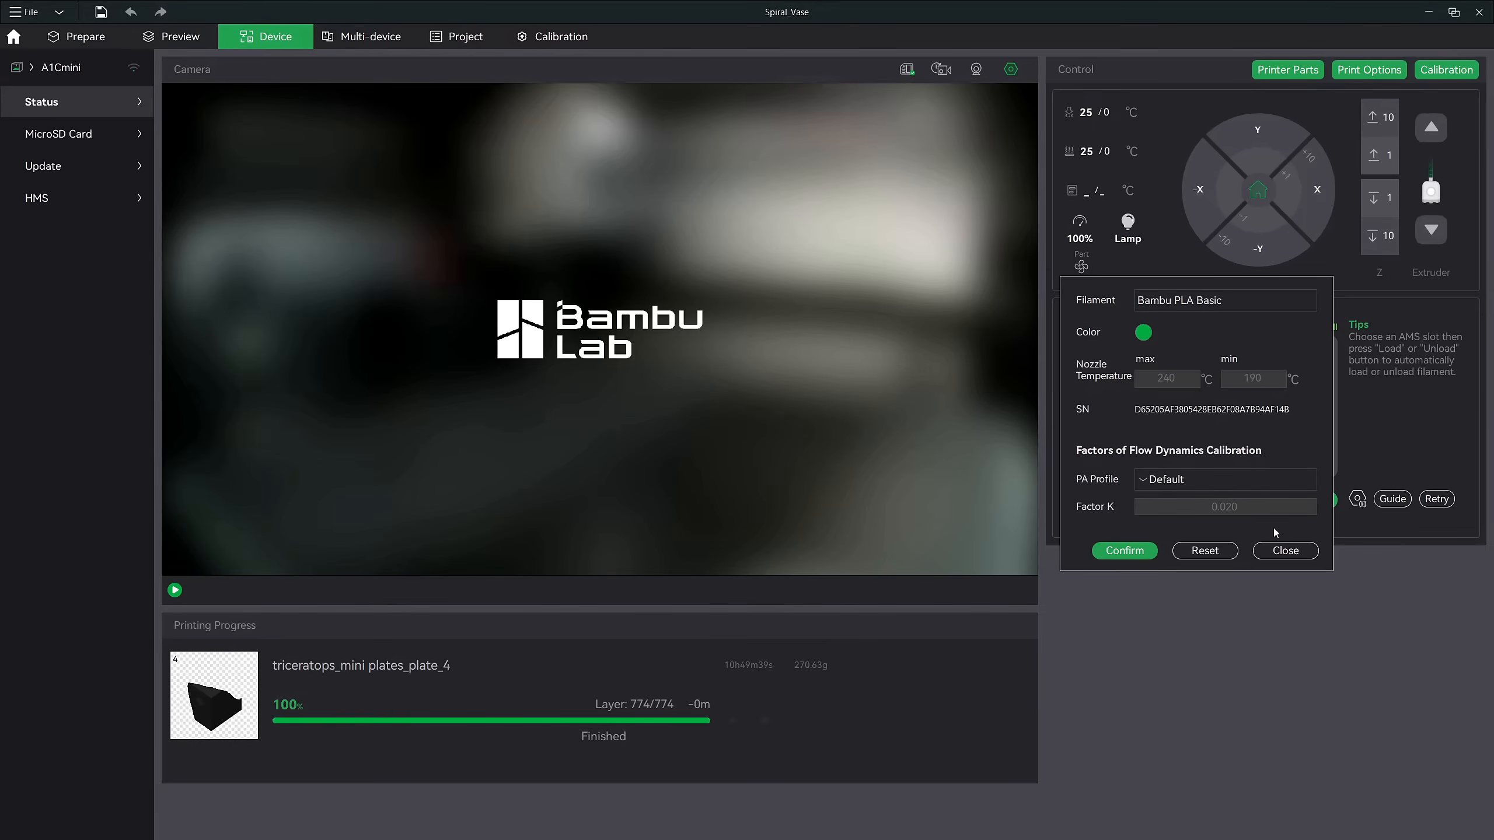
left_click(1282, 551)
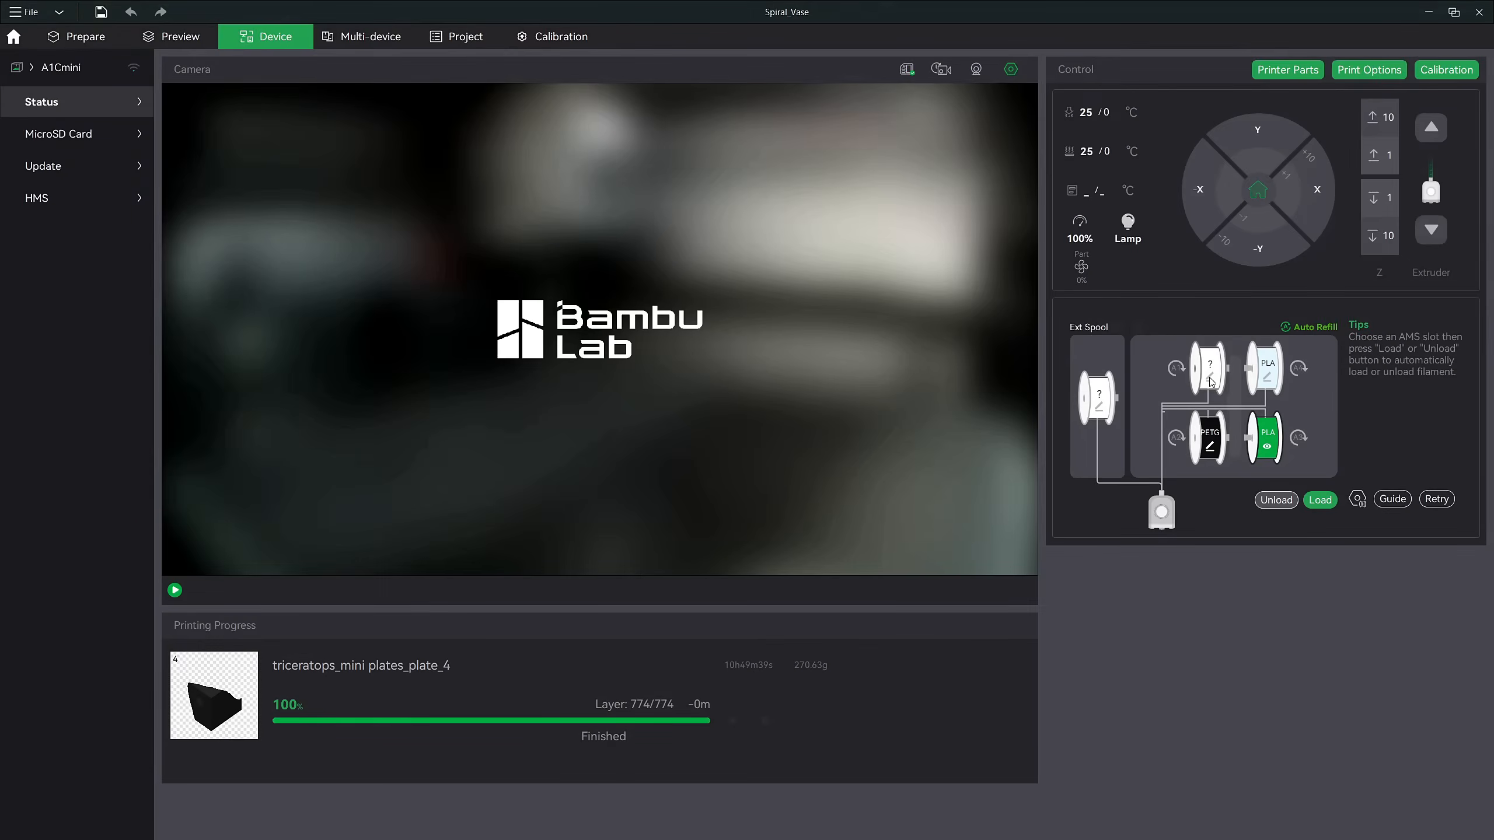
Assign Generic PLA in white to the undefined AMS slot and confirm it
left_click(1210, 378)
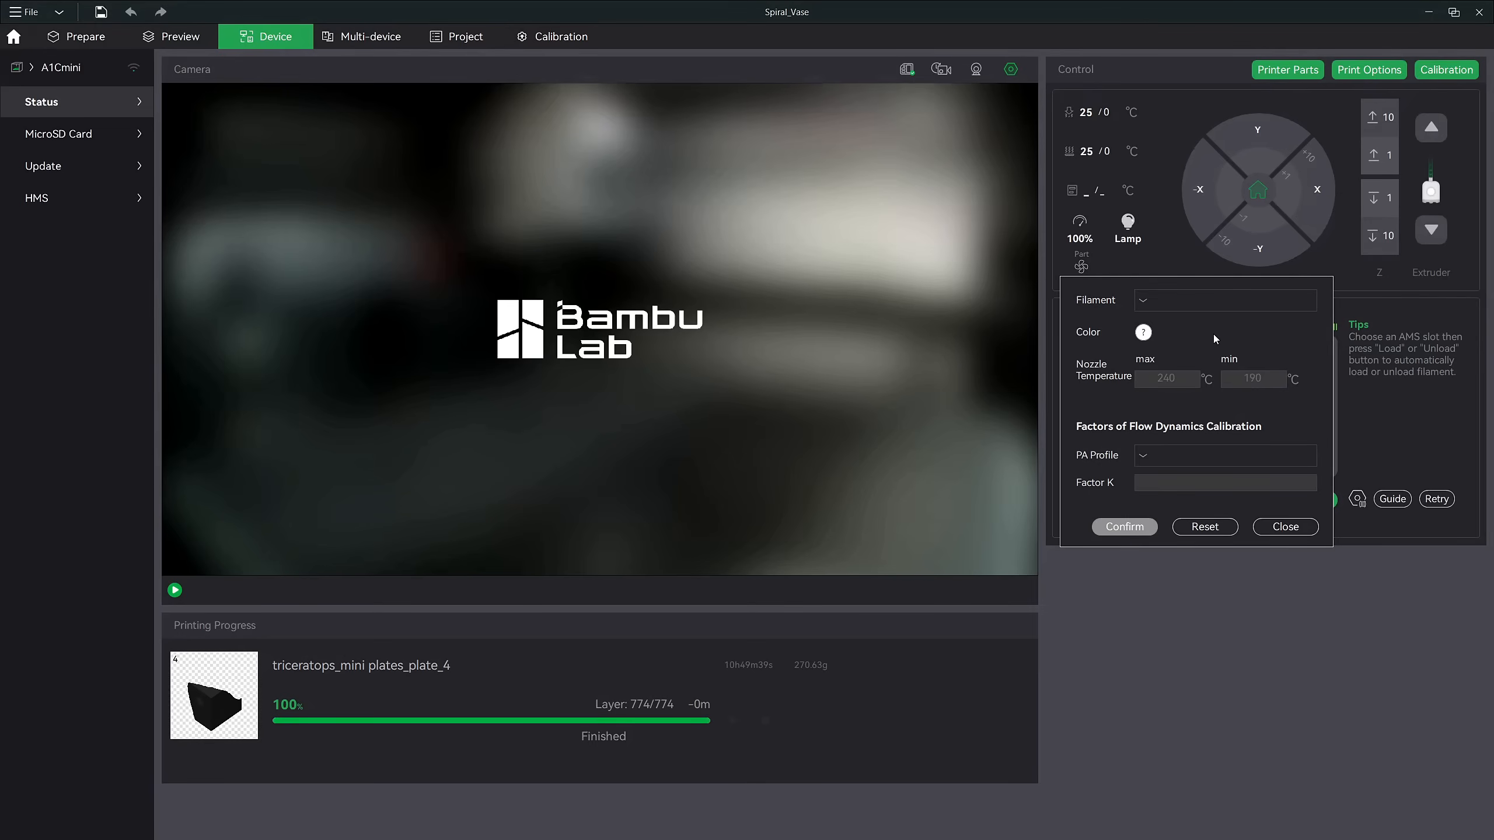
left_click(1215, 300)
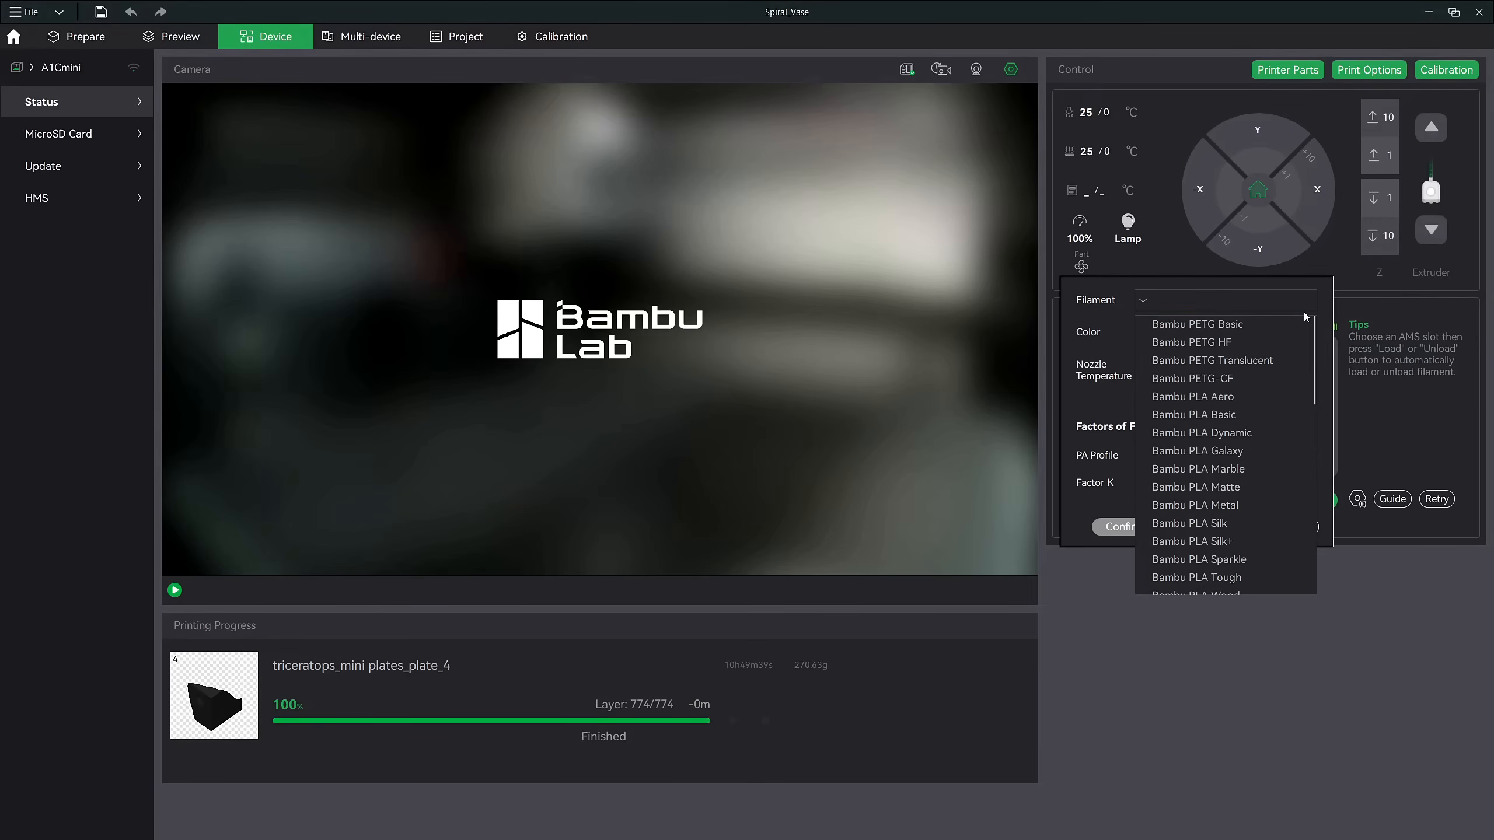
scroll(1289, 350, "down", 5)
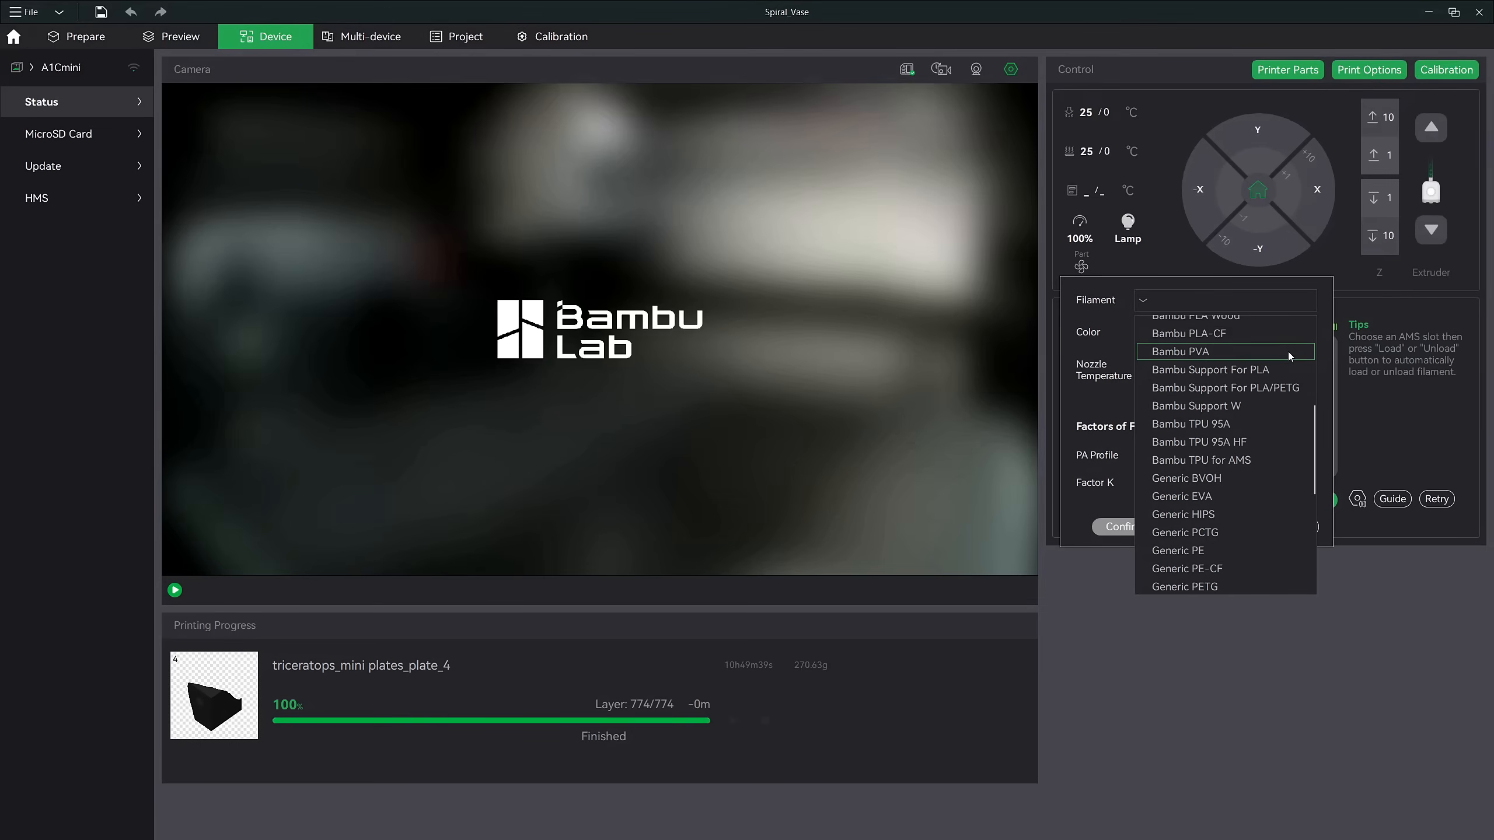
scroll(1288, 351, "down", 5)
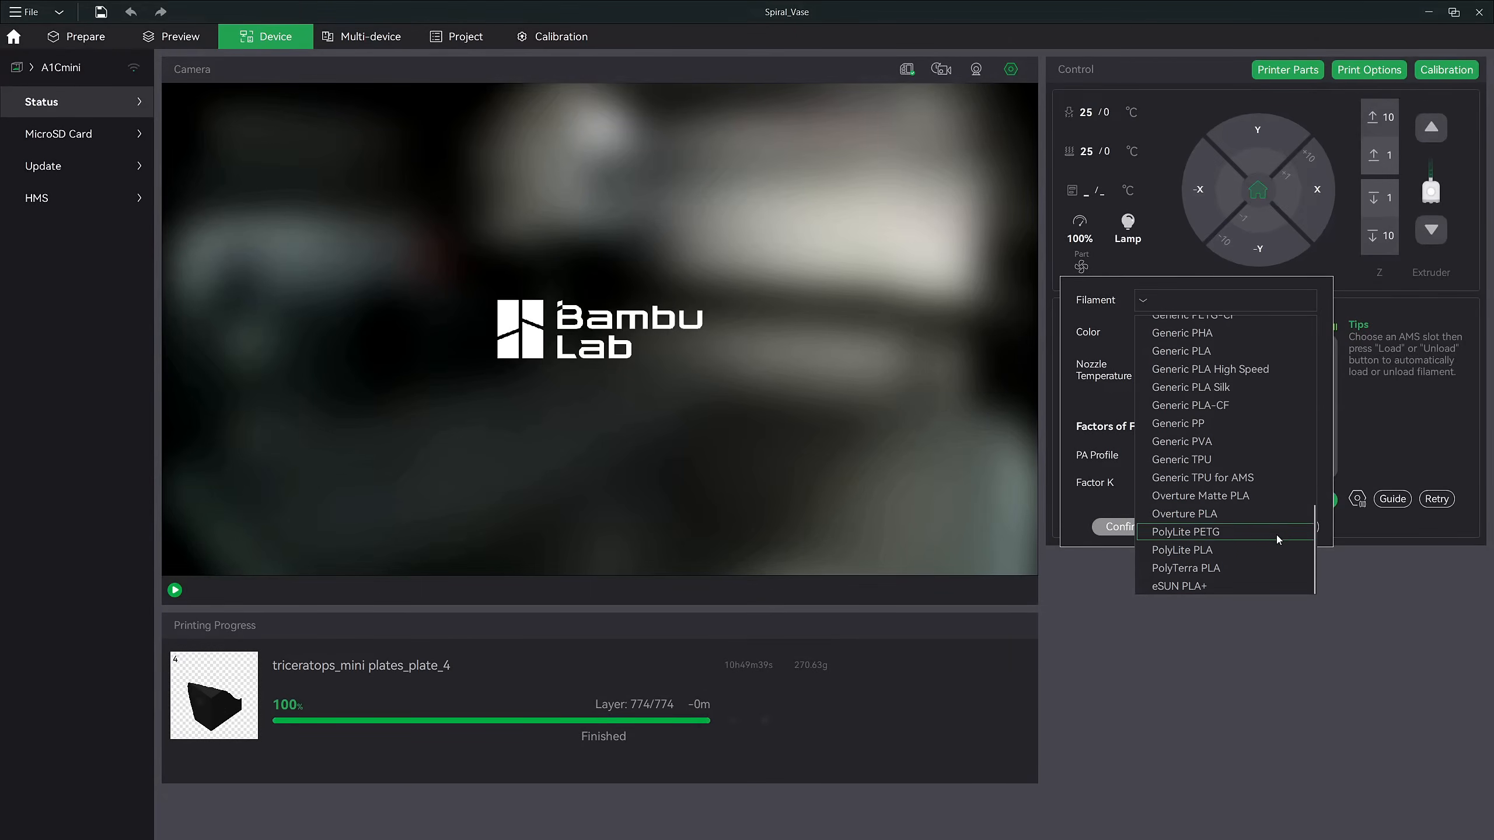
scroll(1272, 471, "up", 3)
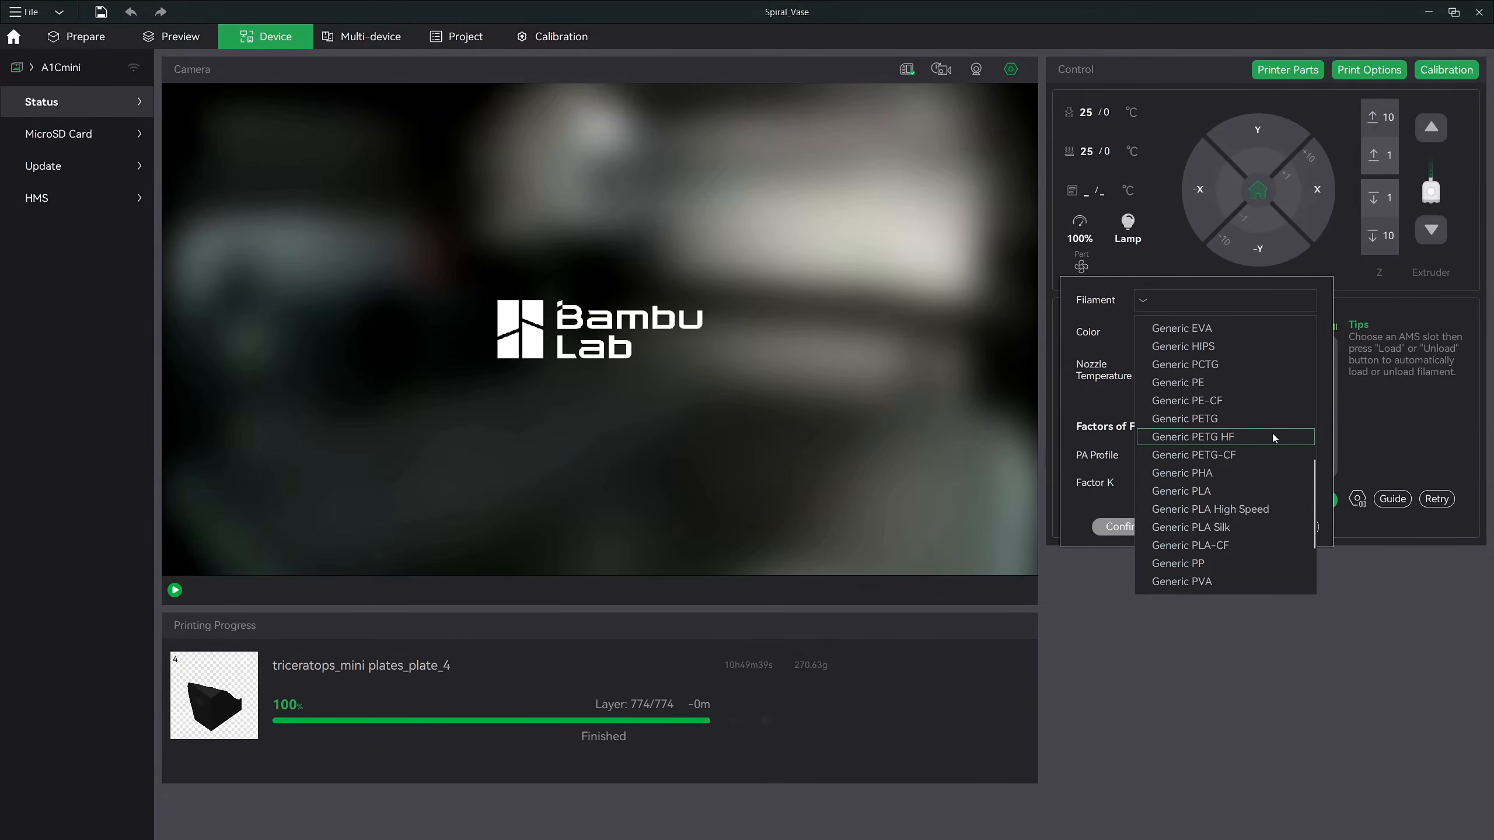
scroll(1272, 433, "up", 1)
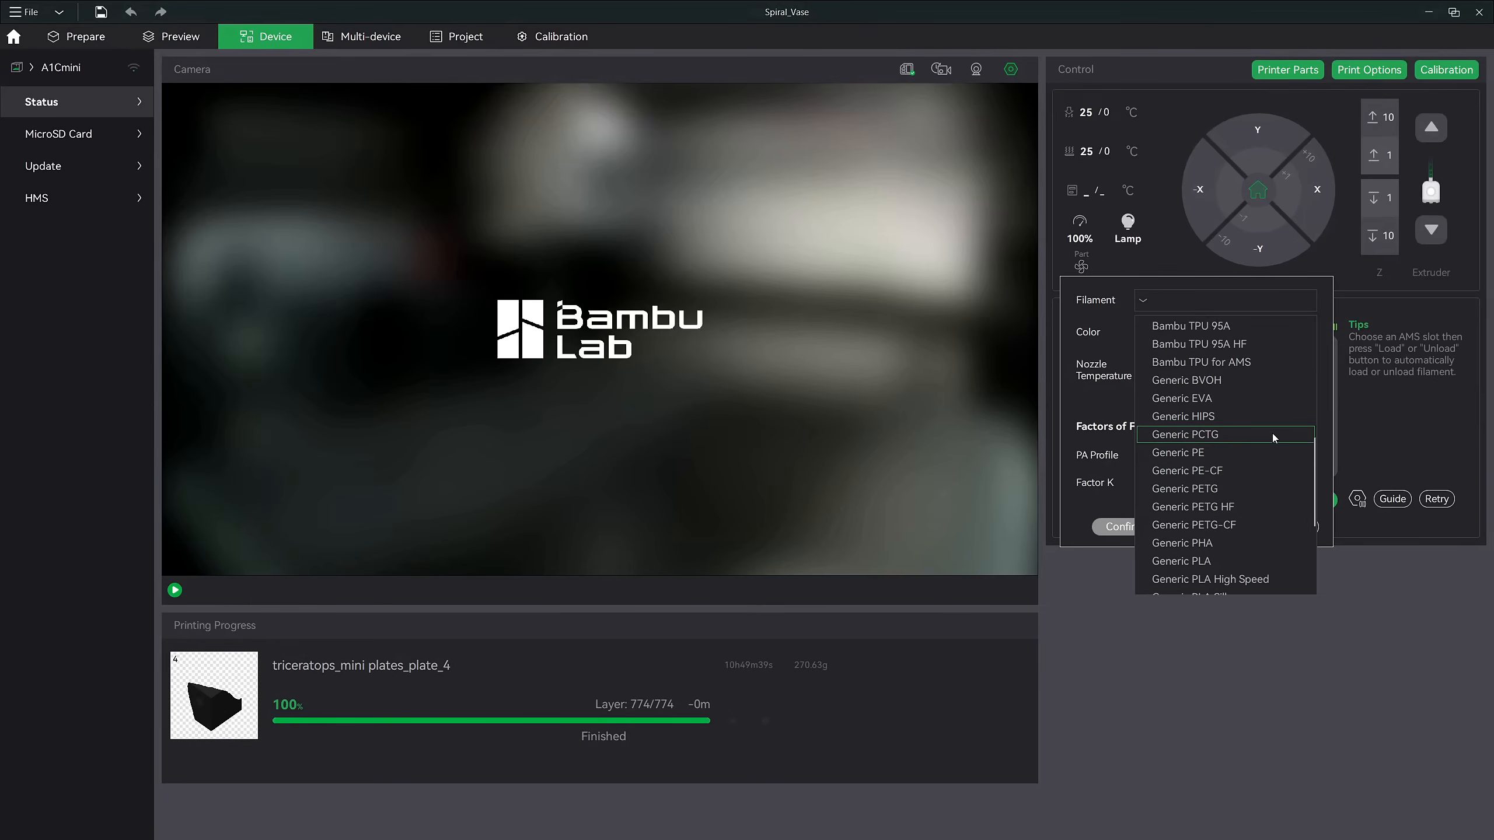
scroll(1270, 451, "down", 2)
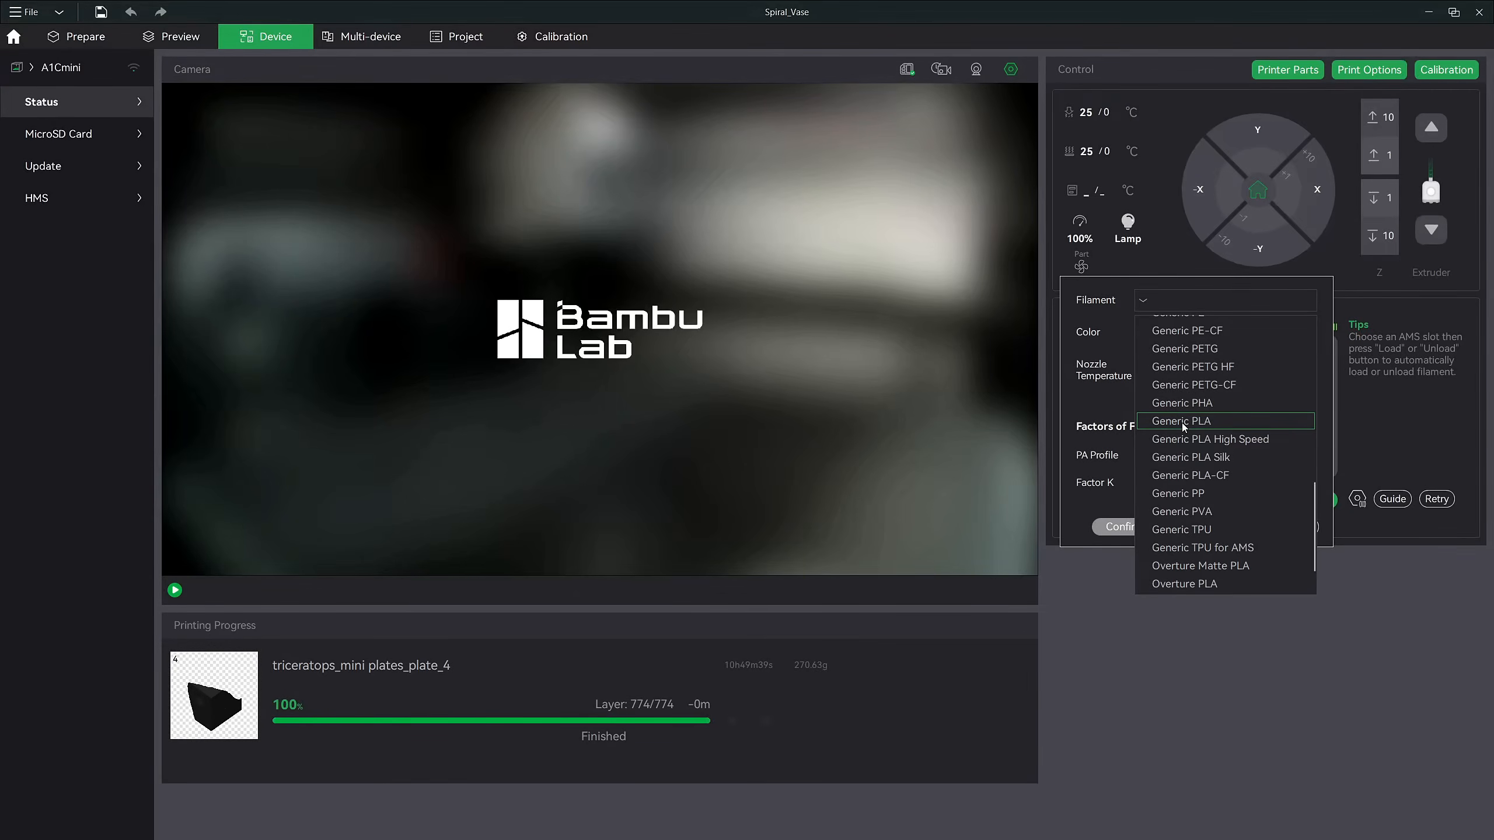
left_click(1261, 419)
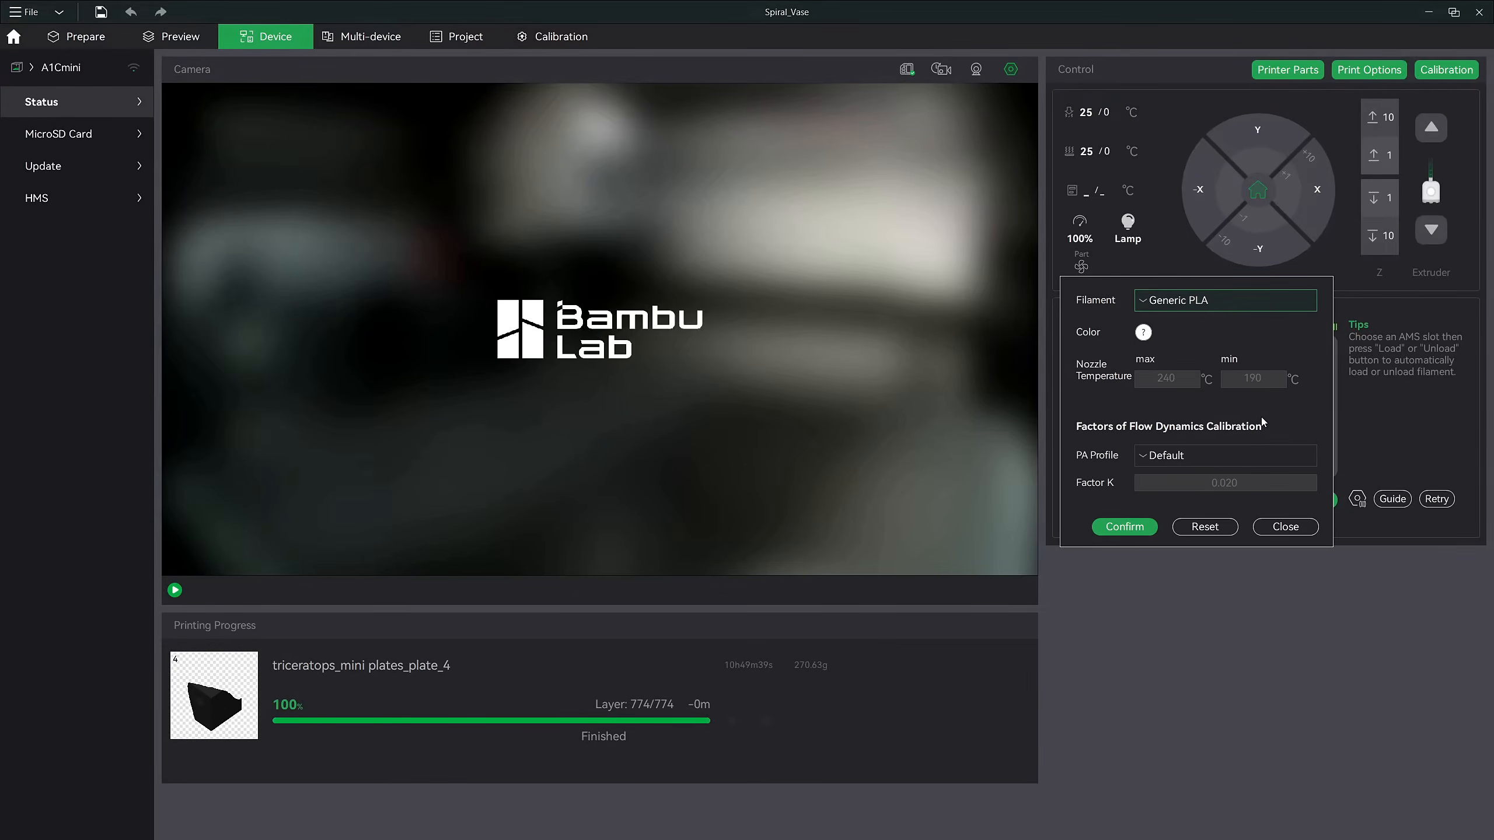
left_click(1143, 332)
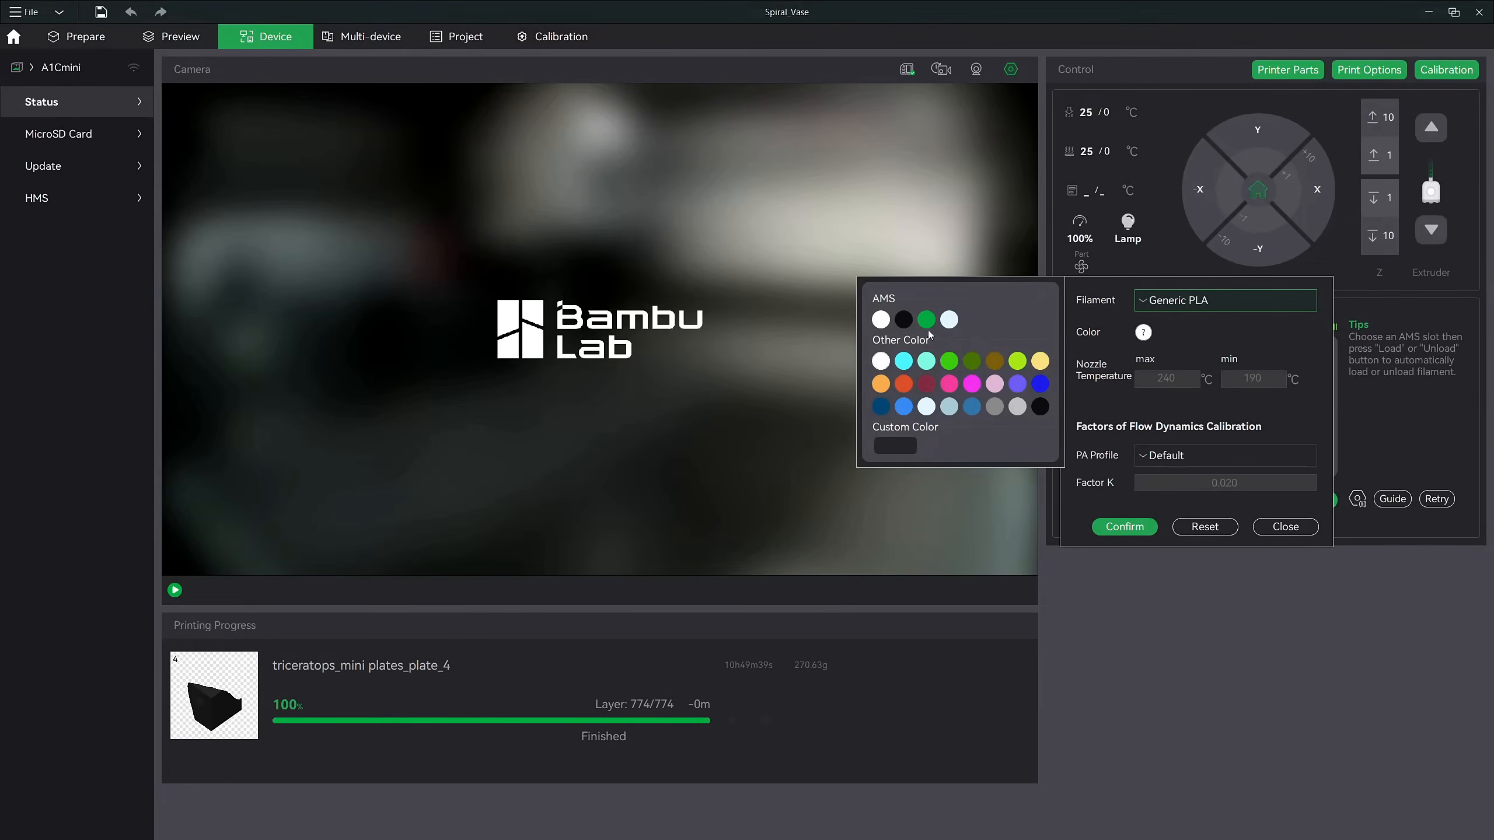
left_click(881, 362)
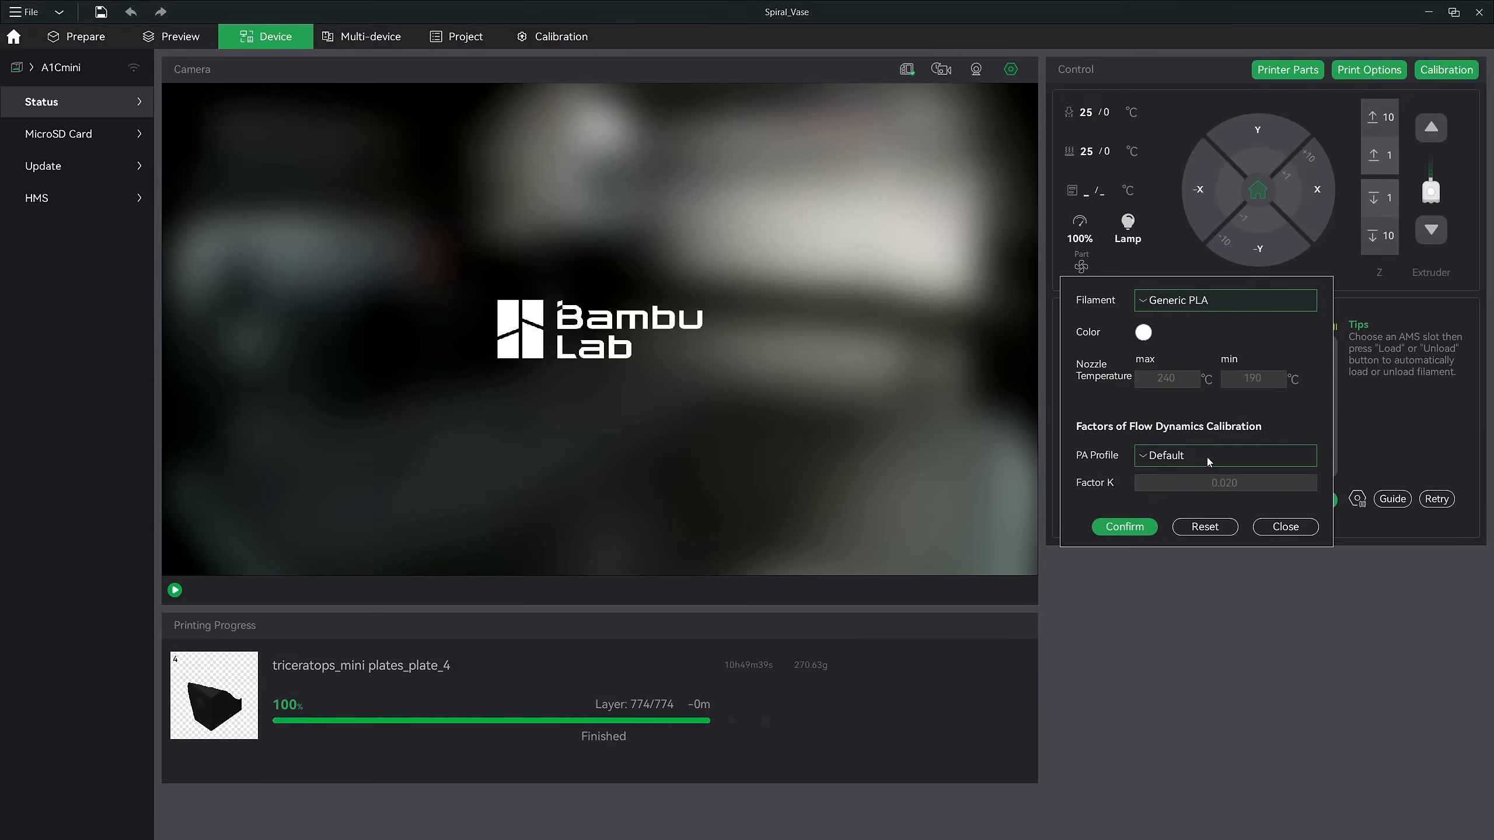
left_click(1122, 527)
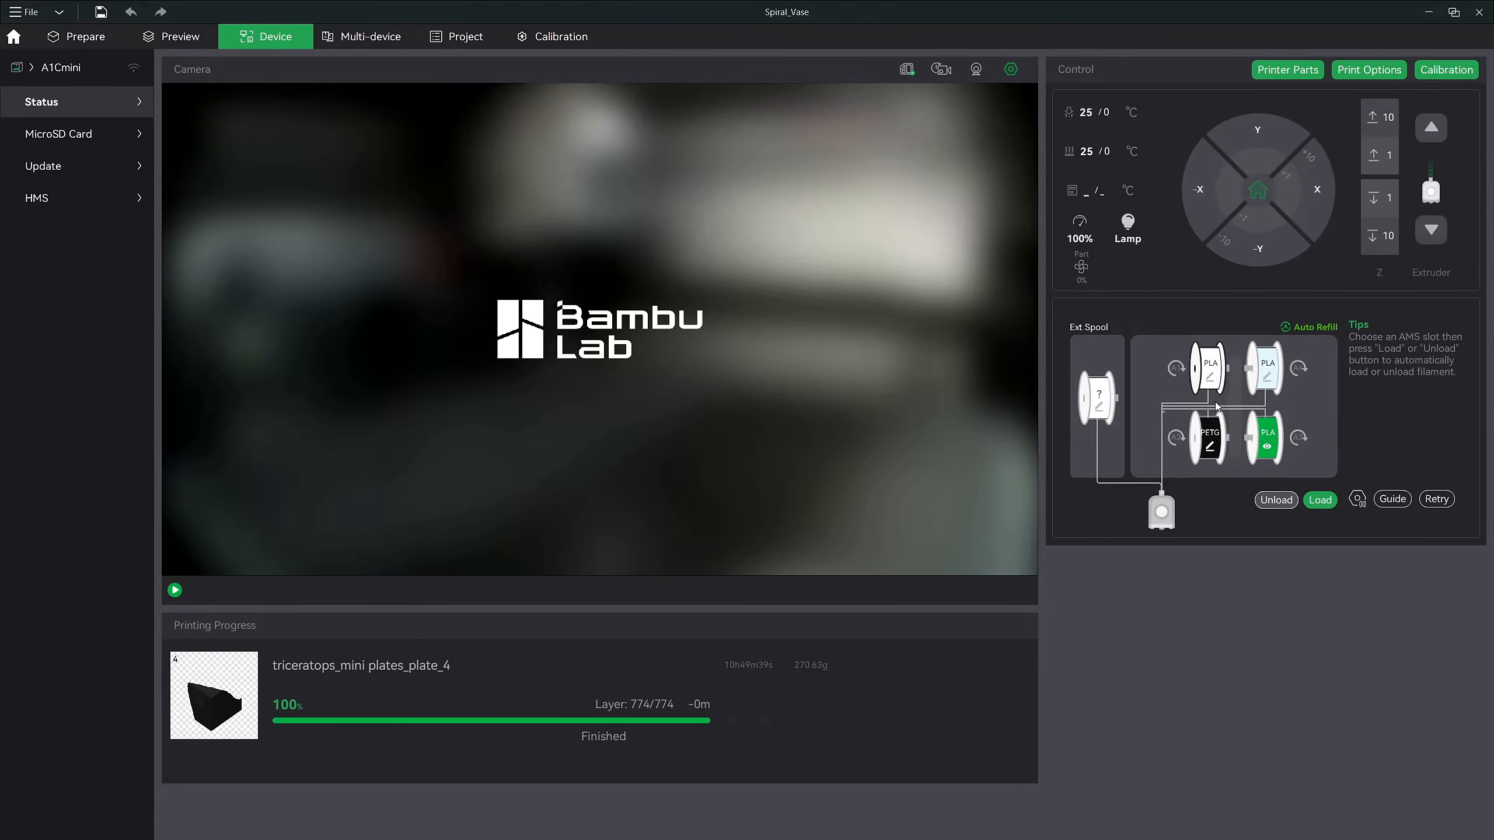
Set the filament of the black AMS slot to Generic PLA and confirm it
left_click(1210, 448)
left_click(1219, 302)
scroll(1212, 411, "down", 3)
scroll(1212, 411, "down", 3)
scroll(1215, 476, "down", 1)
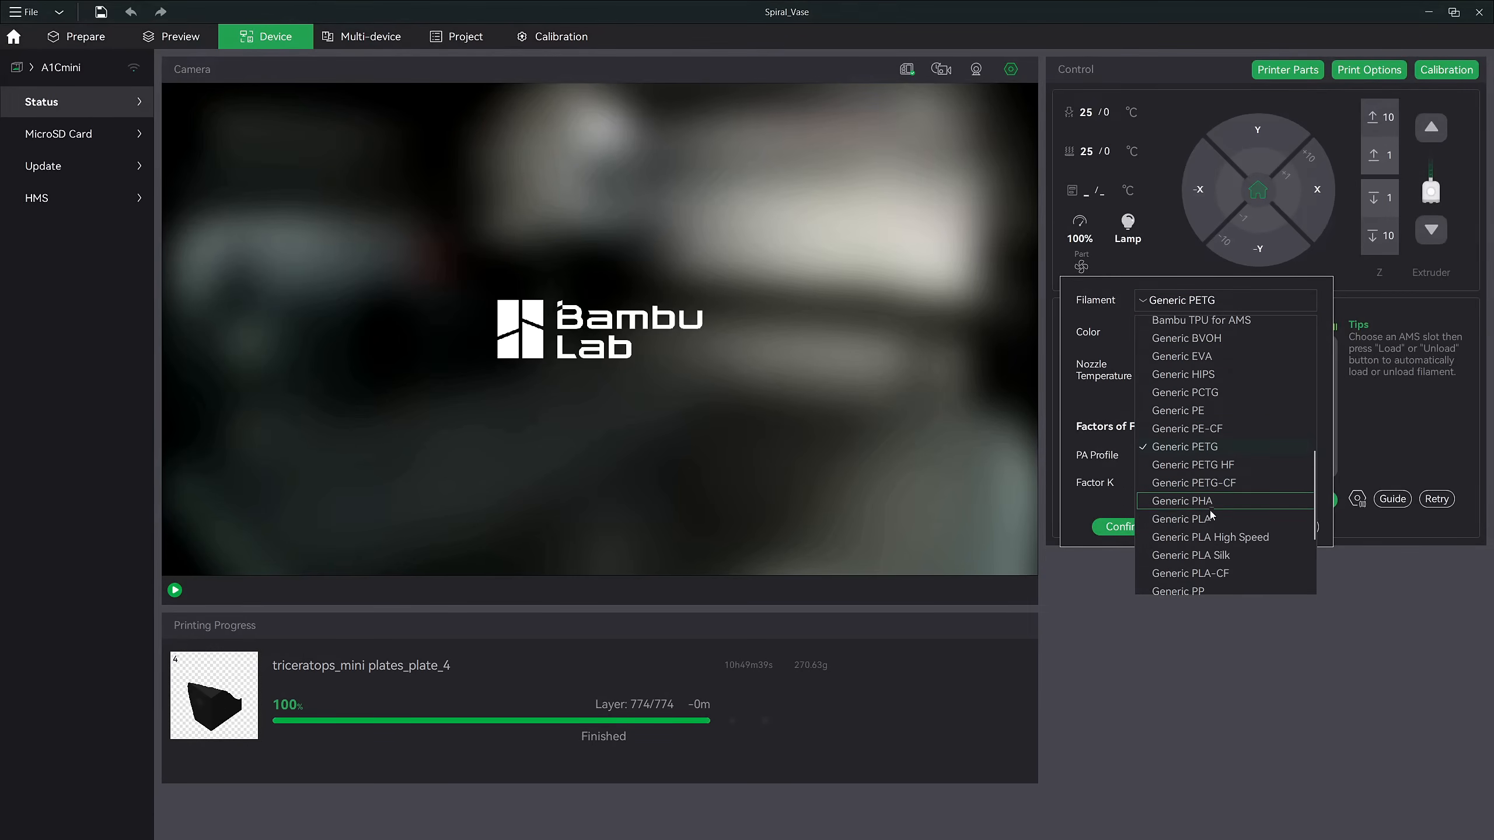
left_click(1211, 519)
left_click(1133, 528)
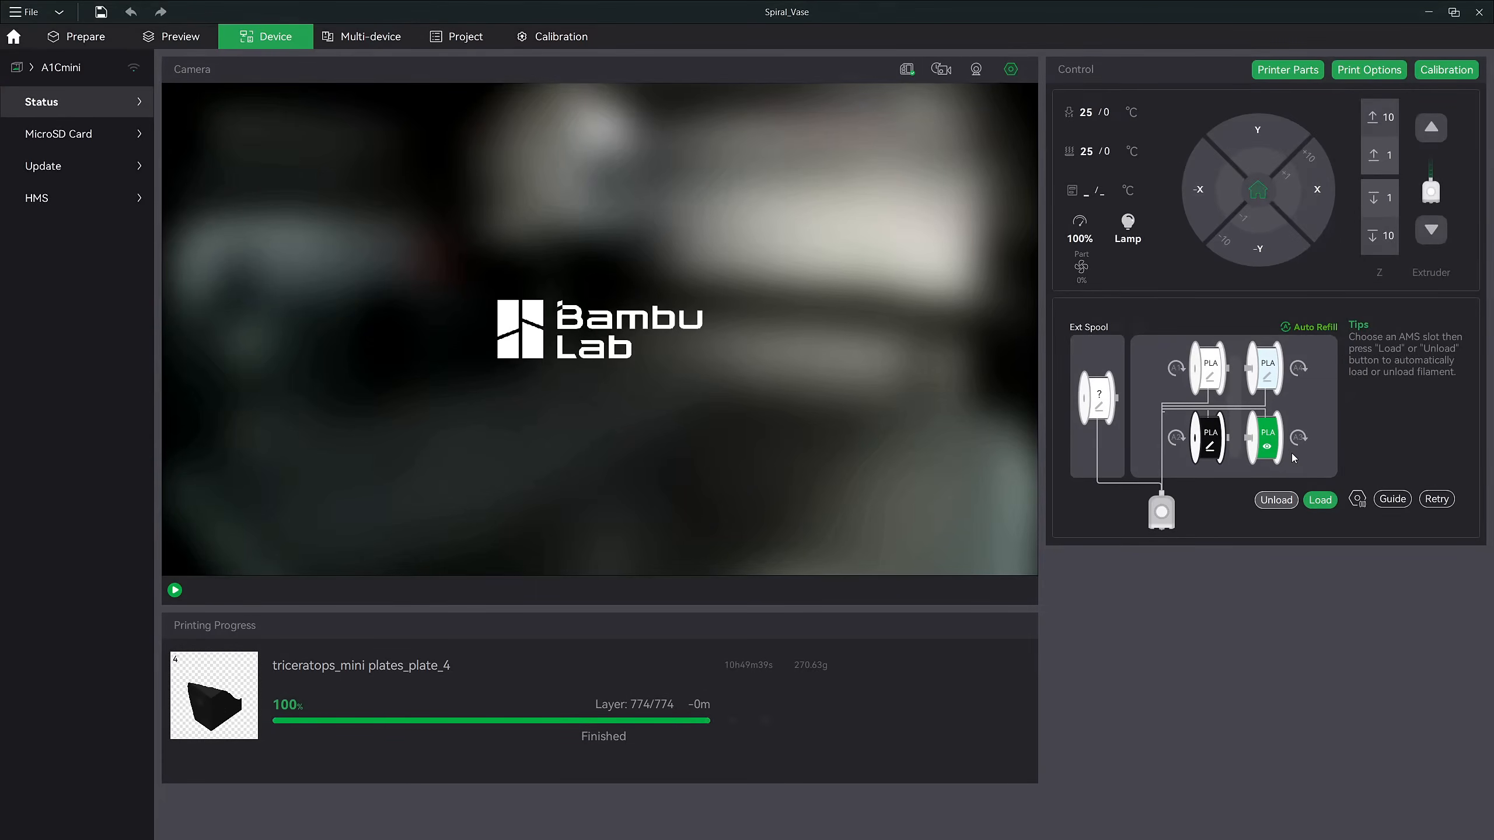
Set the light blue AMS slot to Generic PLA with a dark red color and confirm it
left_click(1271, 380)
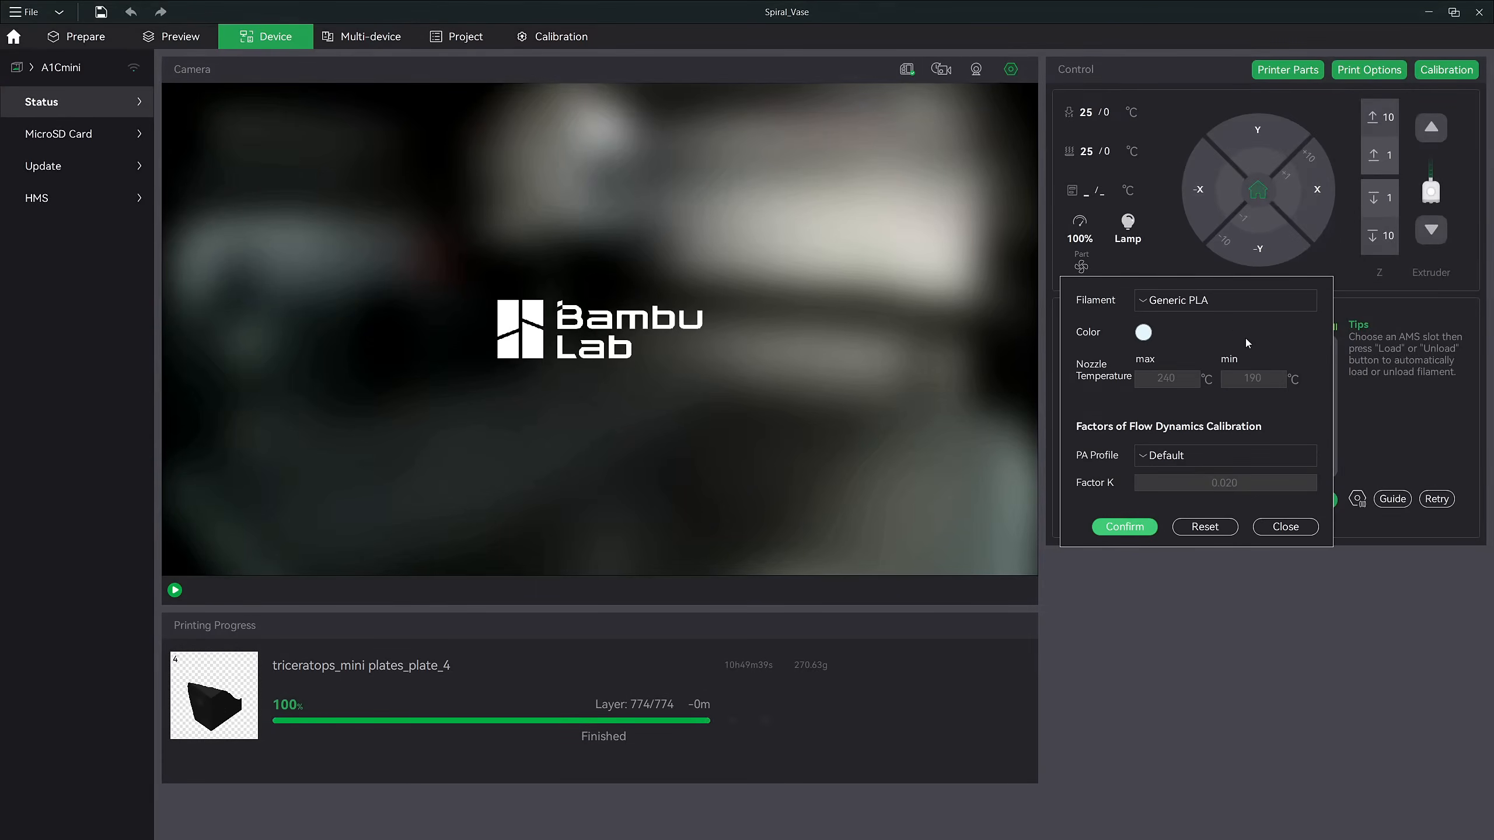
left_click(1222, 301)
scroll(1219, 353, "down", 5)
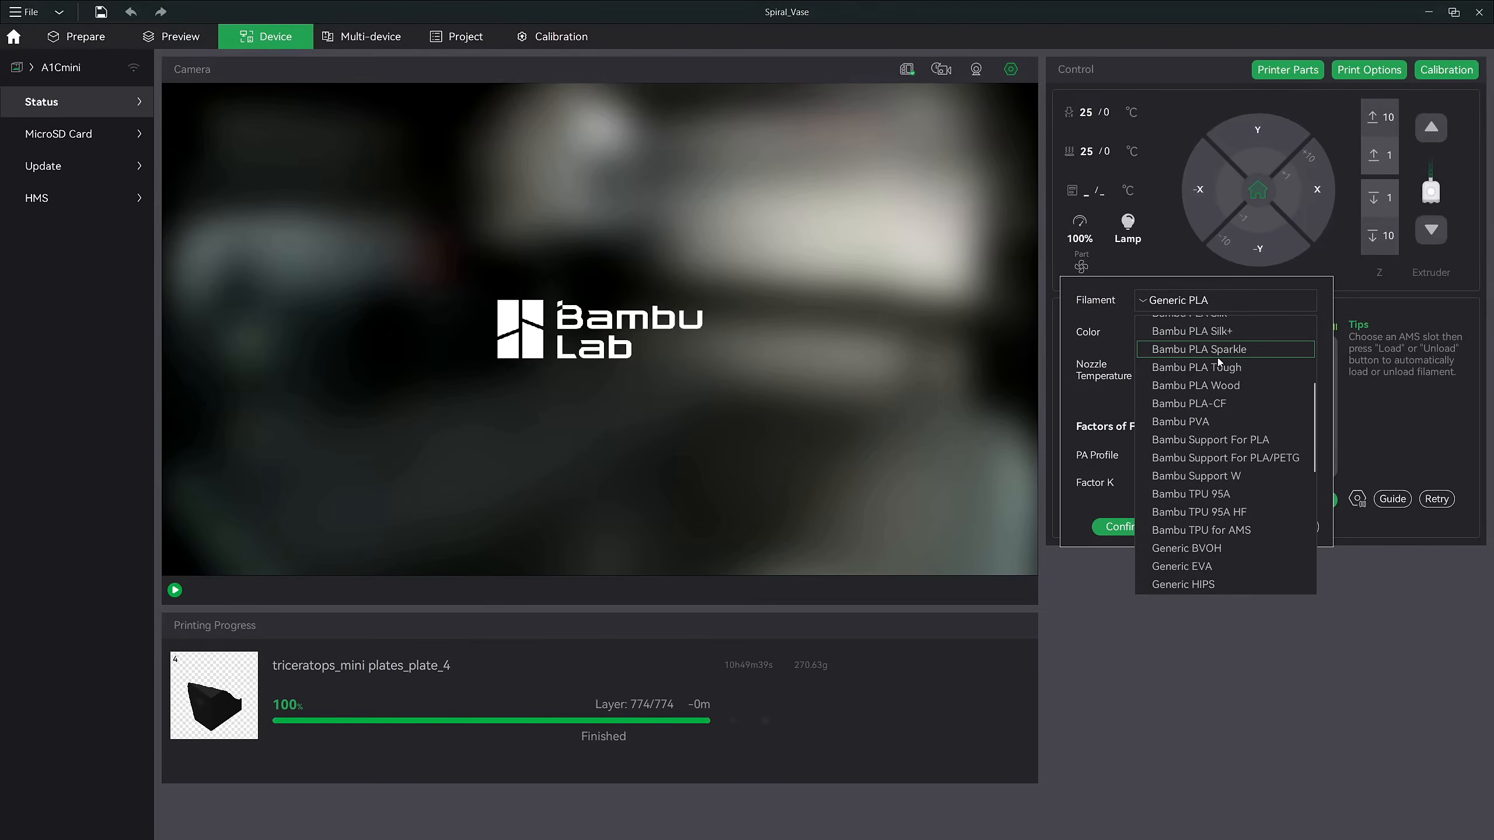
scroll(1217, 358, "down", 5)
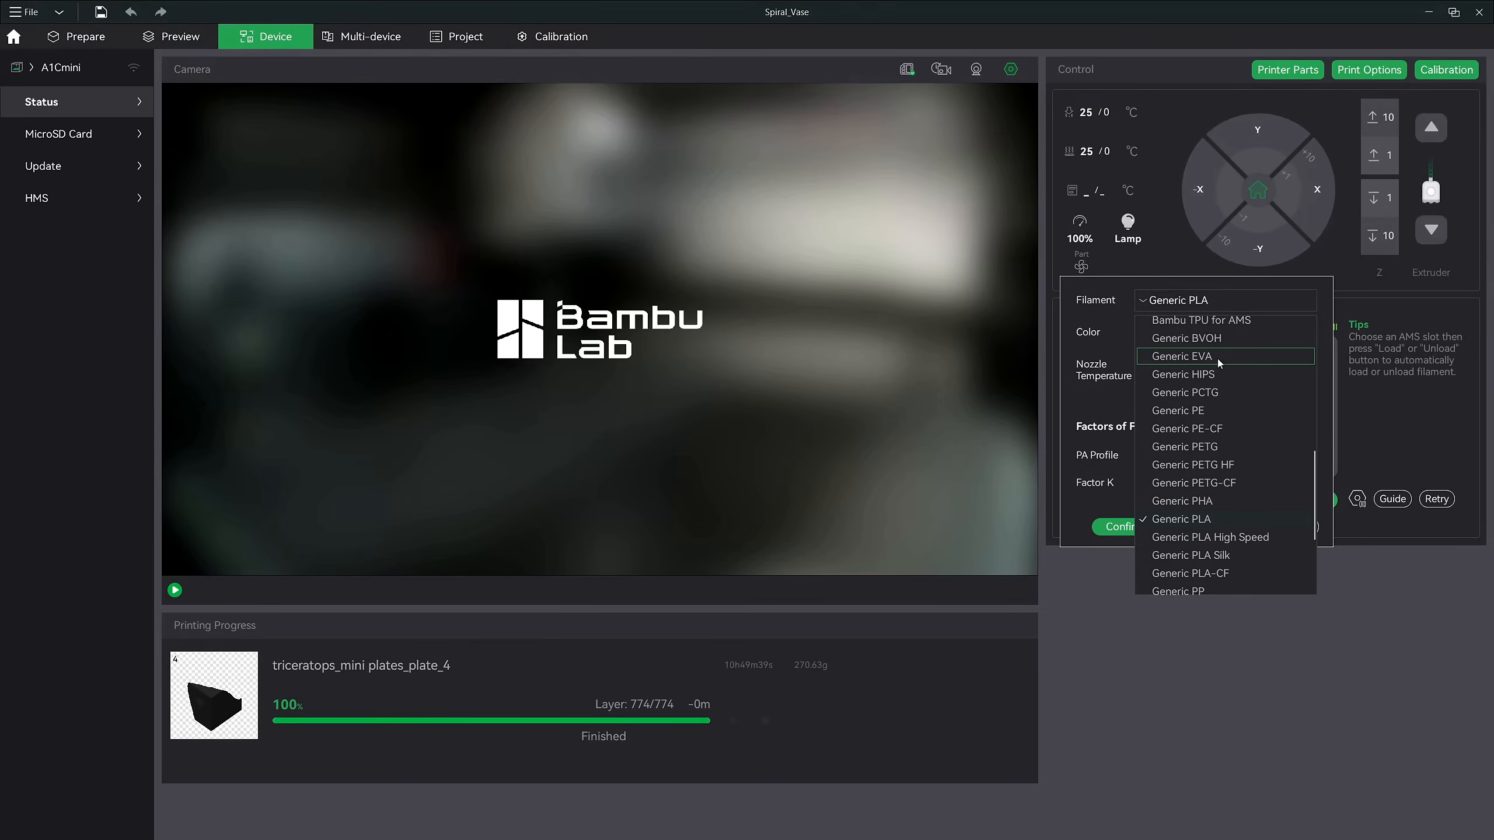
left_click(1218, 400)
left_click(1135, 335)
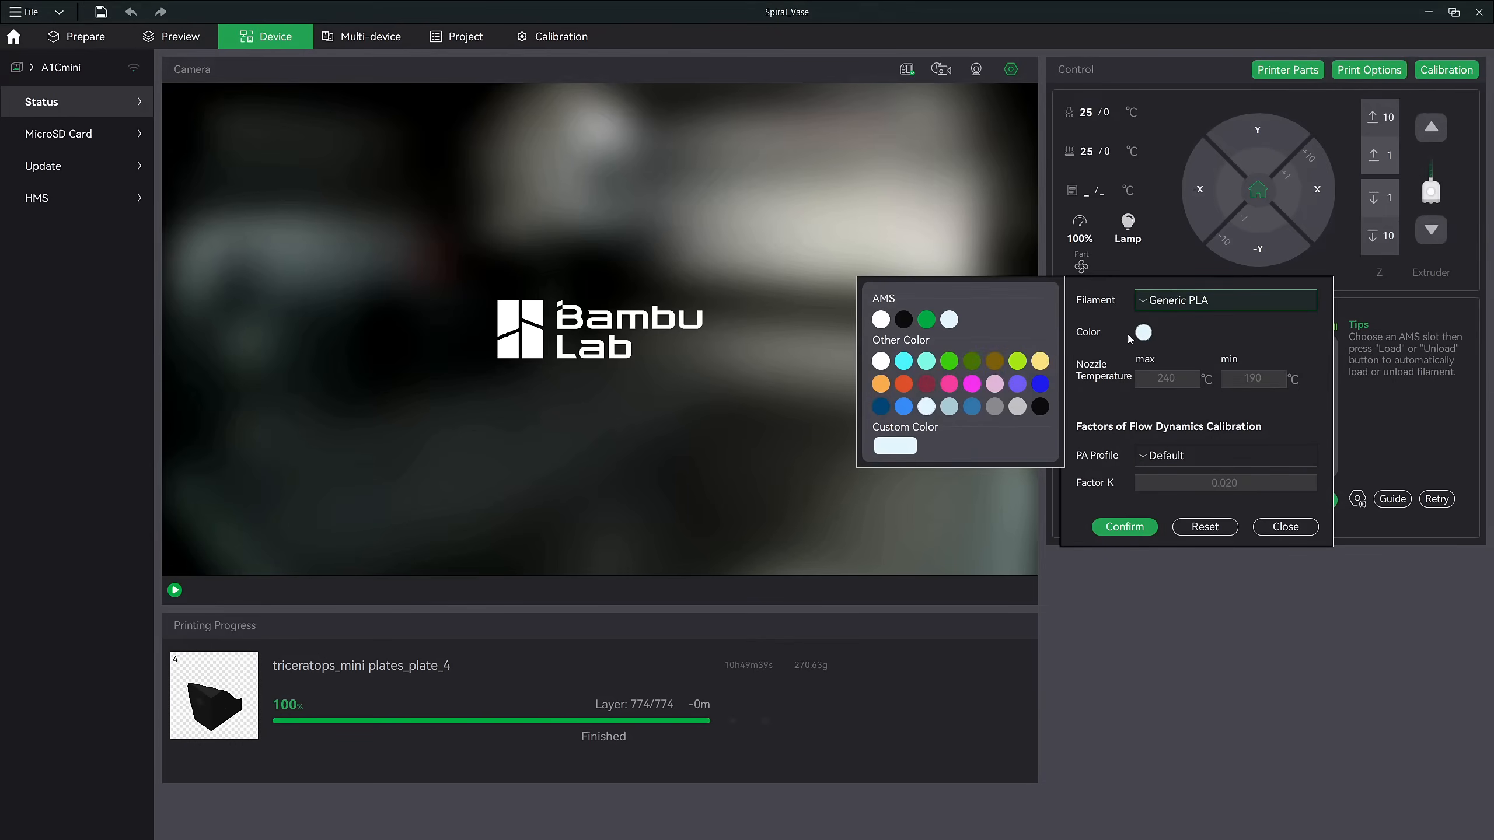
left_click(927, 383)
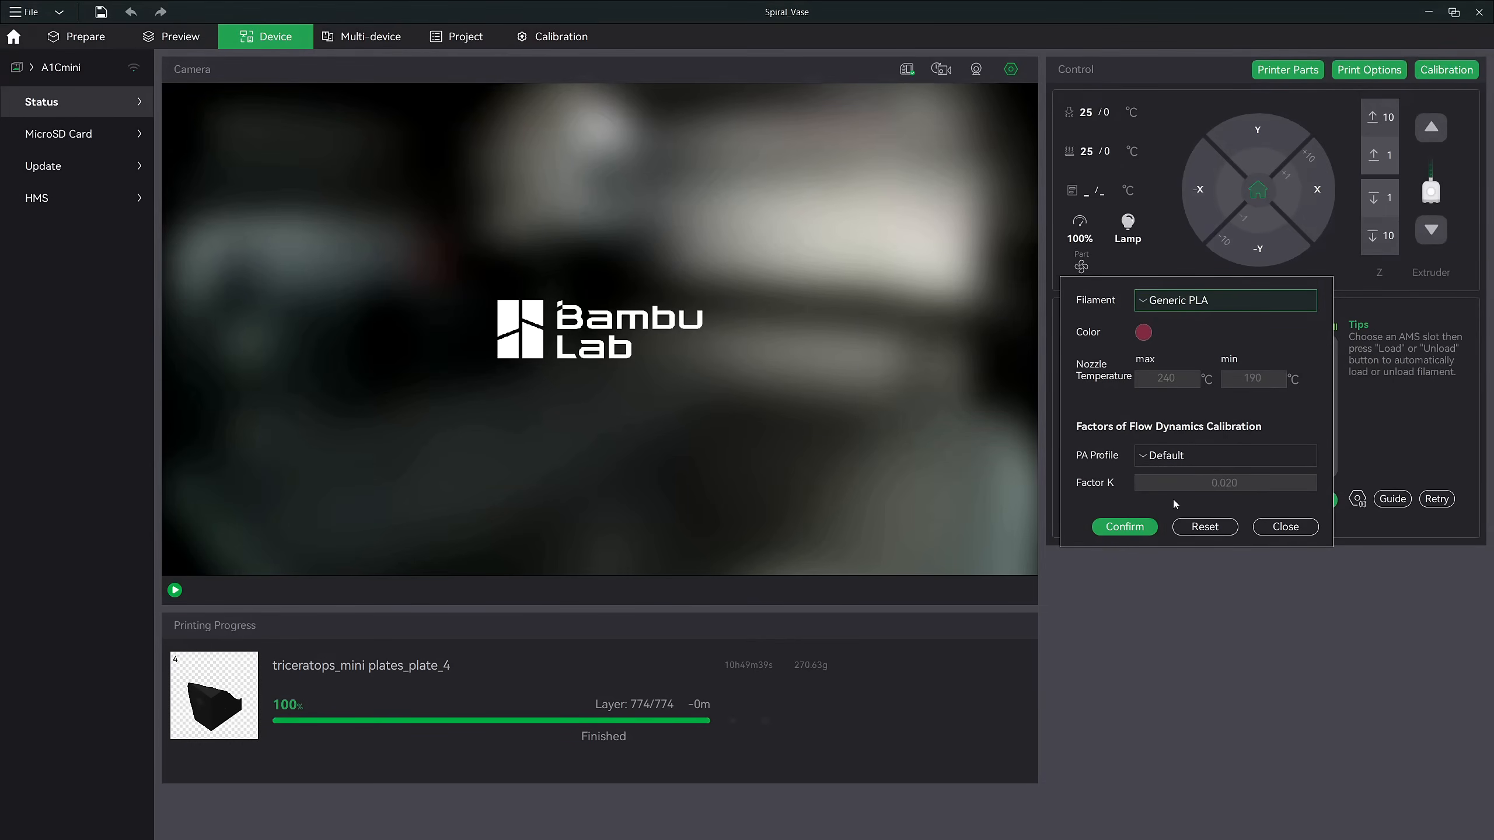
left_click(1125, 527)
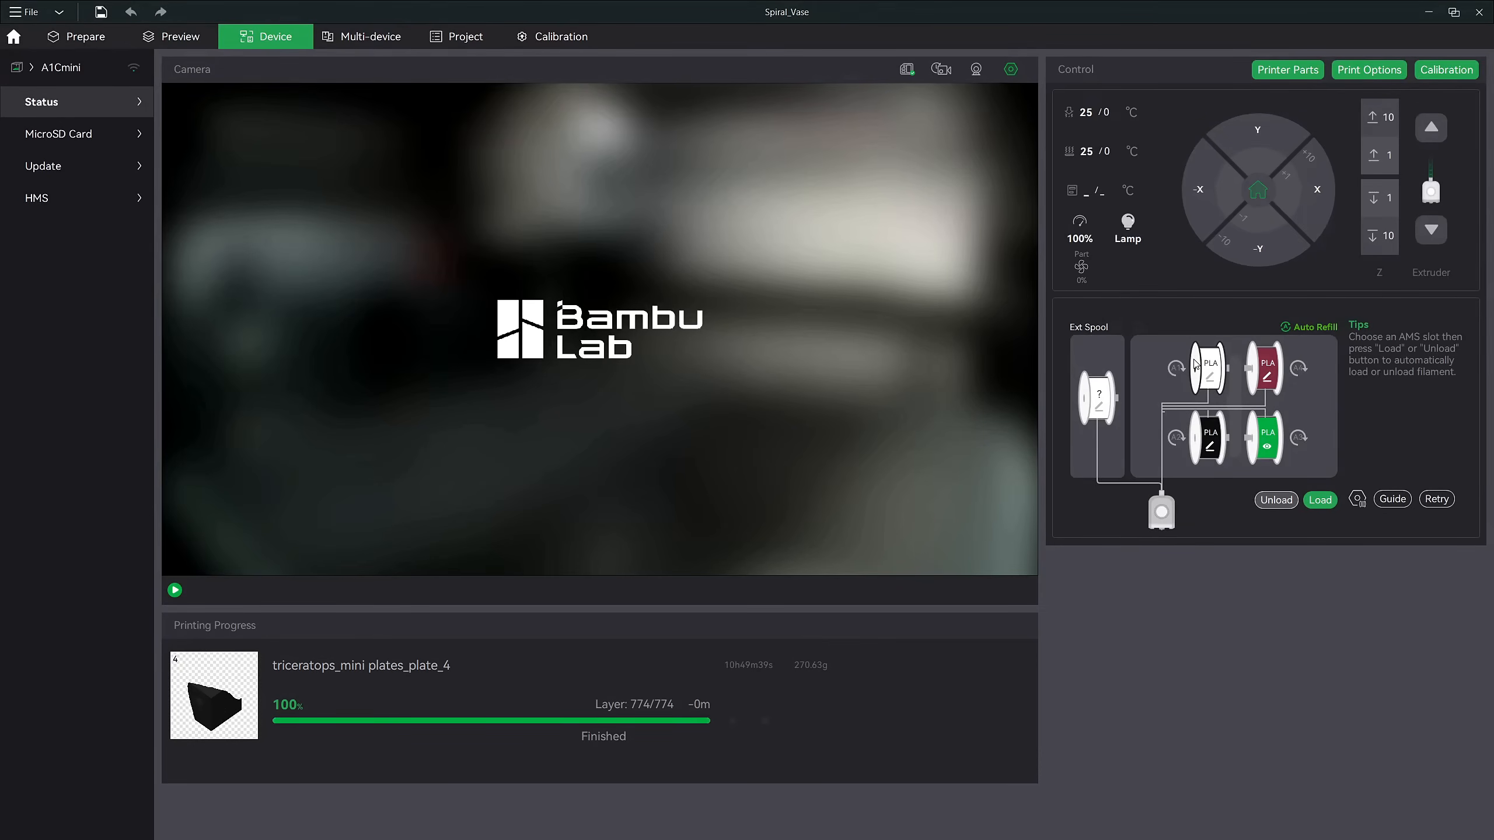
Review the AMS settings for startup updating and filament backup, then close them
left_click(1312, 502)
left_click(1357, 500)
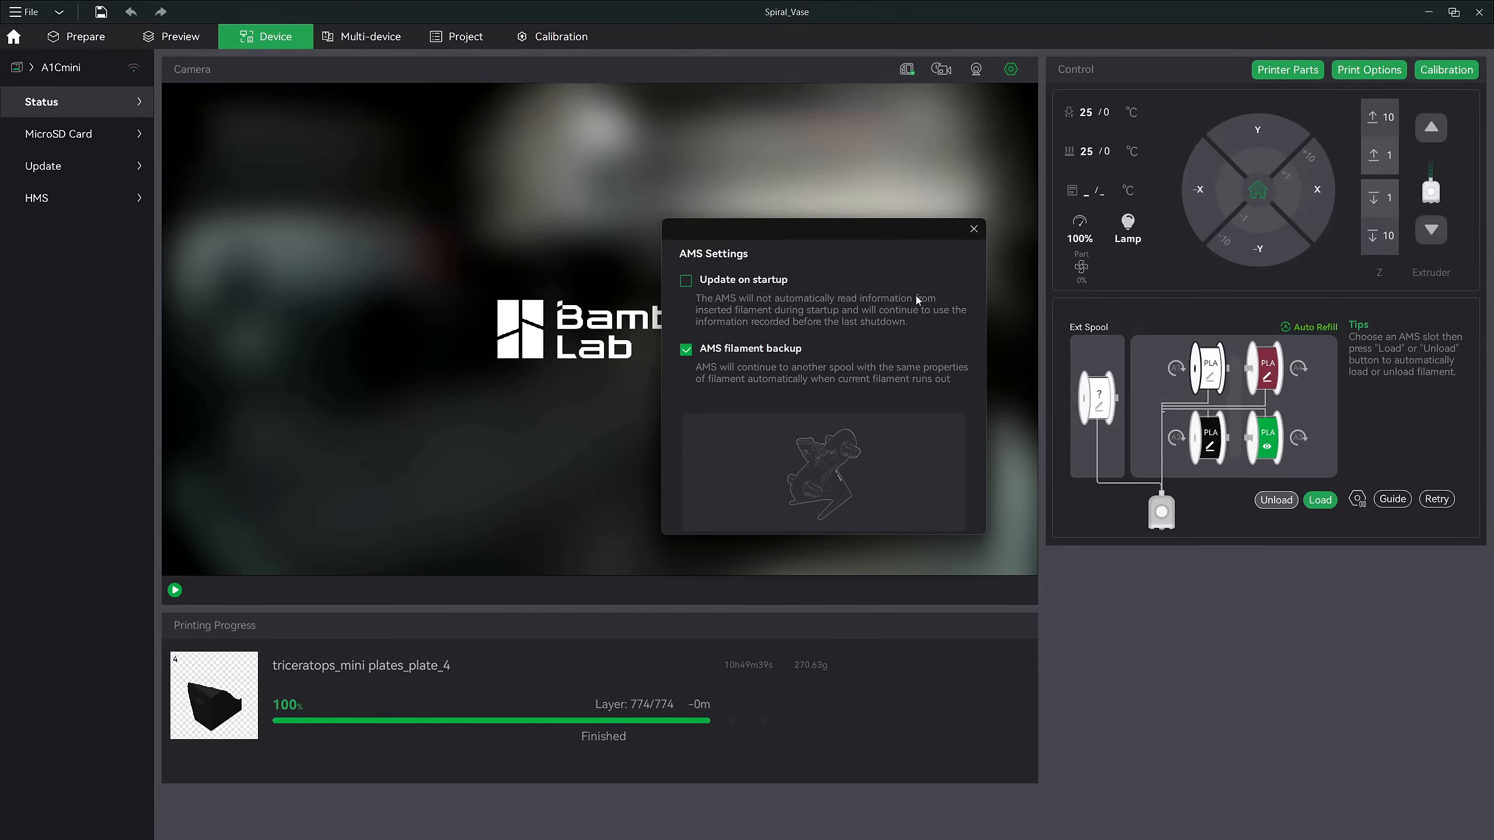
left_click(974, 229)
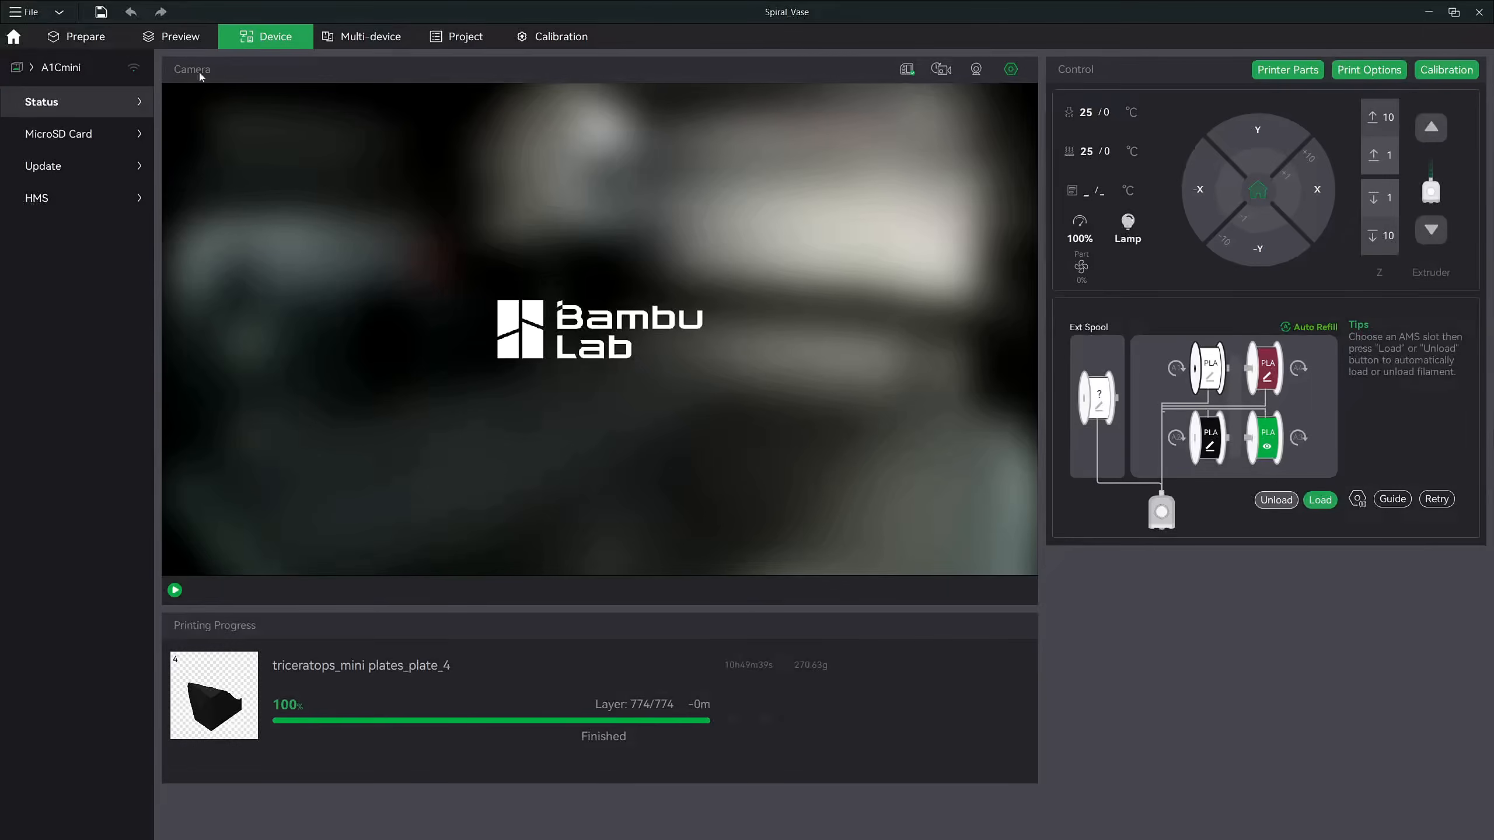
Switch to the Prepare workspace, check the AMS filaments offered for filament 1, and resync all filaments with the AMS
left_click(113, 42)
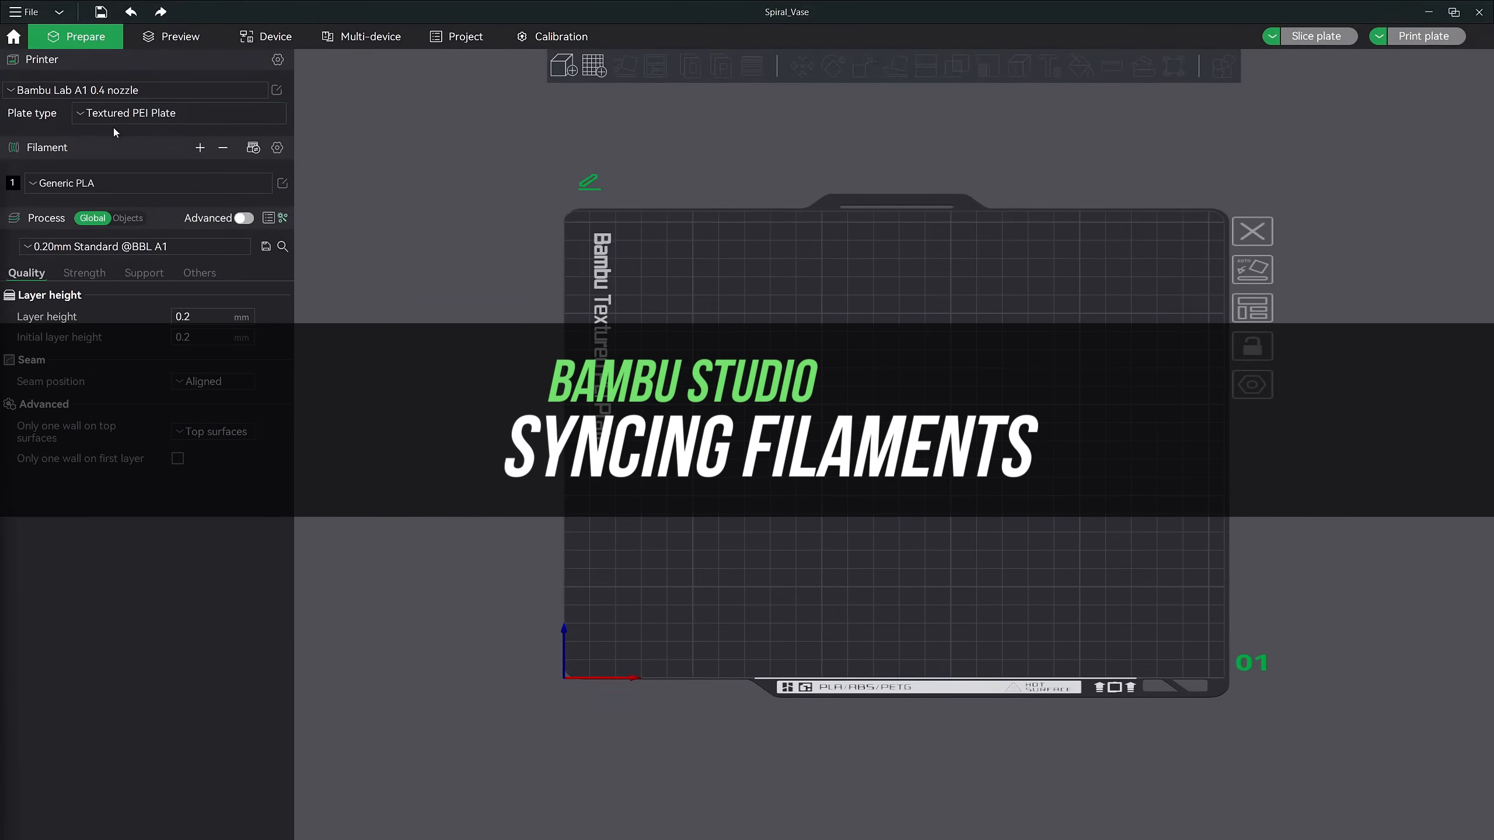
left_click(107, 182)
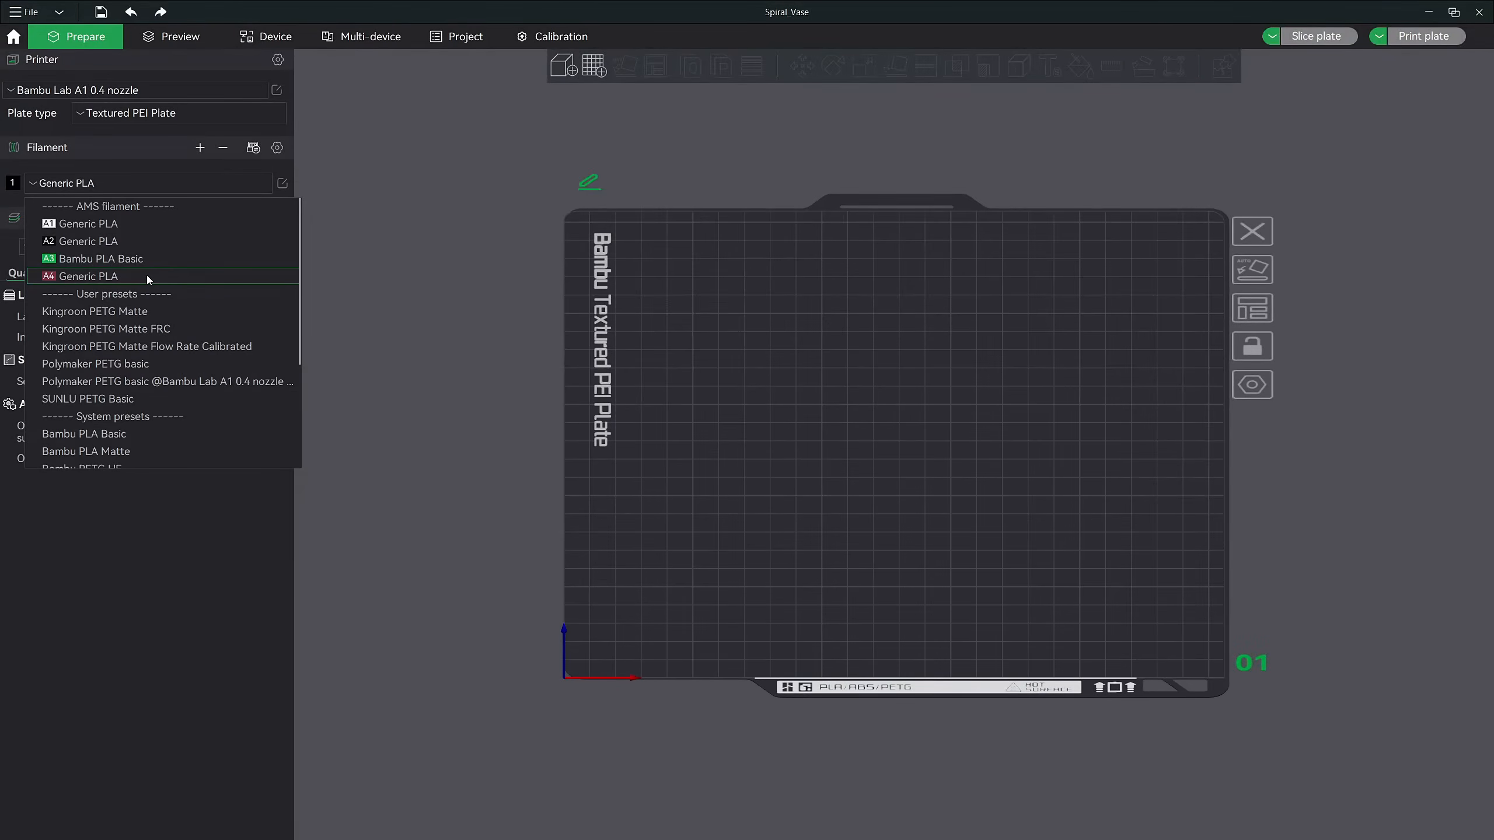
left_click(150, 165)
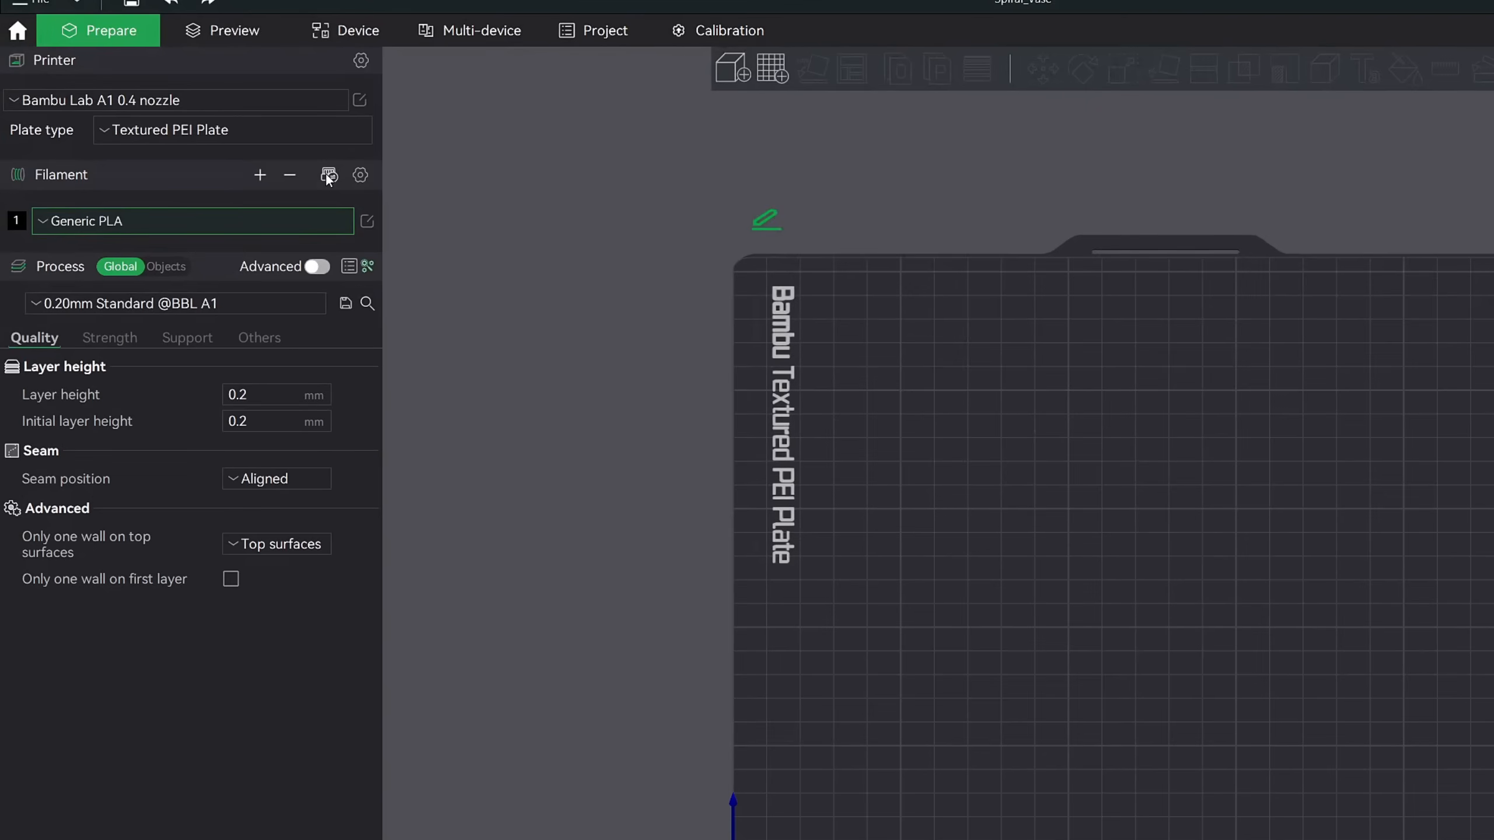
left_click(328, 175)
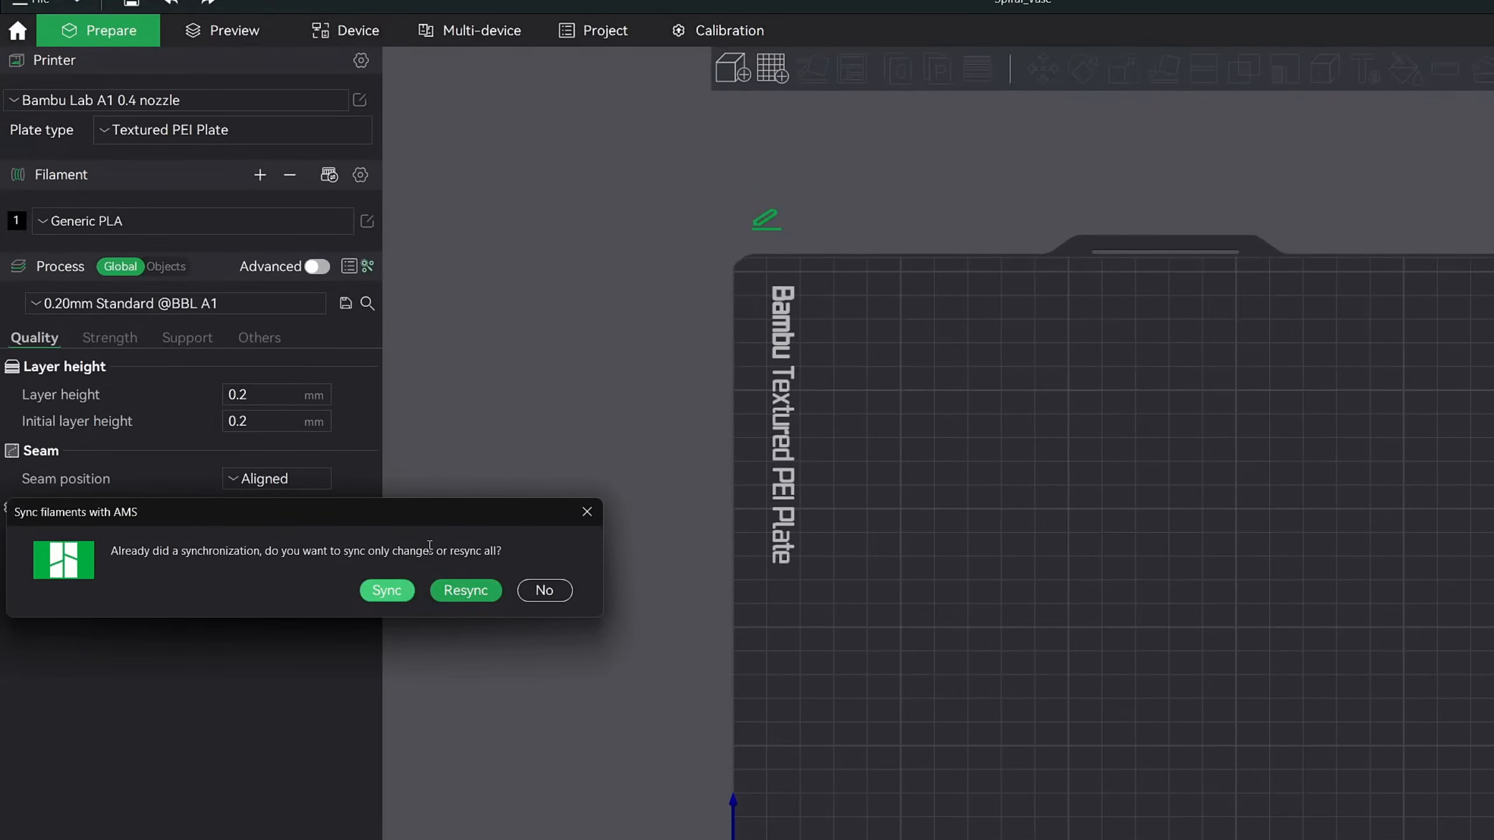
left_click(466, 594)
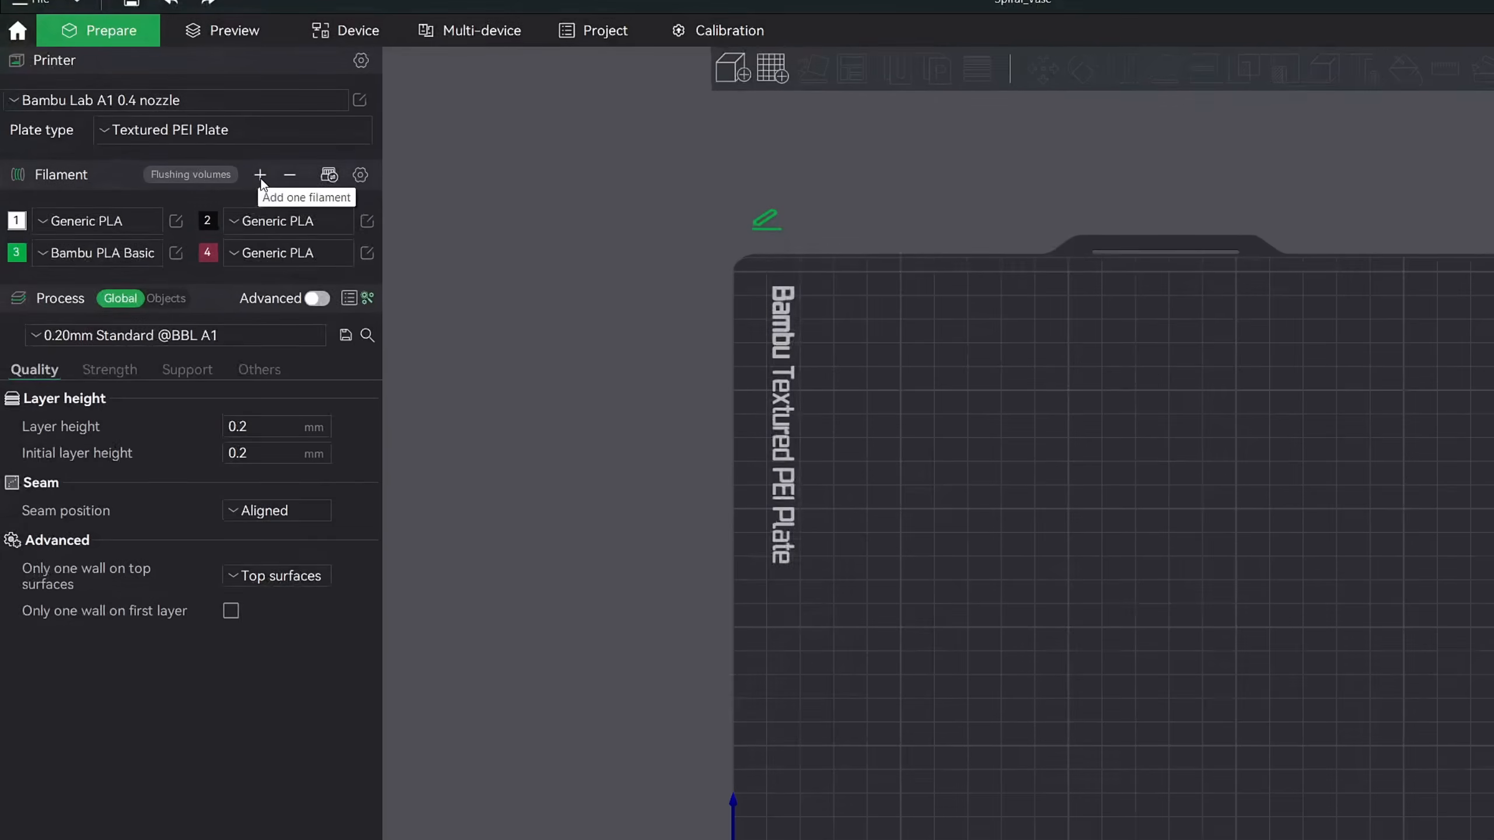
Remove the last three filaments from the project list and add three new filament entries
left_click(291, 176)
left_click(291, 176)
left_click(291, 176)
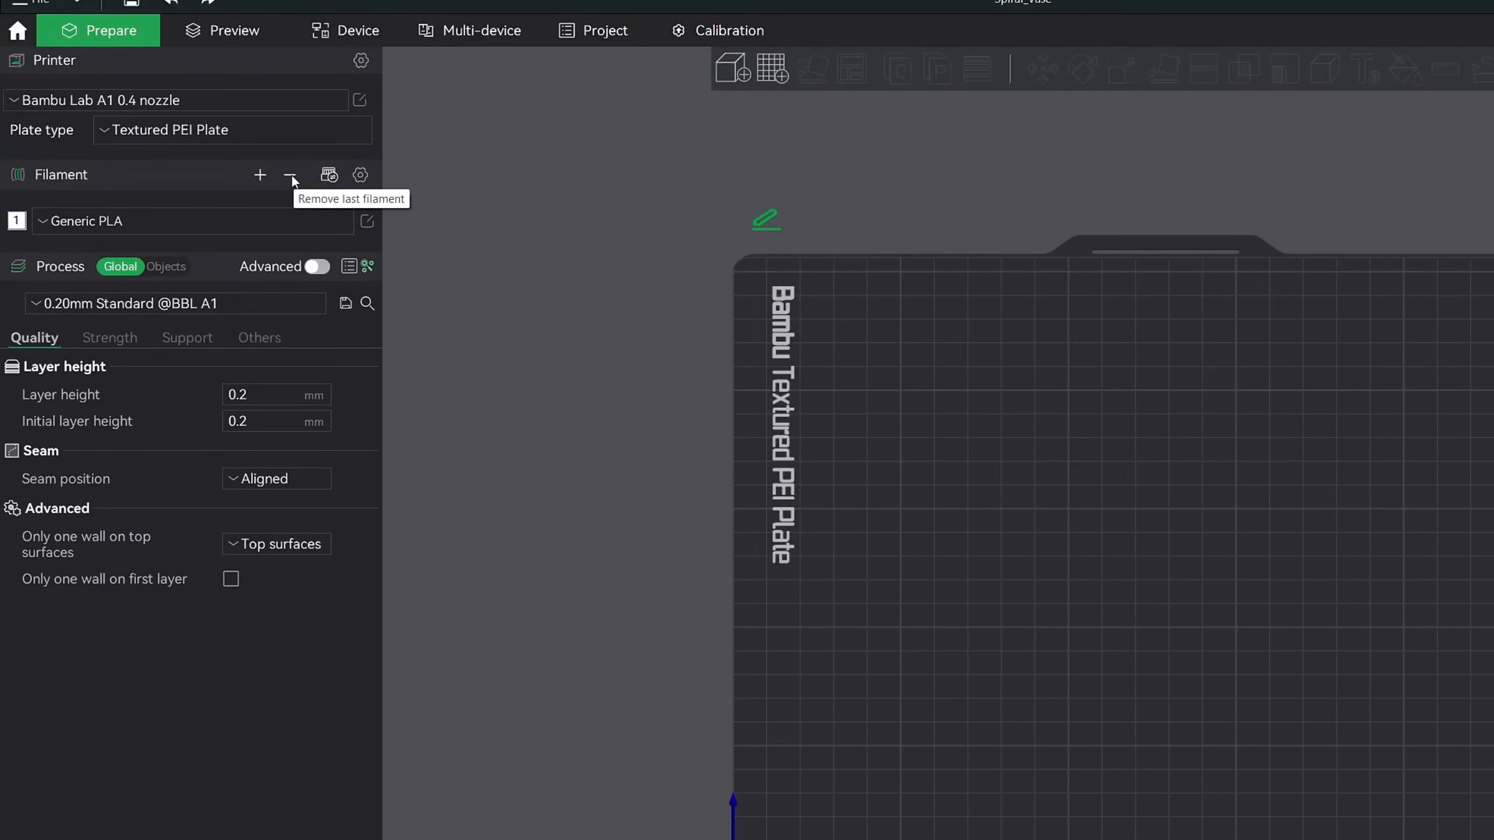
left_click(260, 176)
left_click(259, 177)
left_click(260, 176)
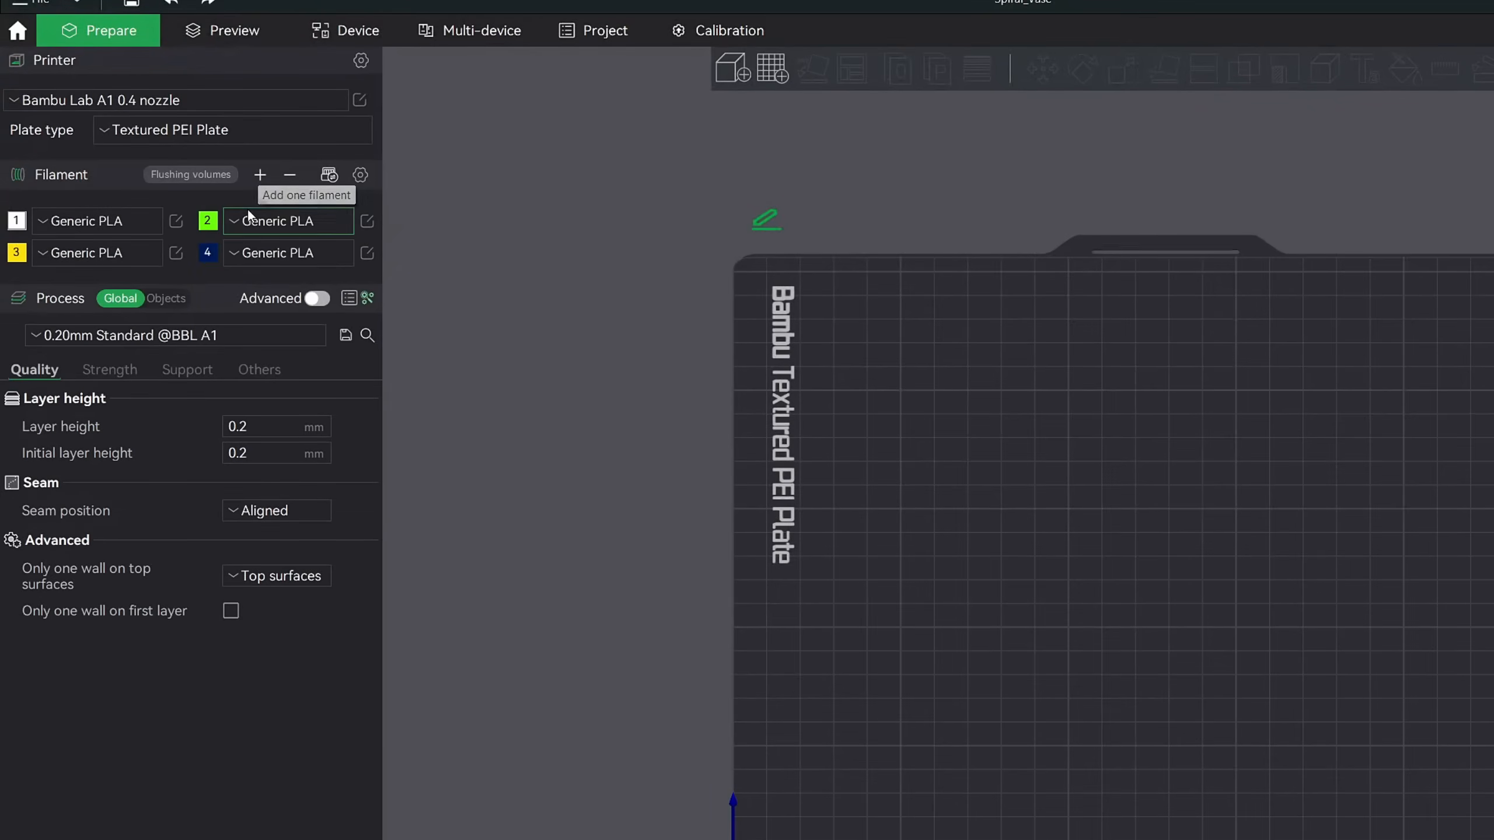
Assign the AMS filaments manually: black Generic PLA to filament 2, green Bambu PLA Basic to 3, dark red Generic PLA to 4
left_click(248, 211)
left_click(298, 294)
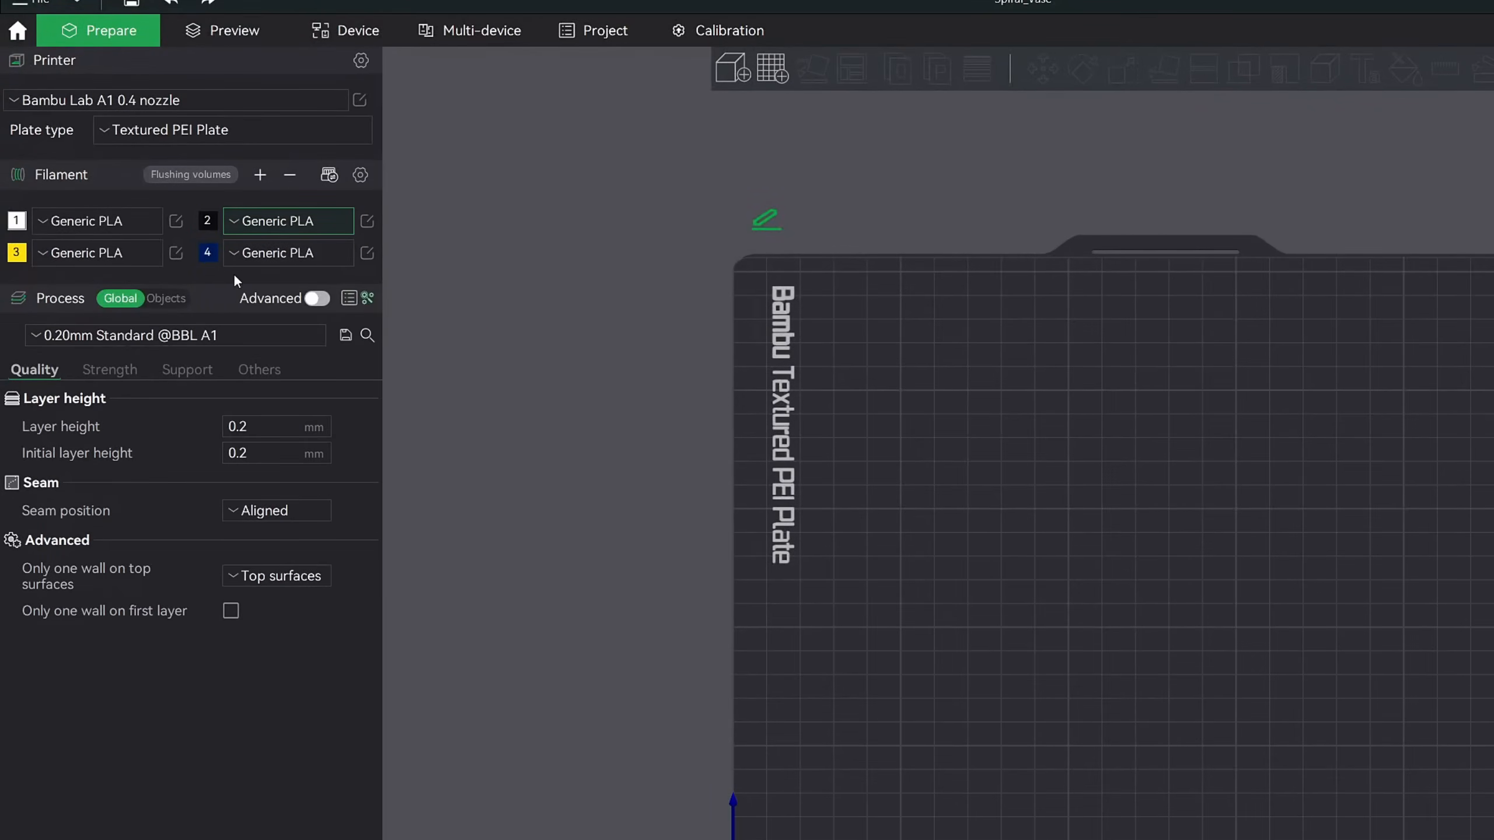
left_click(115, 255)
left_click(117, 350)
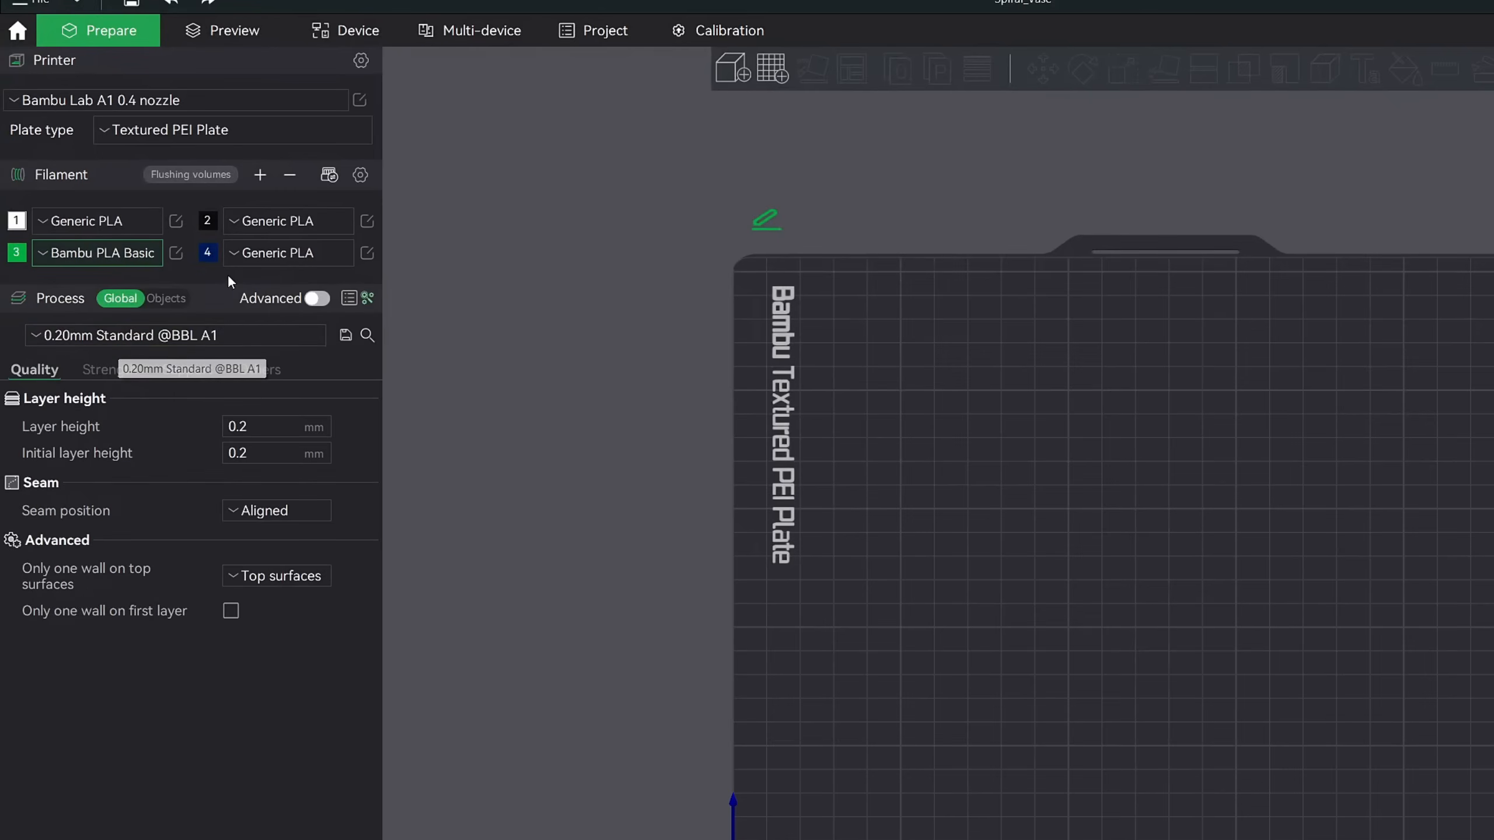
left_click(247, 254)
left_click(257, 370)
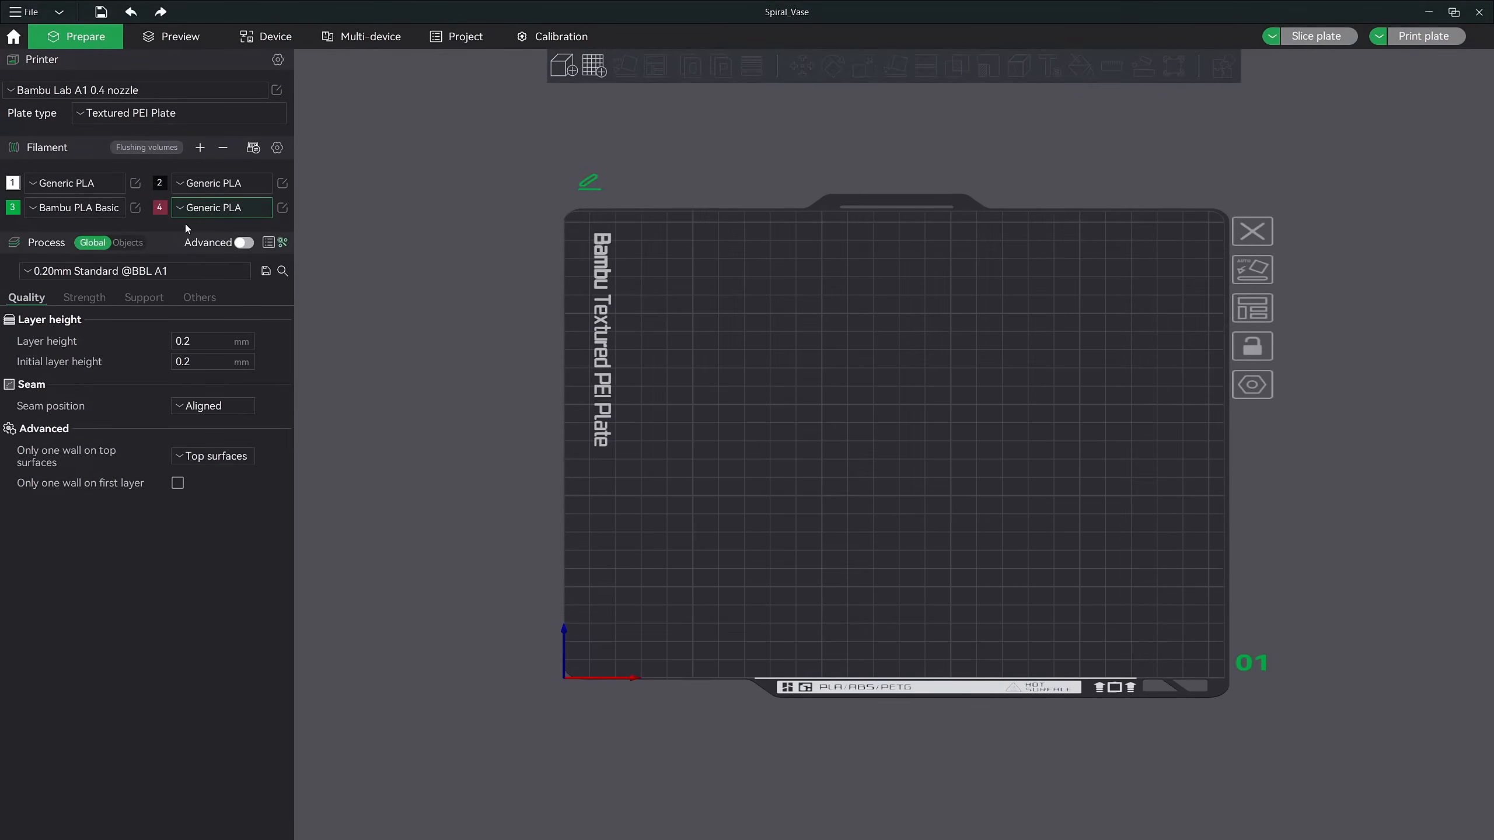
Open the filament settings of filament 2 and turn on the advanced parameters
left_click(282, 183)
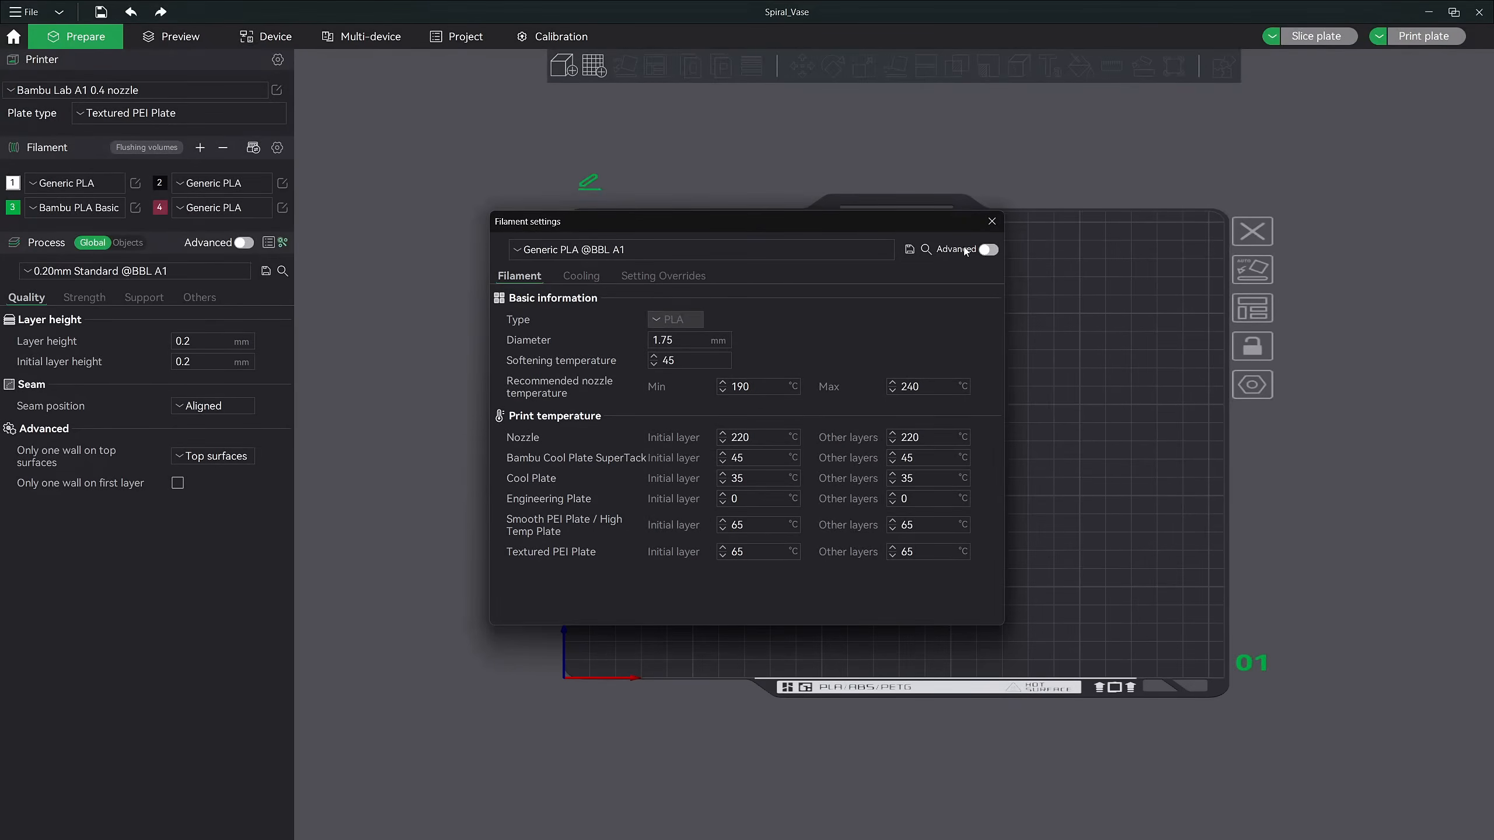
left_click(988, 252)
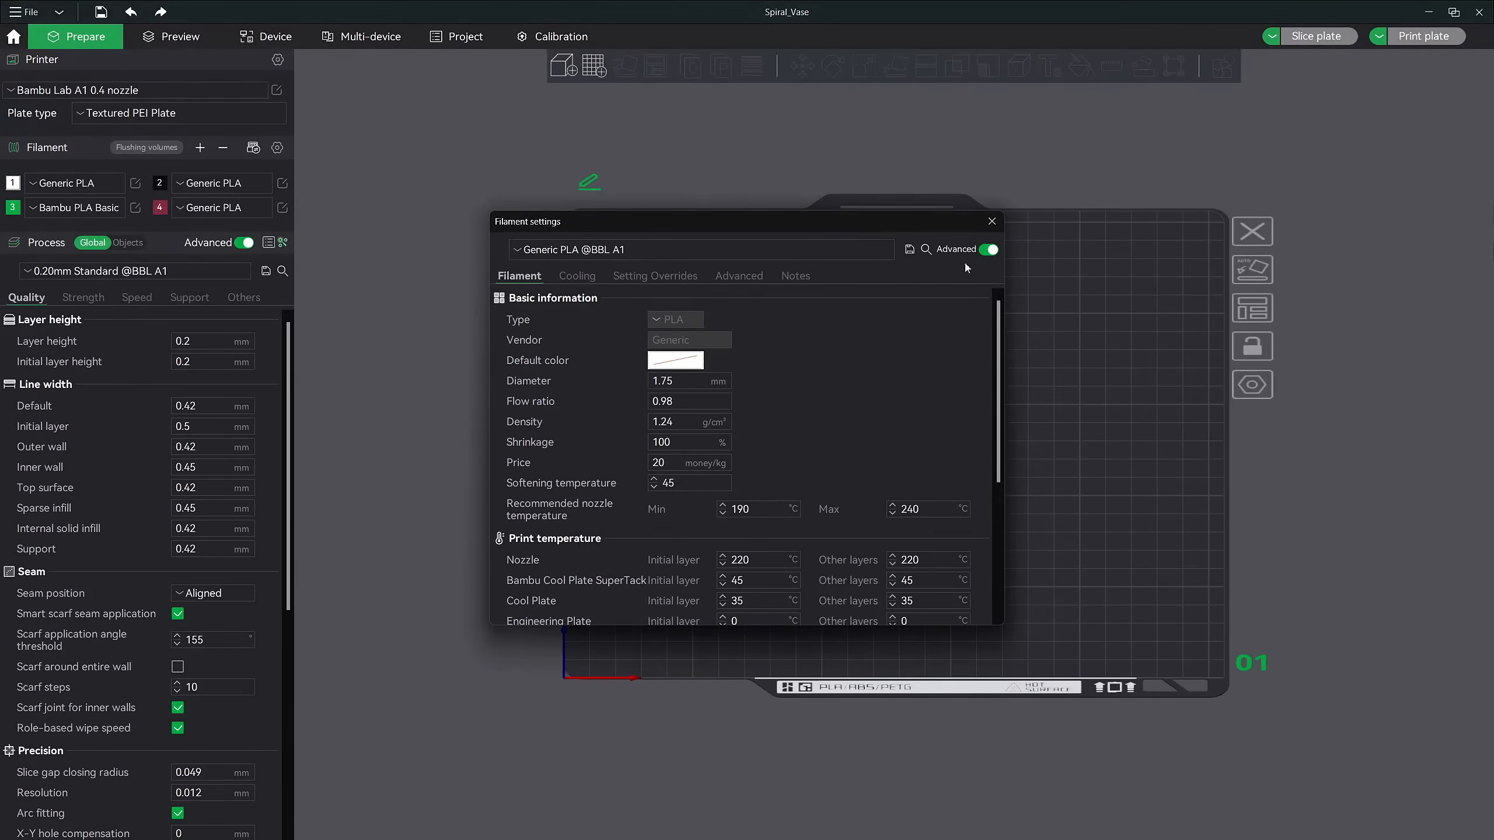
Look through the filament's basic and temperature parameters, turn the advanced parameters off, and close the filament settings
scroll(848, 447, "down", 5)
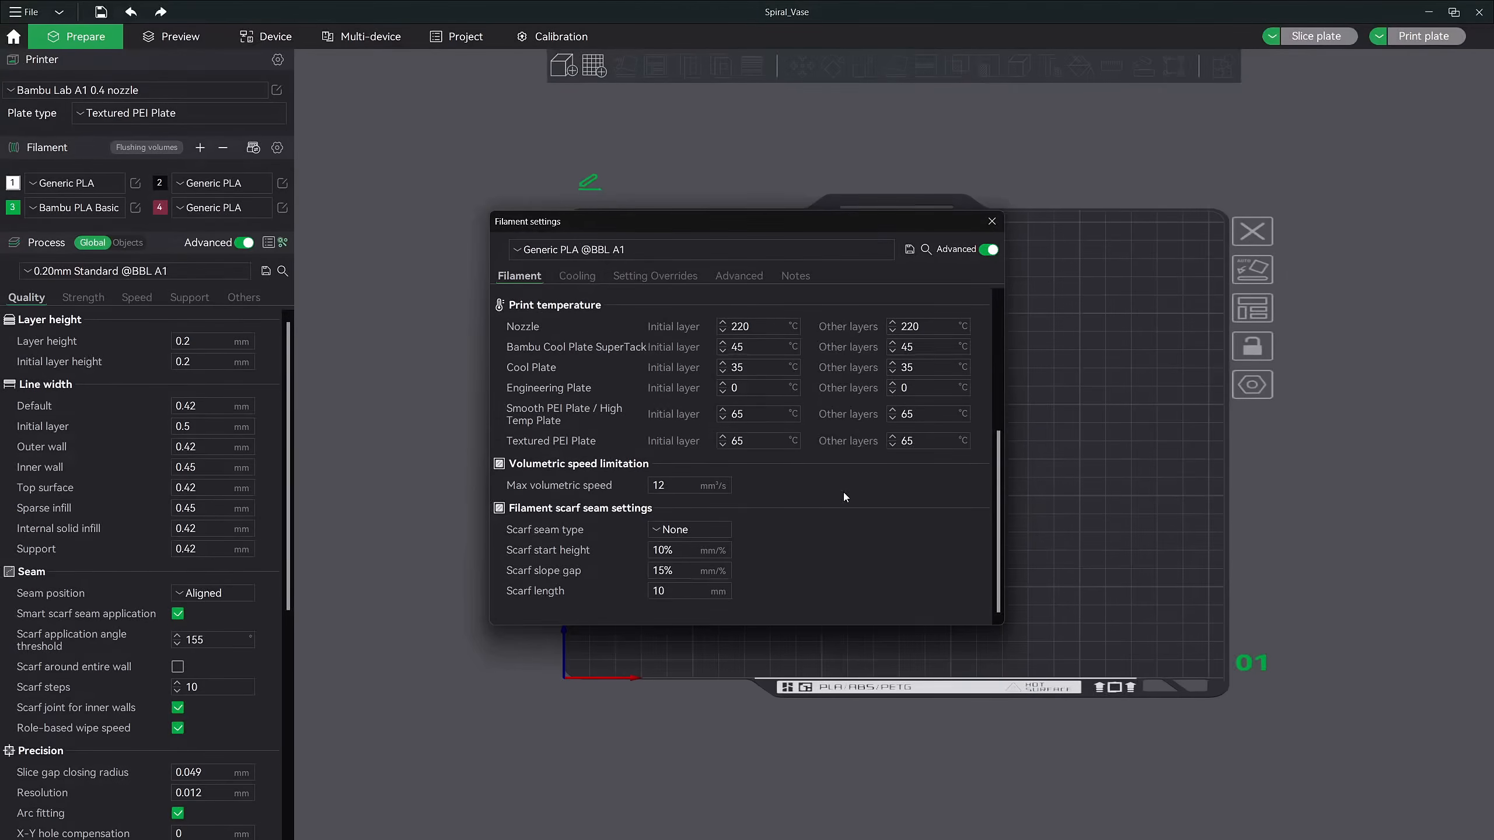
scroll(845, 491, "up", 5)
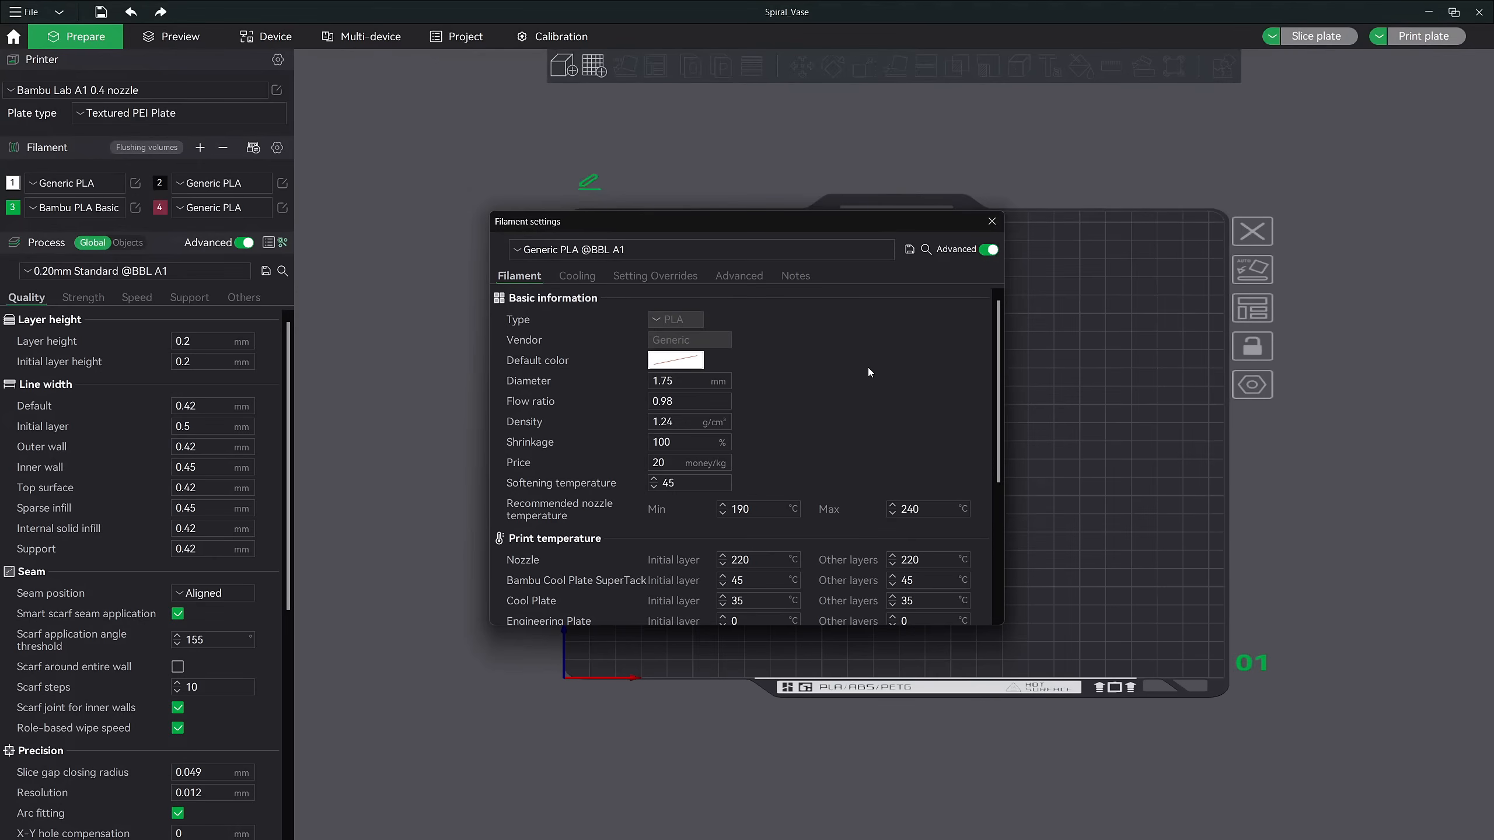
left_click(989, 250)
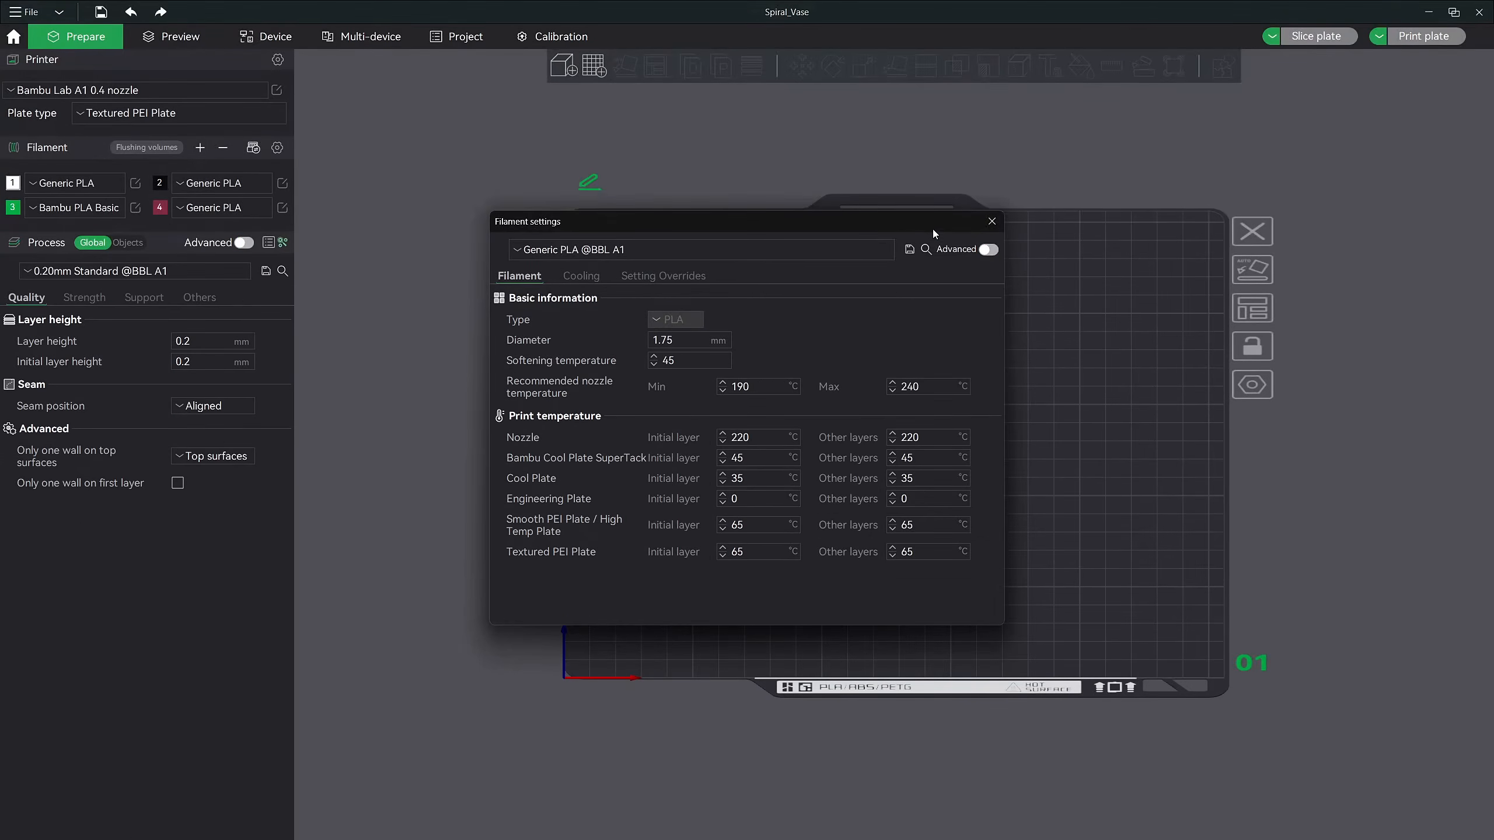
left_click(991, 223)
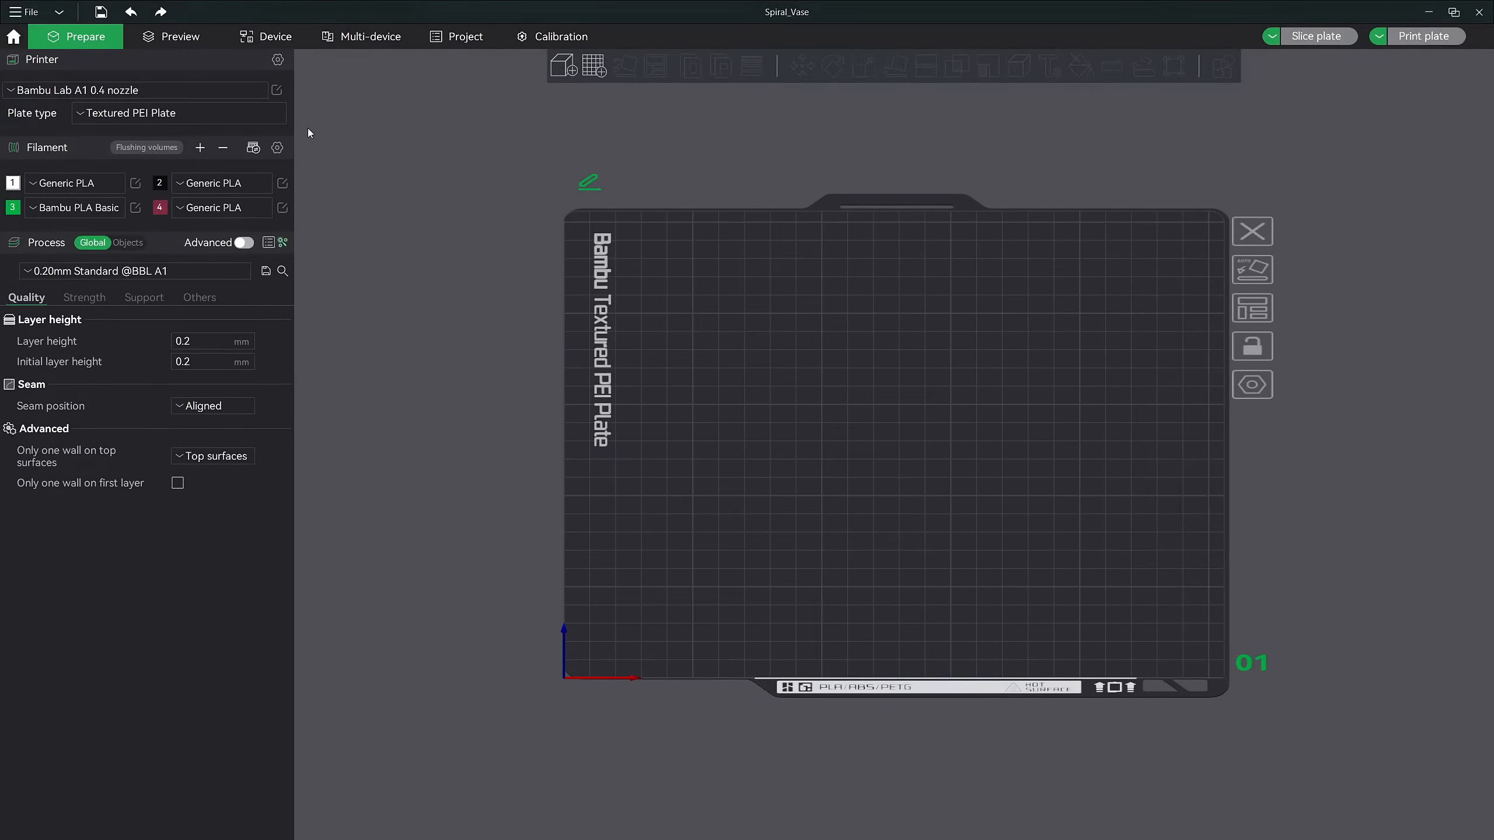
Examine the system filament selection with its printer, type and vendor filters, and leave it without changes
left_click(278, 149)
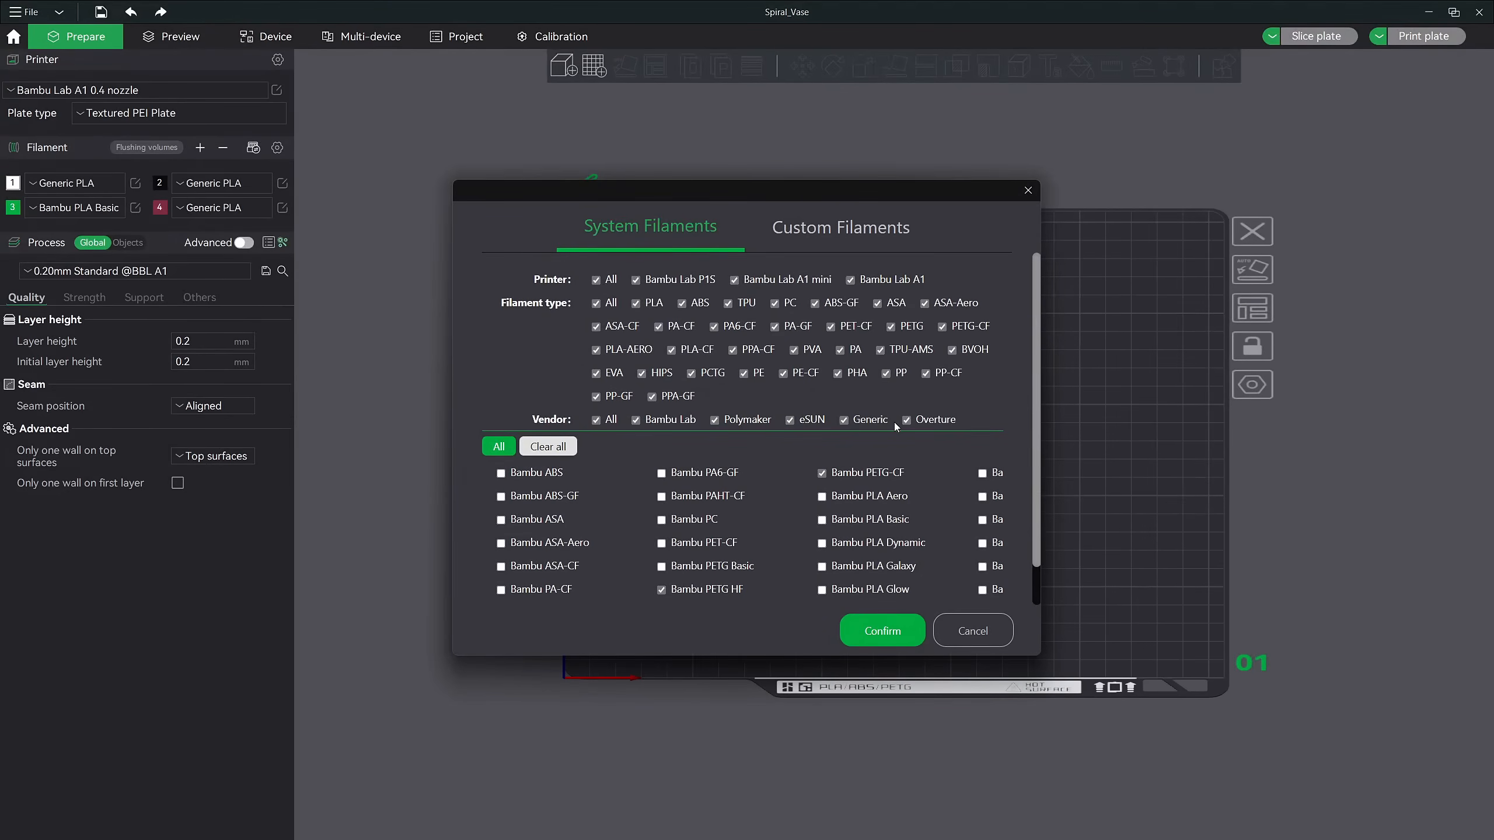
scroll(891, 439, "down", 1)
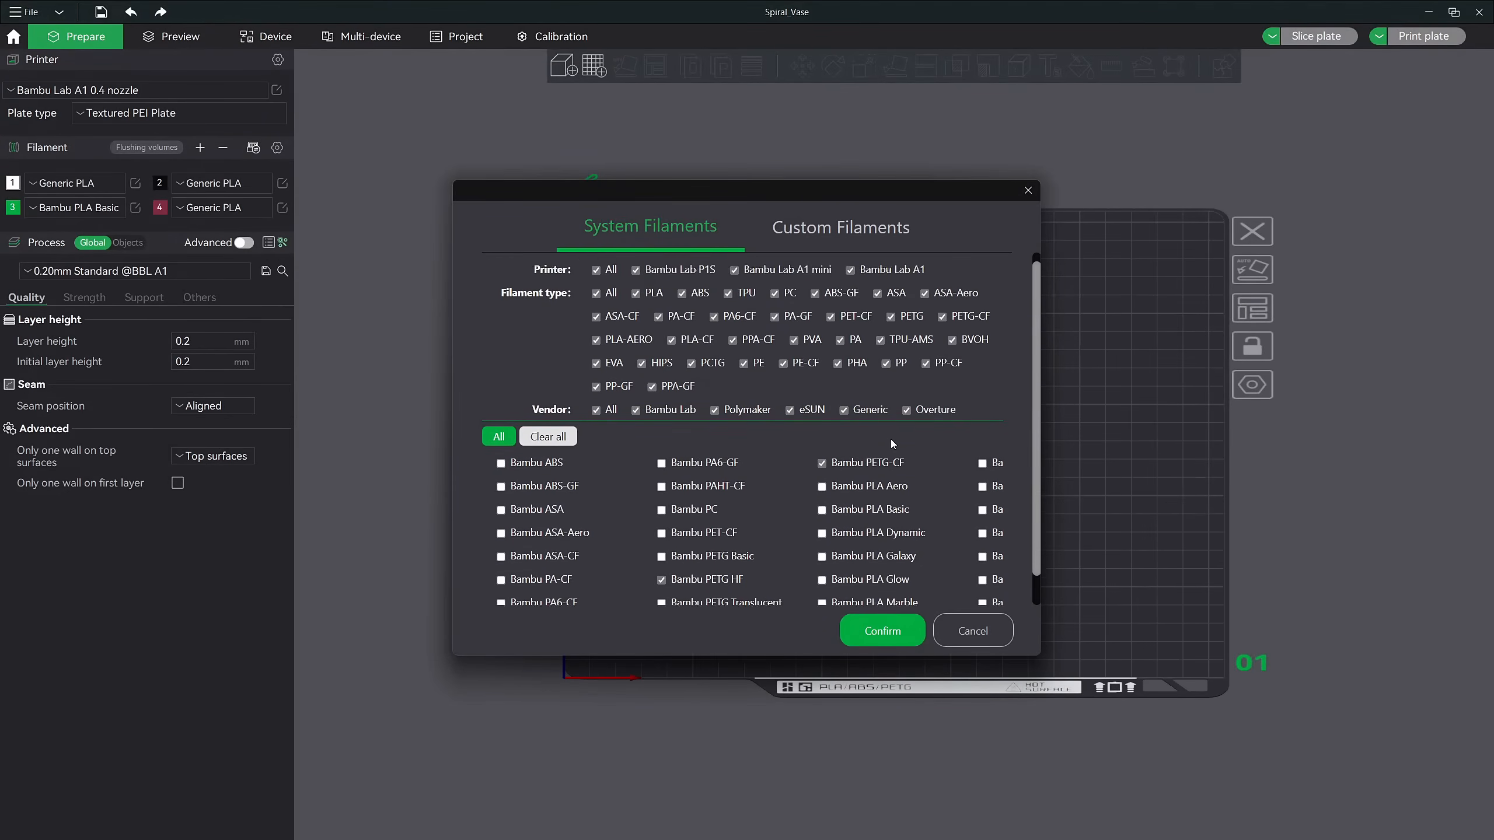
left_click_drag(582, 585, 963, 599)
left_click(973, 631)
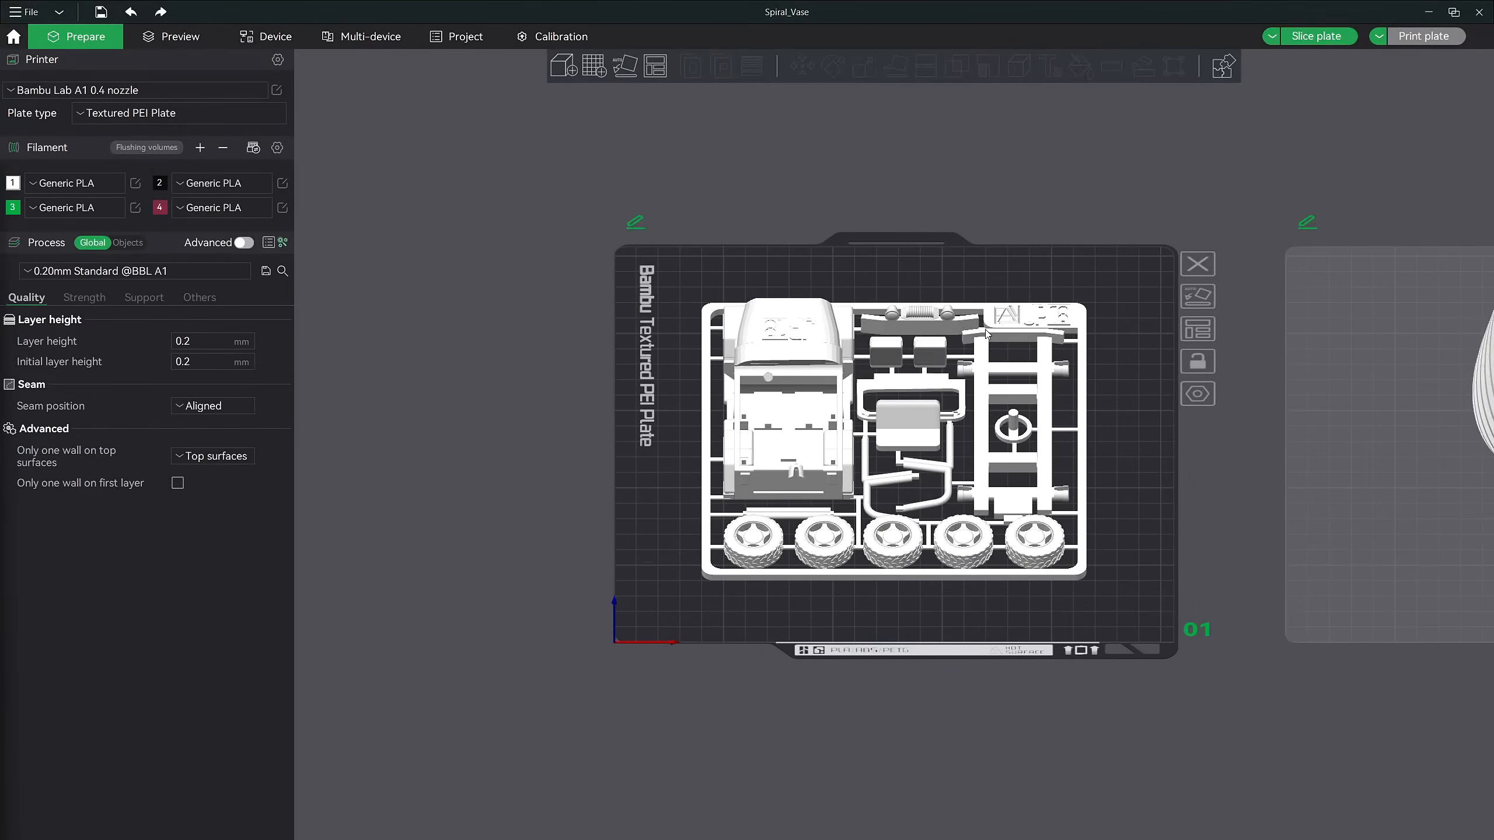
Select the jeep kit card model, start Color Painting with the circle brush, and choose filament 4 as the paint colour
left_click(752, 335)
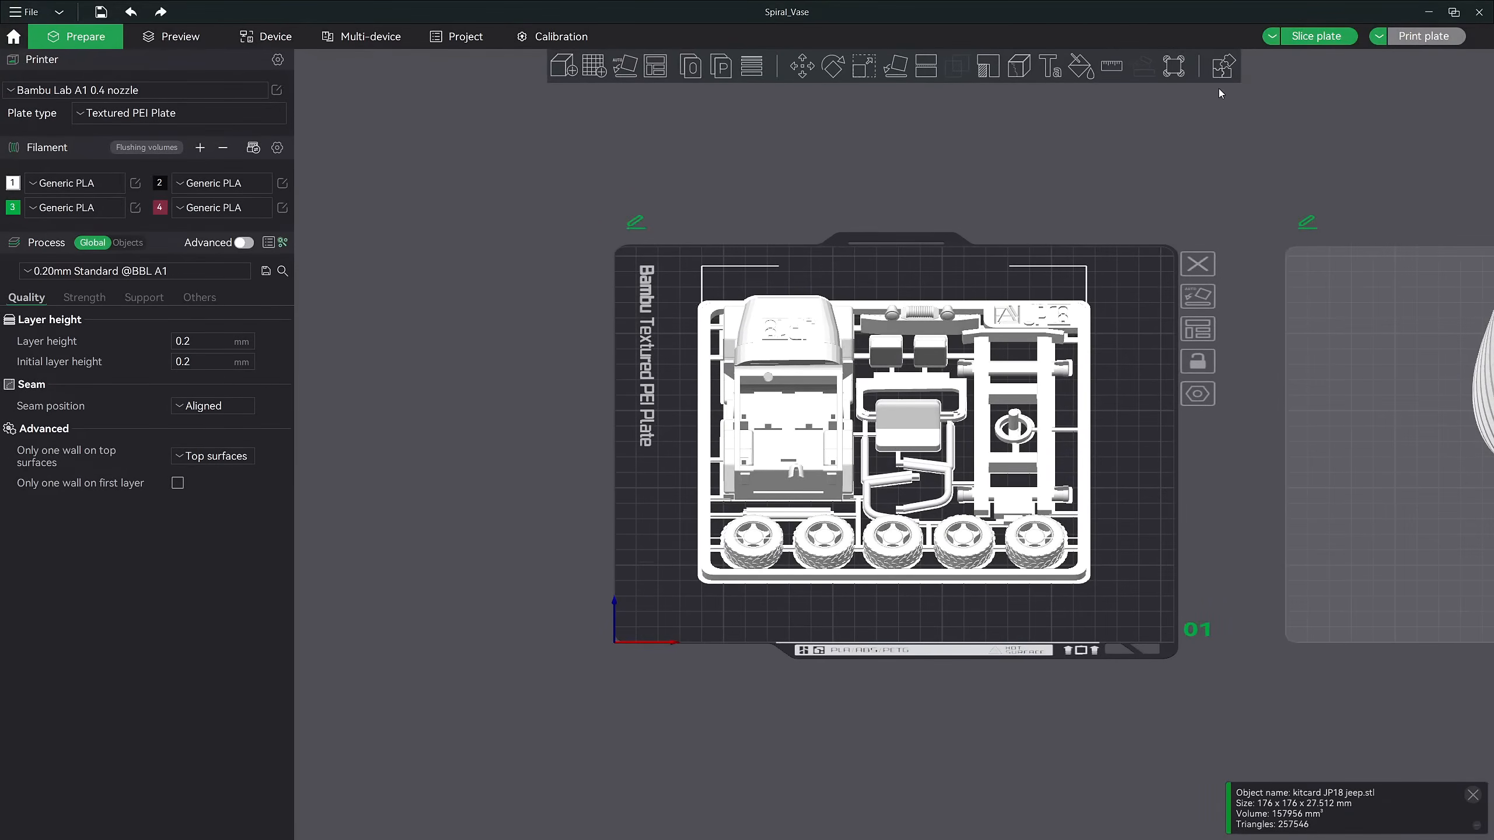
left_click(1079, 66)
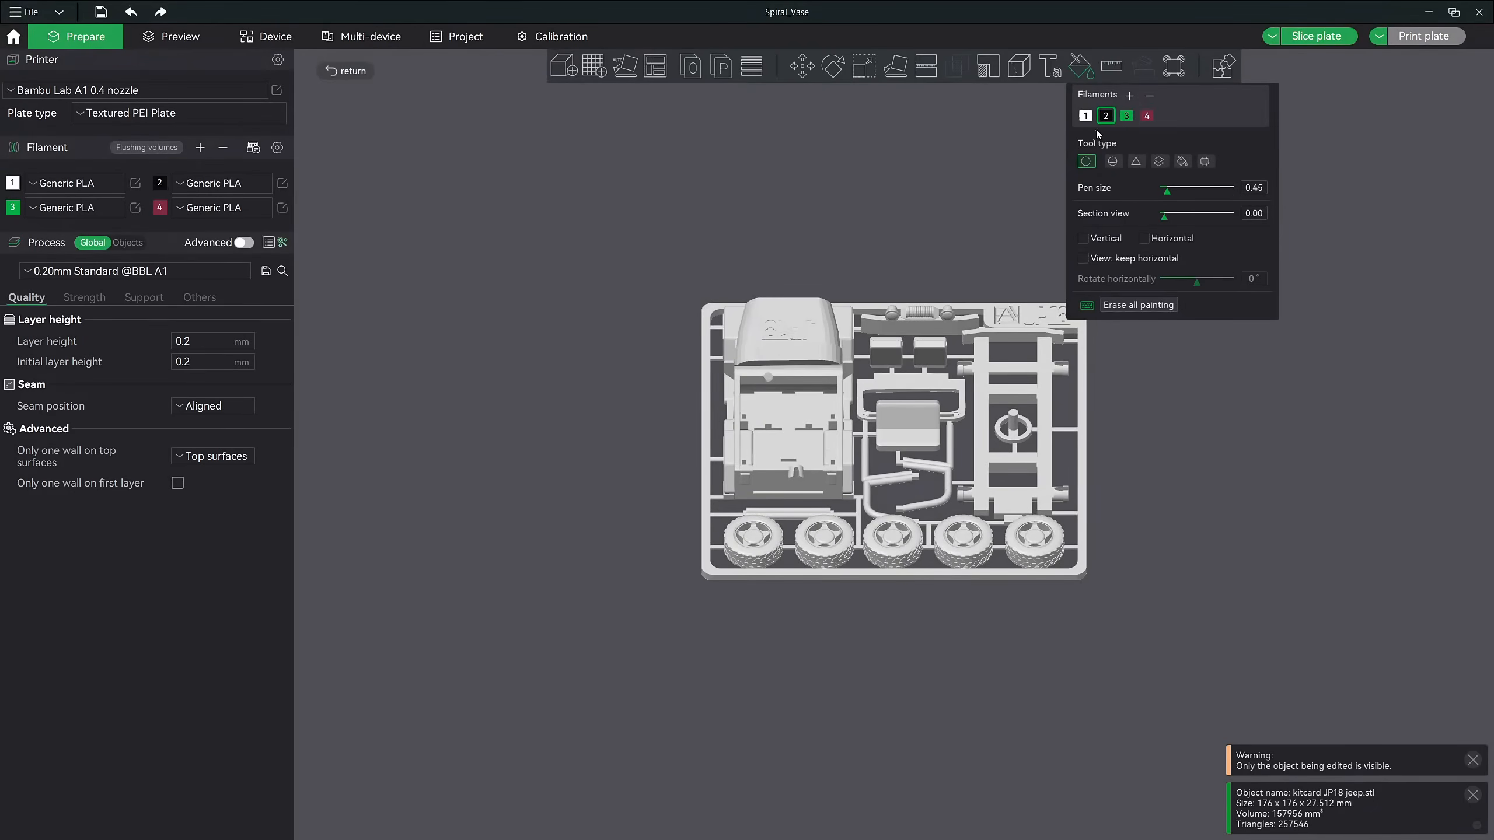
left_click(1087, 116)
left_click(1105, 116)
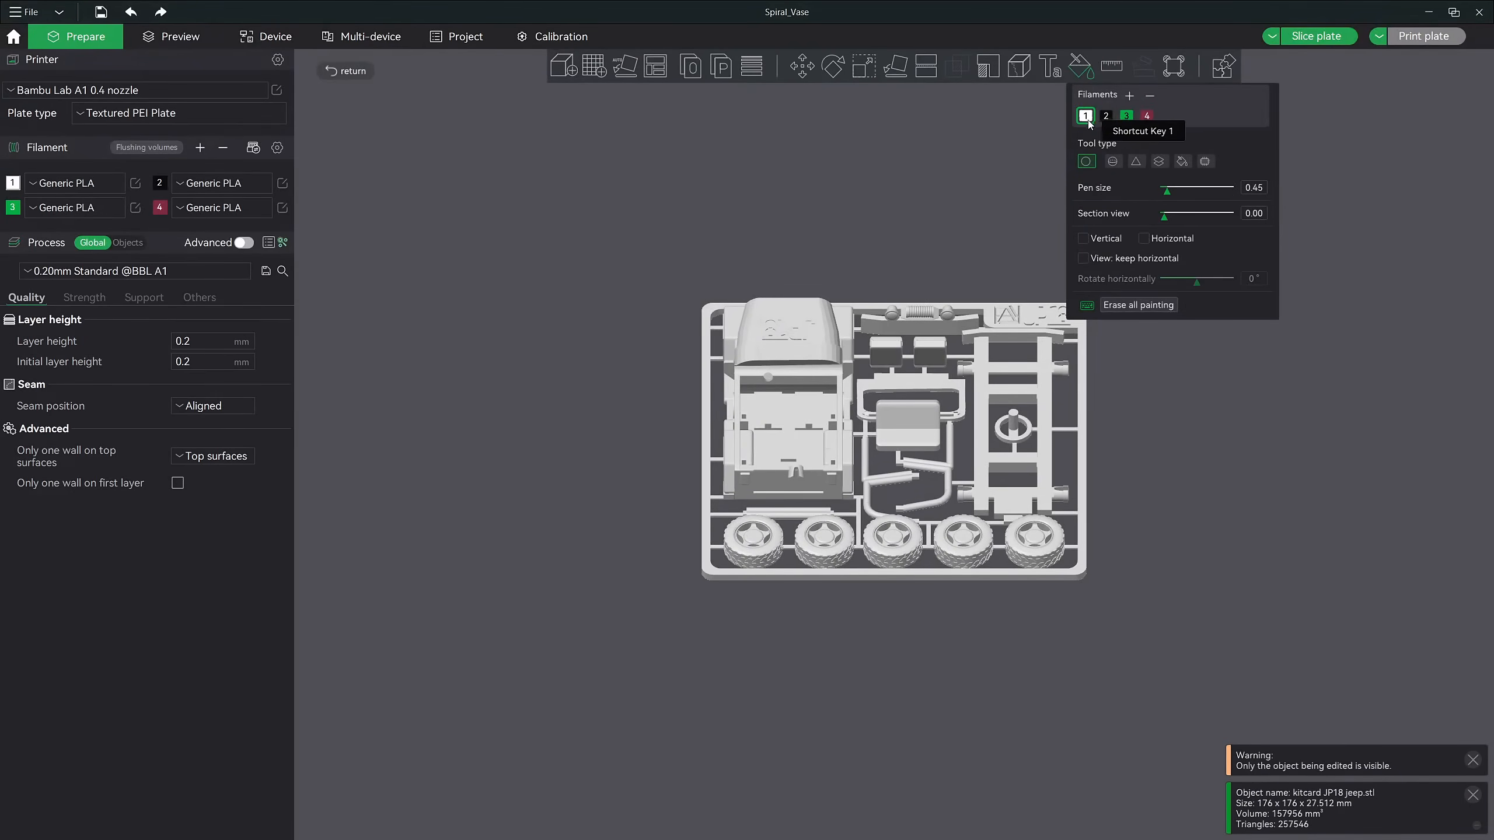
left_click(1127, 117)
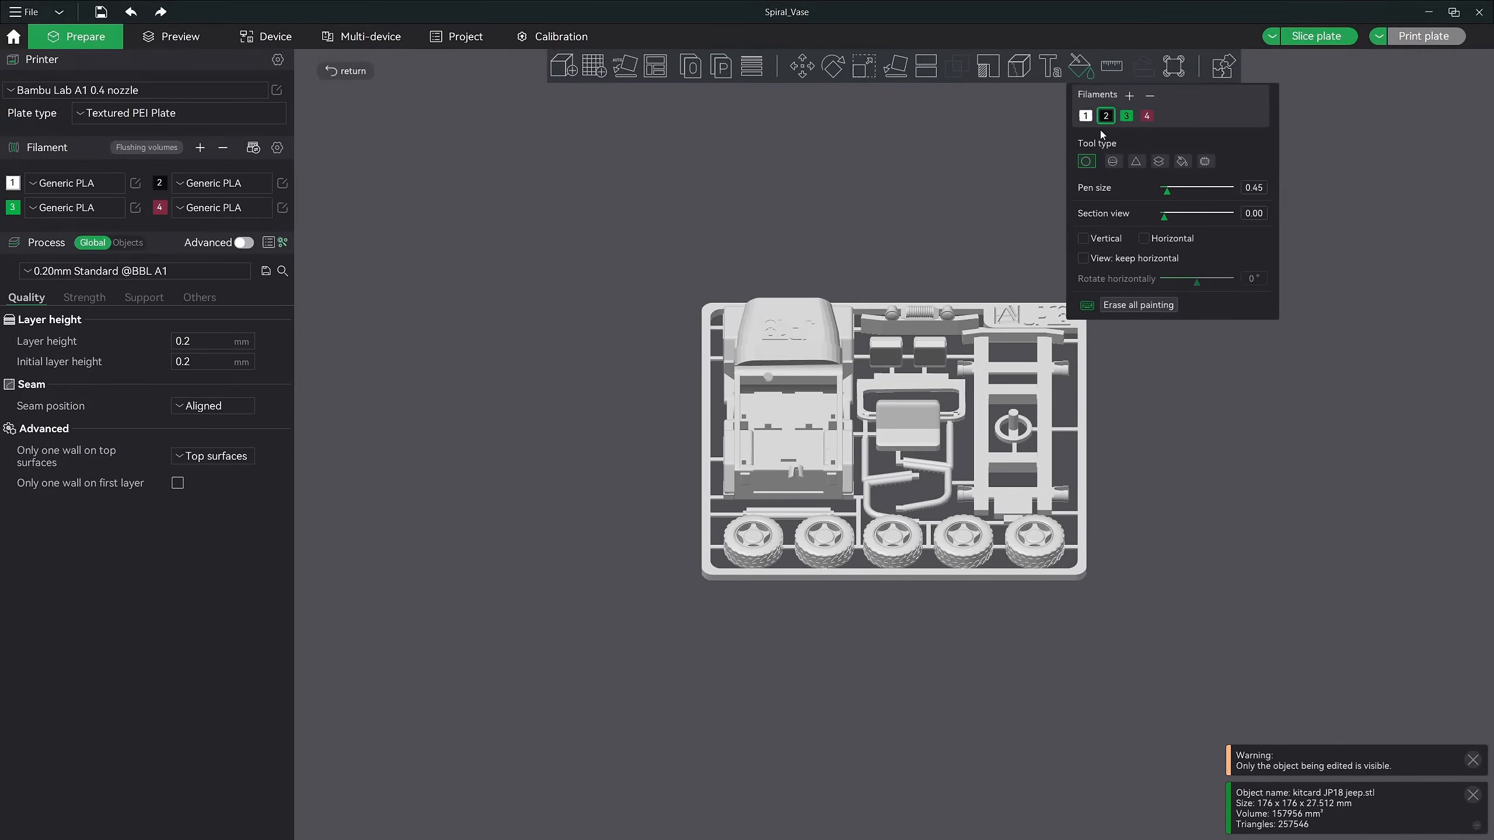
key("4")
key("5")
left_click_drag(1017, 354, 958, 499)
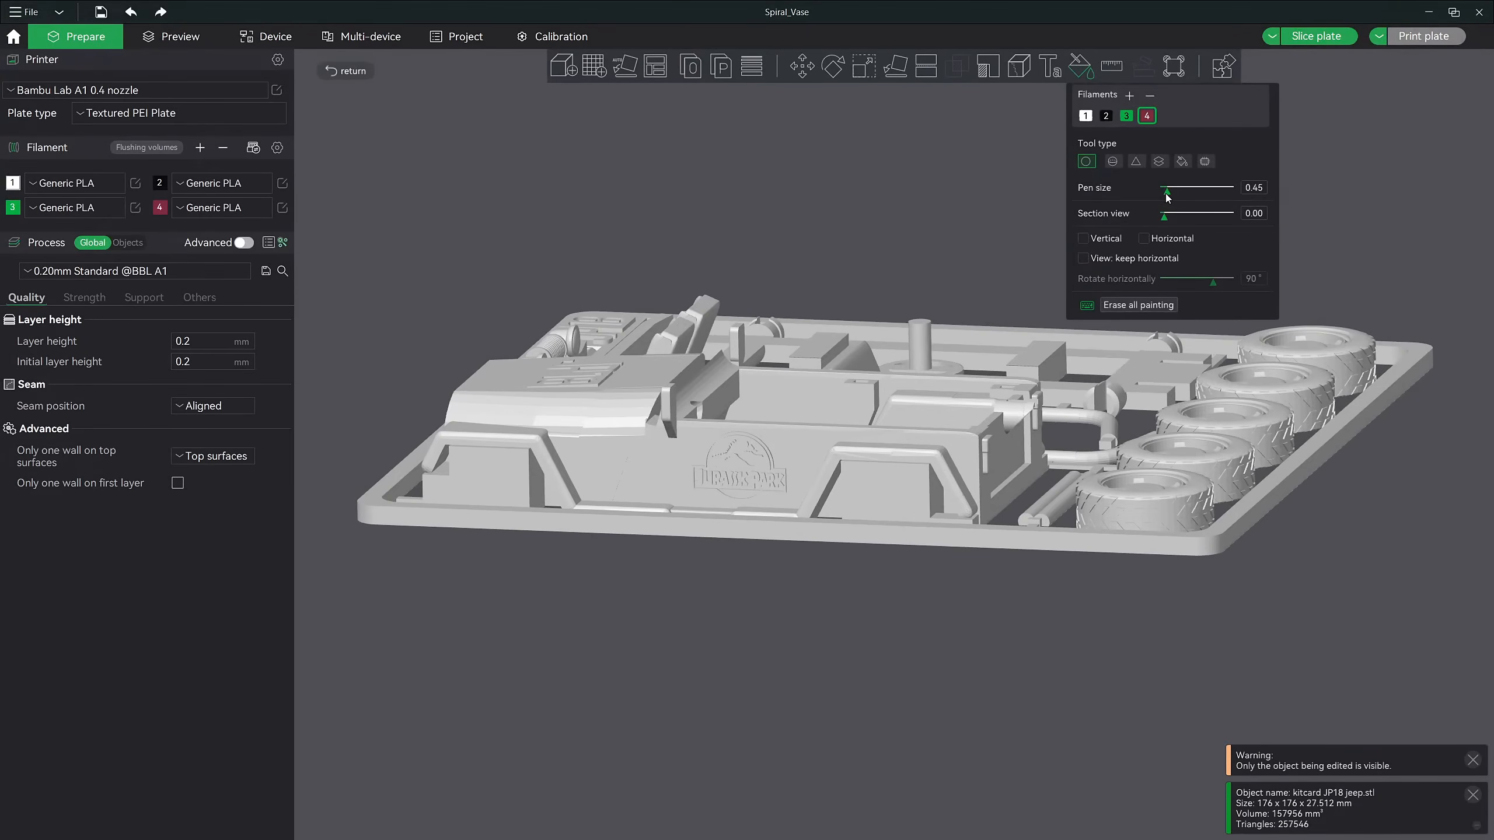
Paint two short strokes beside the Jurassic Park logo with filament 4, enlarging the pen size to 1.29 for the second
mouse_move(1168, 195)
left_mouse_down()
mouse_move(1185, 196)
mouse_move(1172, 193)
left_mouse_up()
scroll(810, 457, "up", 4, "alt")
scroll(810, 457, "up", 16, "alt")
scroll(652, 466, "down", 20, "alt")
left_click_drag(651, 465, 634, 488)
scroll(666, 481, "up", 16, "alt")
scroll(665, 481, "up", 12, "alt")
left_click_drag(676, 459, 665, 490)
scroll(709, 488, "down", 16, "alt")
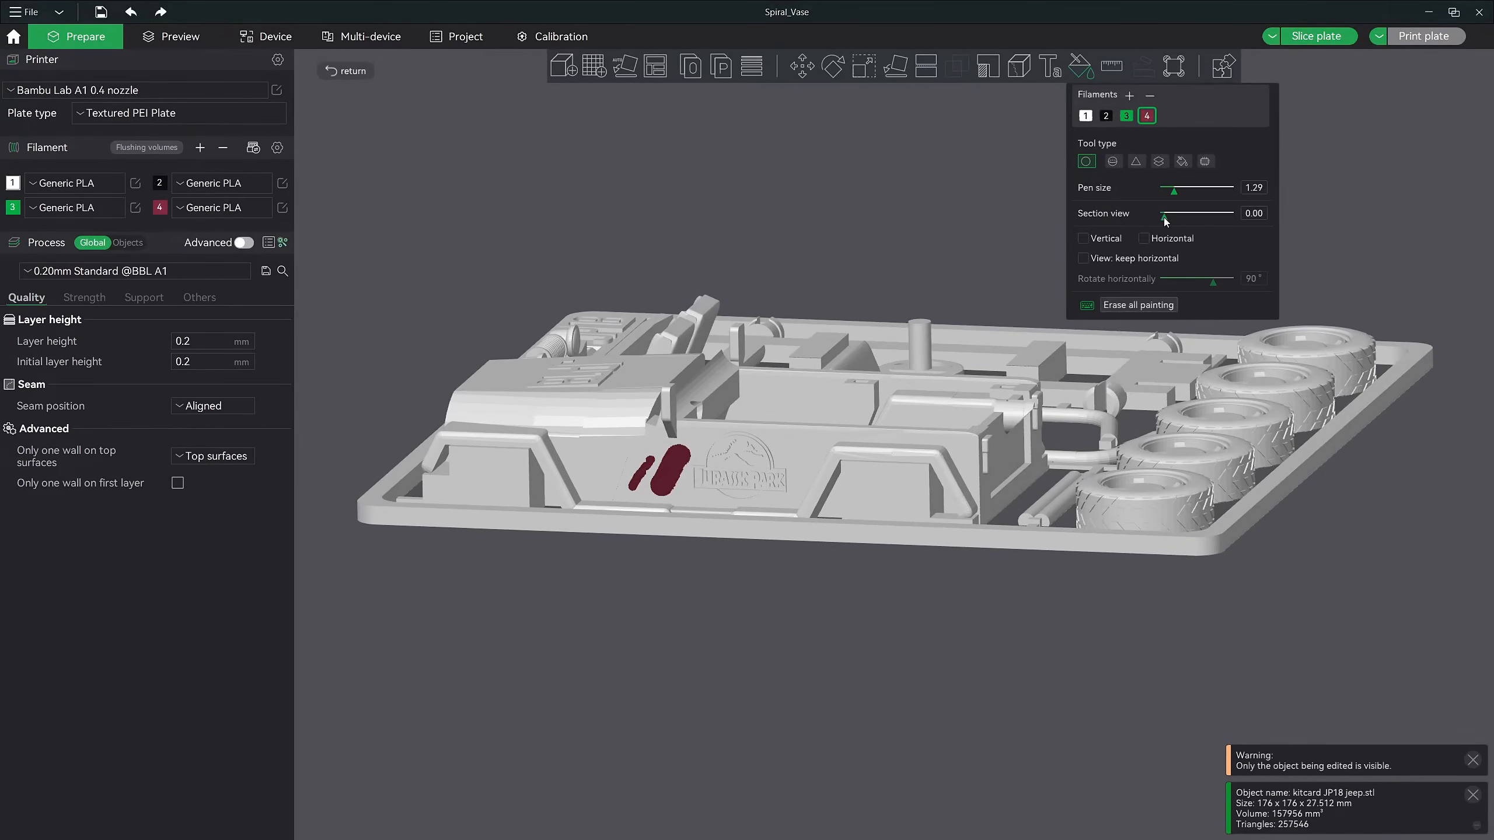
Cut through the jeep model with the section view at varying depths and examine its interior from different angles
left_click_drag(1166, 219, 1177, 216)
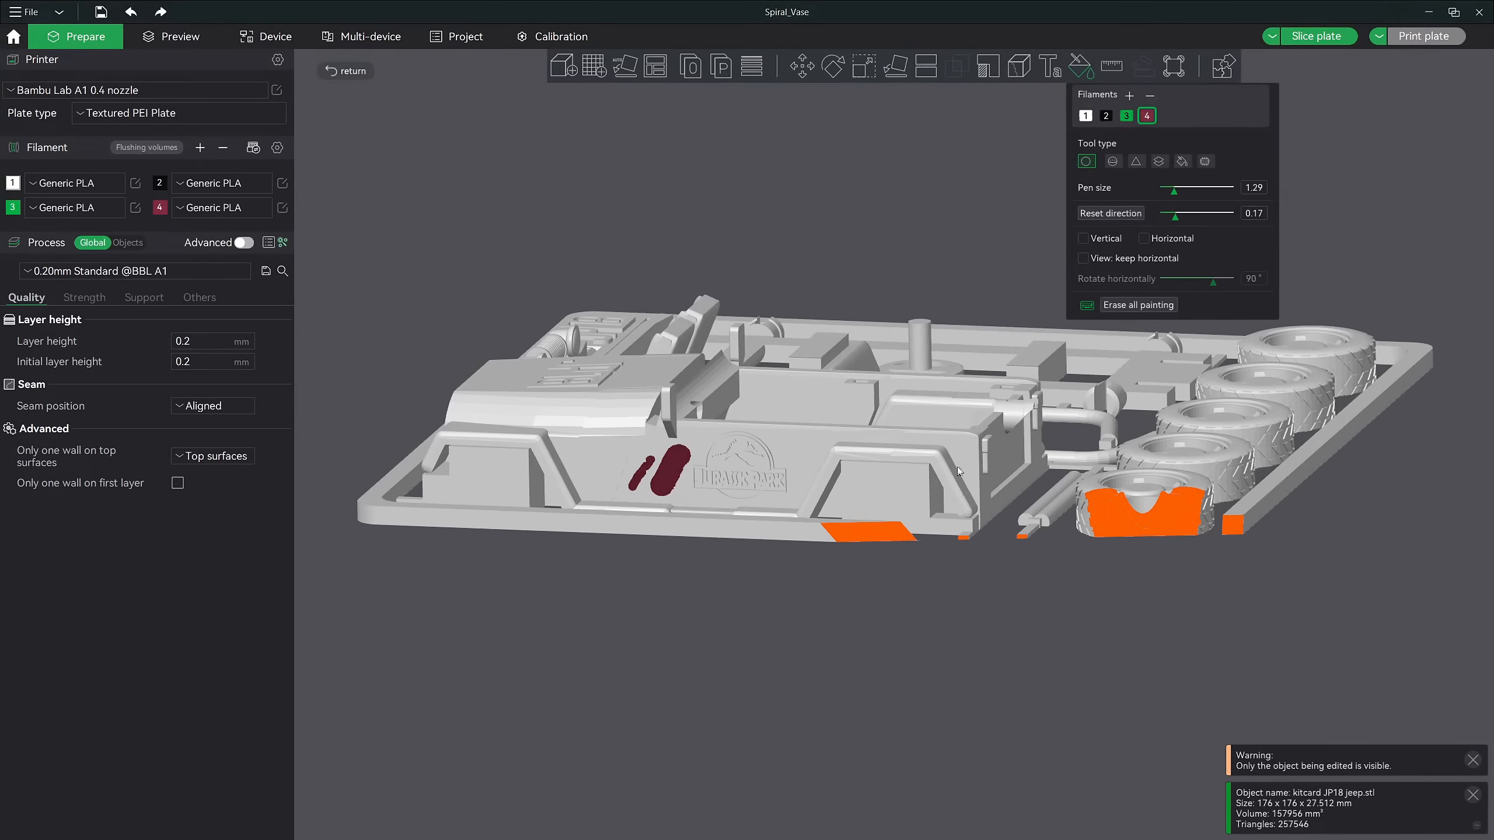
scroll(946, 506, "up", 7, "ctrl")
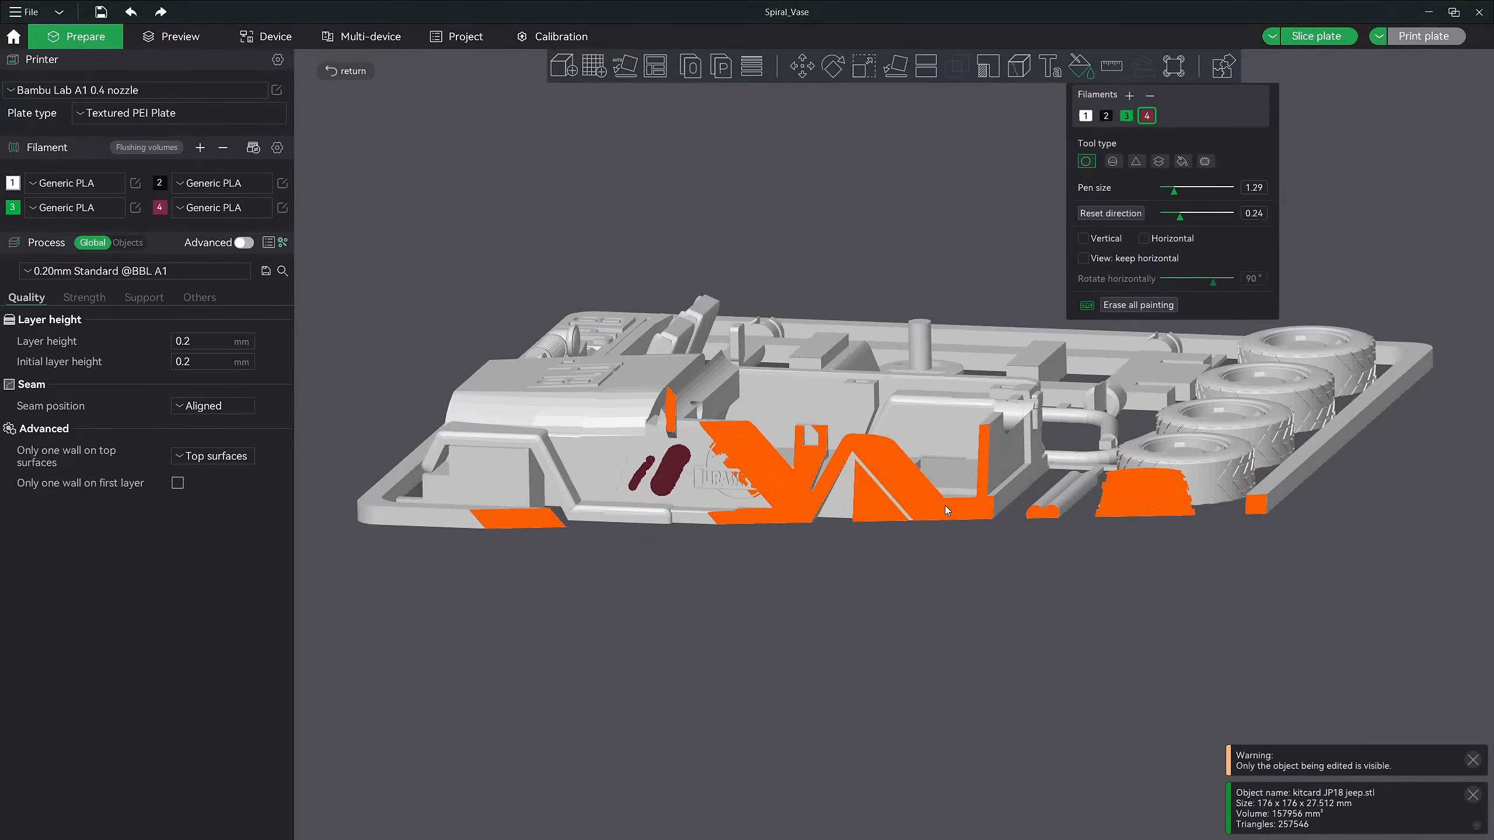
scroll(946, 505, "down", 9, "ctrl")
scroll(946, 505, "up", 7, "ctrl")
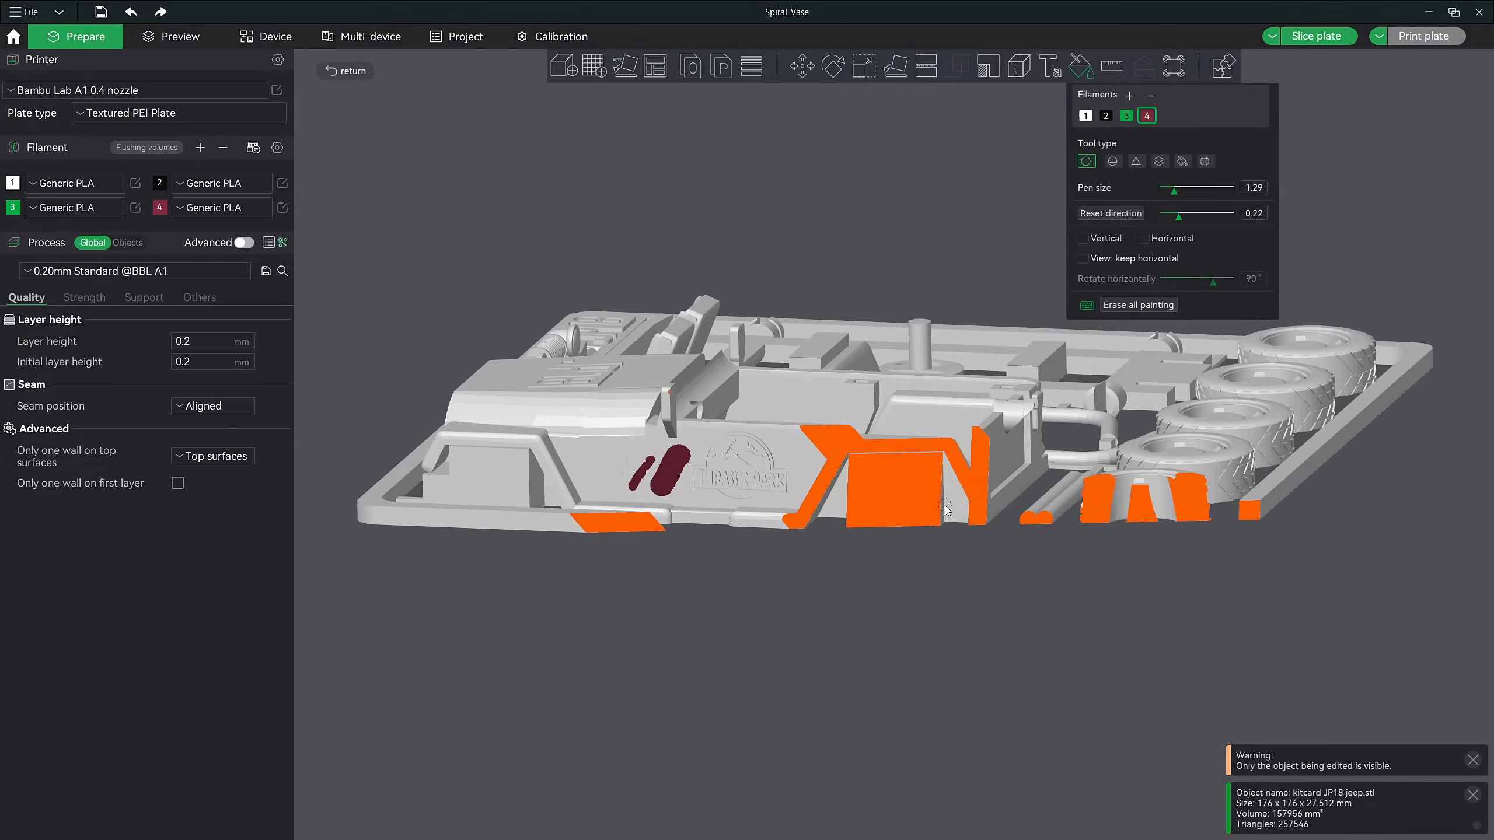
scroll(946, 505, "up", 8, "ctrl")
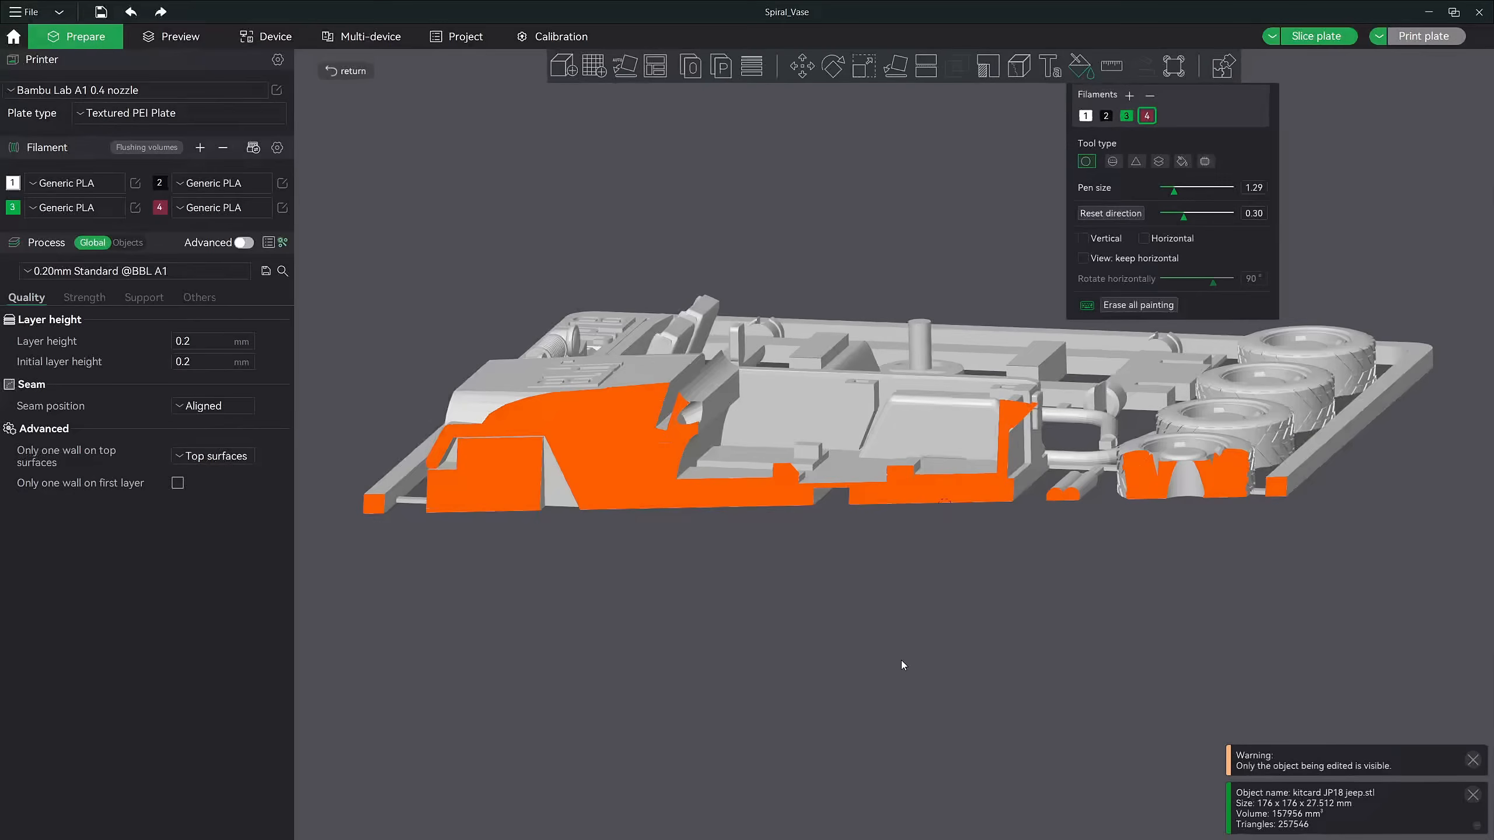
left_click_drag(1009, 533, 979, 546)
scroll(883, 635, "up", 1, "alt")
scroll(882, 635, "up", 6, "alt")
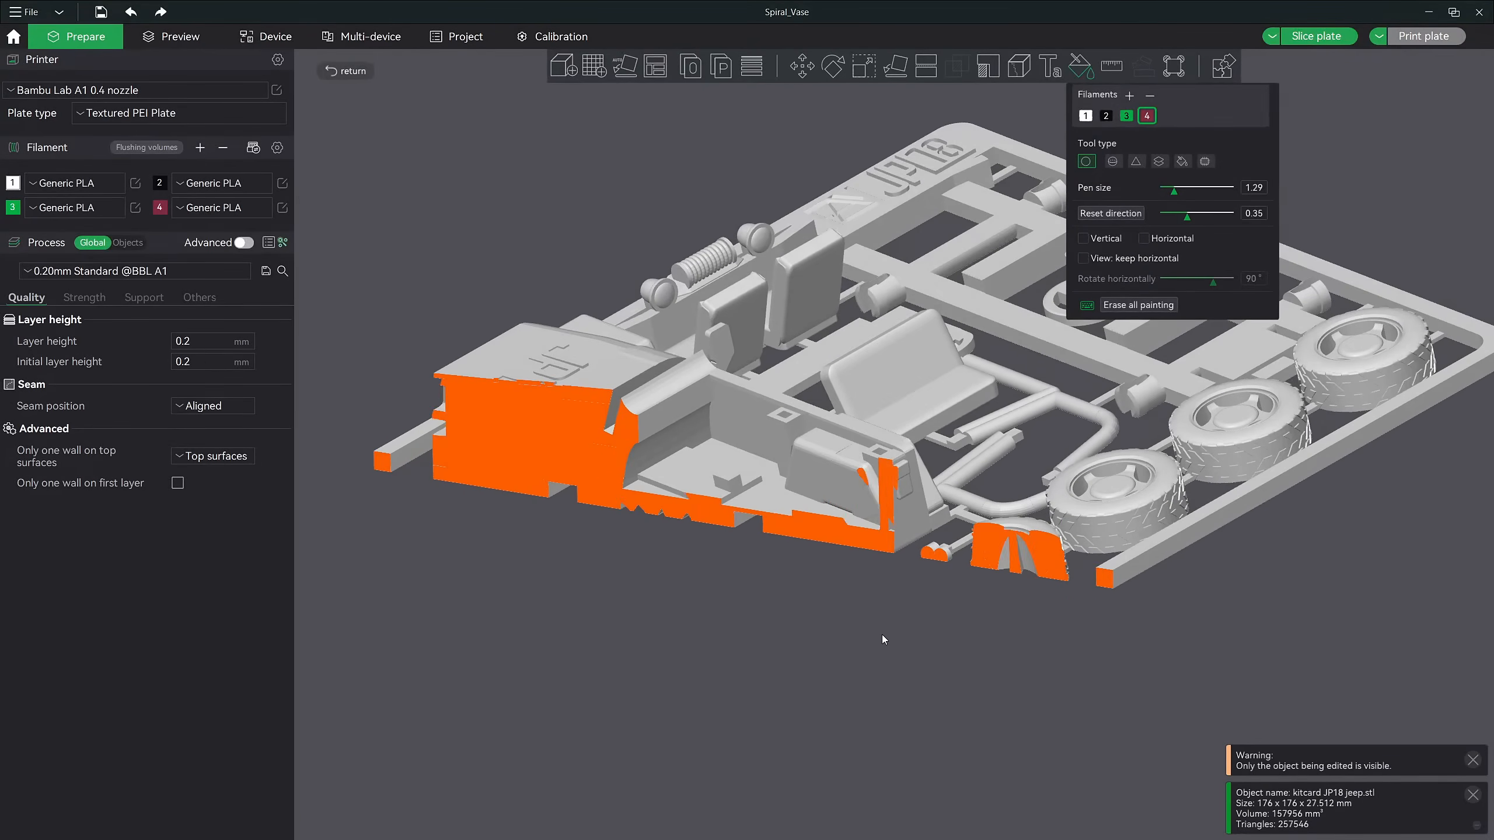
scroll(882, 636, "down", 6, "alt")
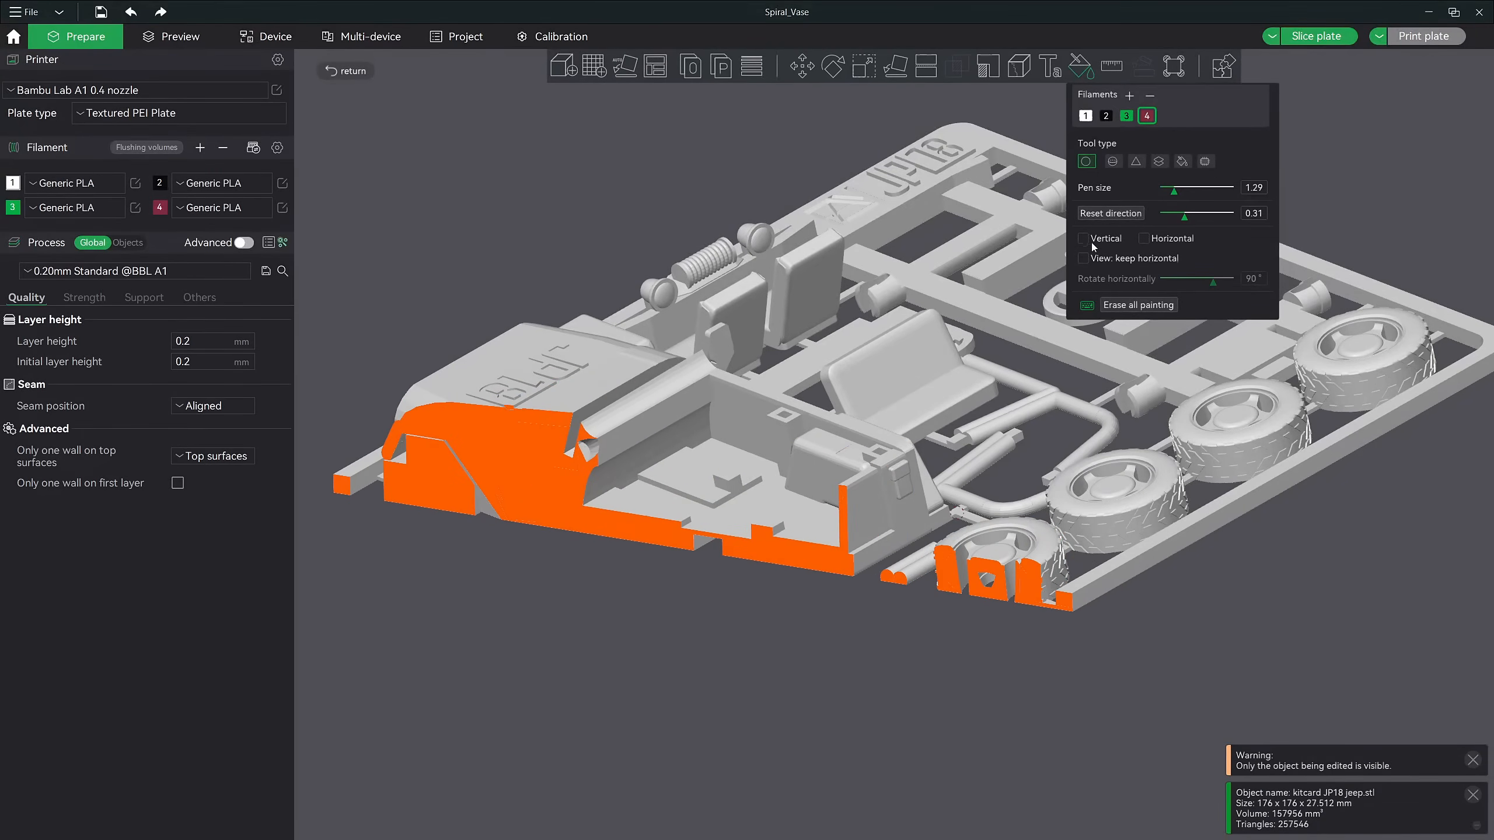
Reset the section direction to the current view, sweep the section back to 0.01, and undo the stray paint dab
left_click(1096, 214)
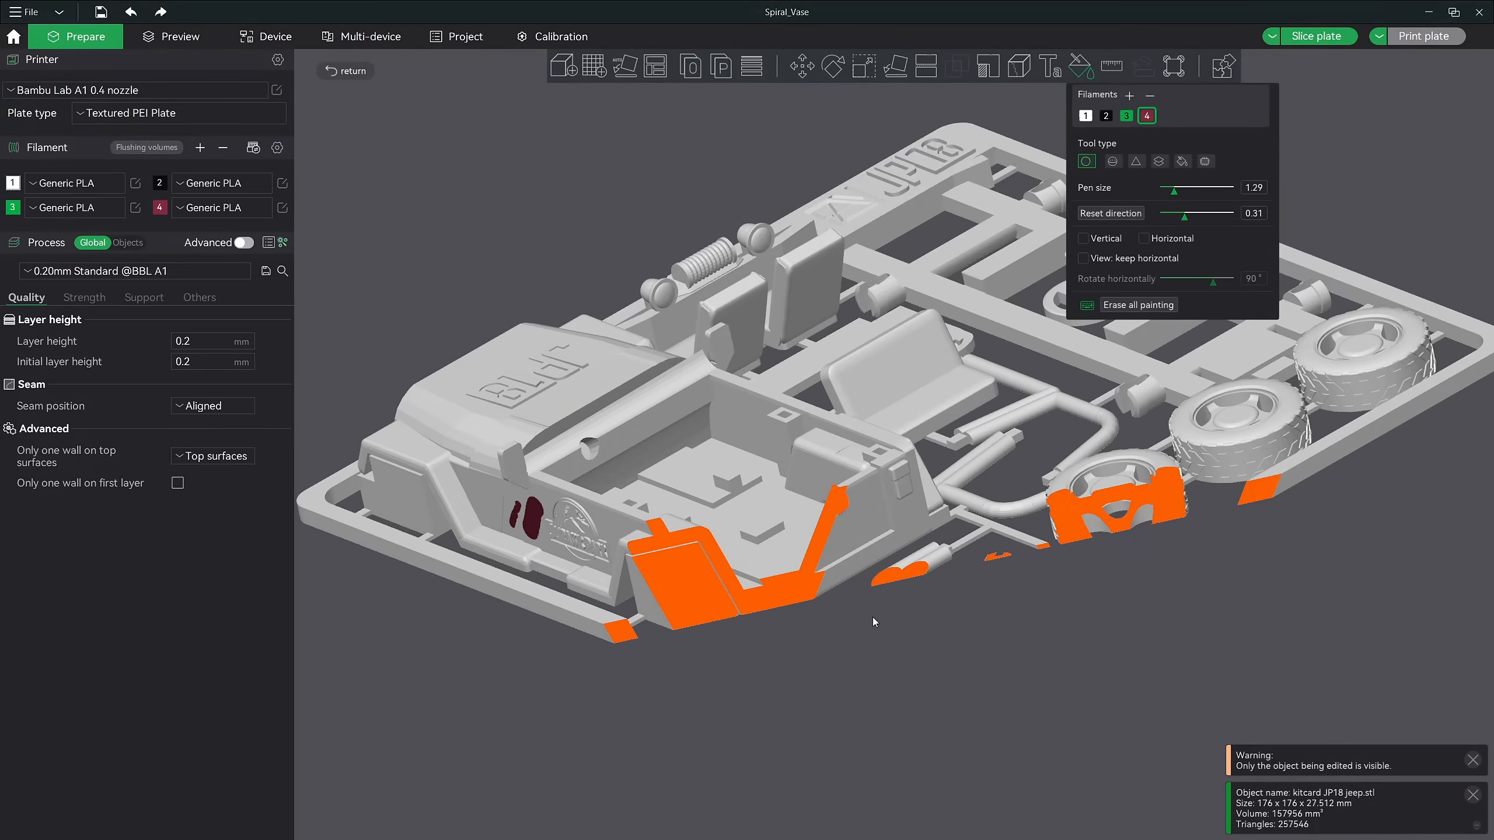
scroll(845, 627, "up", 14, "alt")
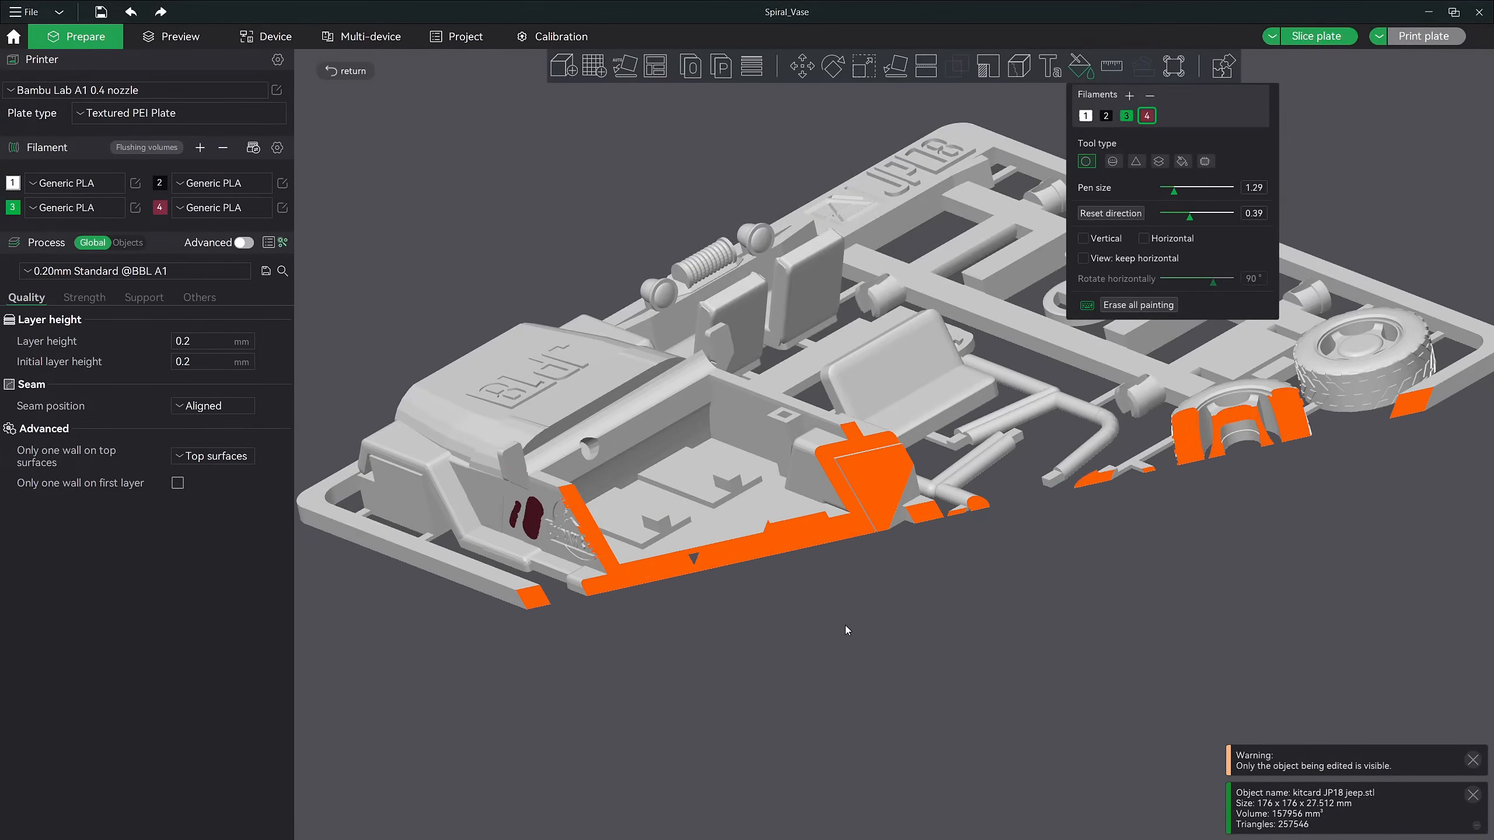
scroll(845, 626, "down", 20, "alt")
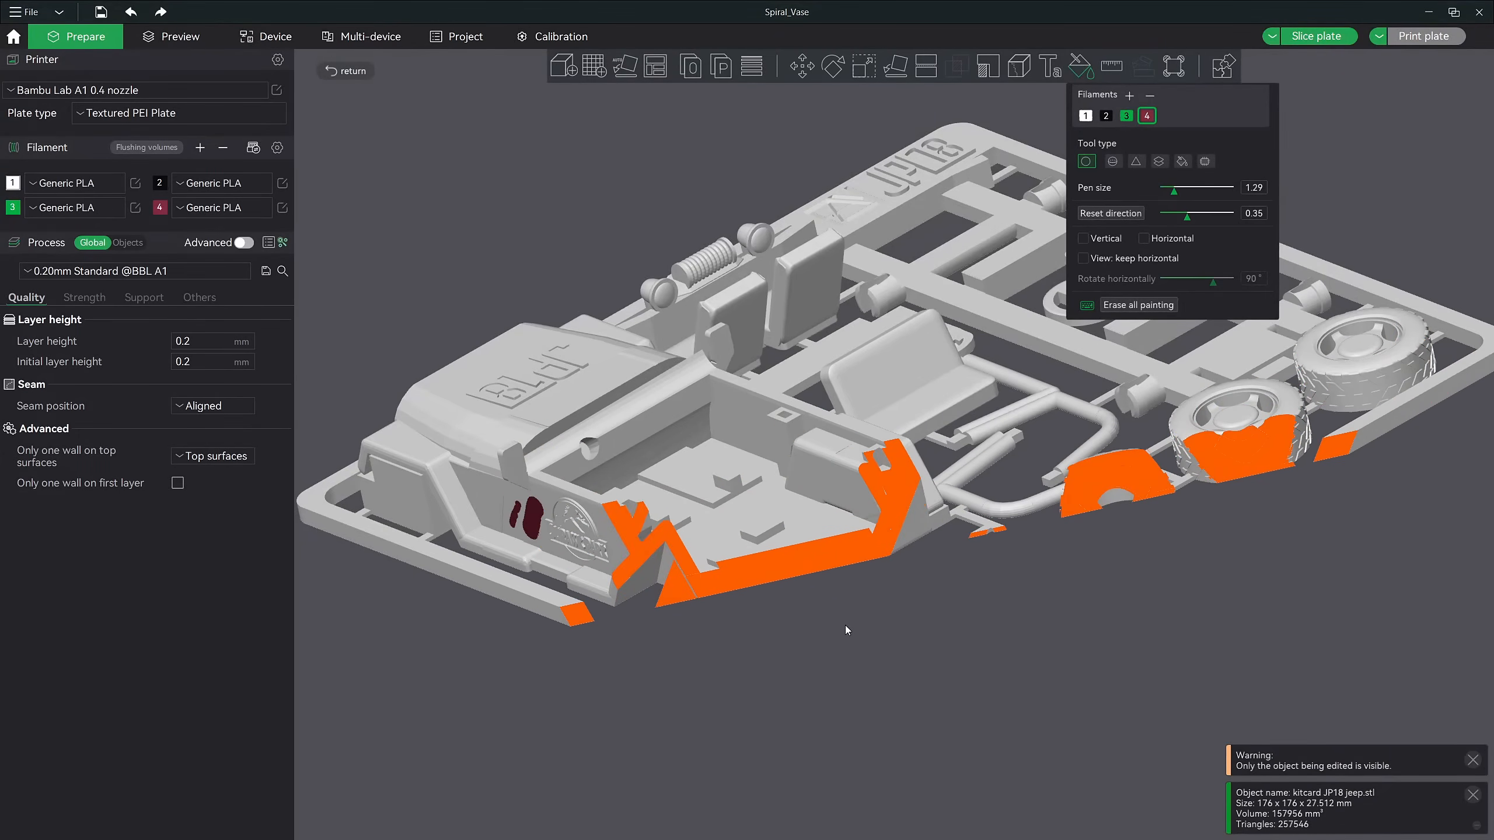
scroll(845, 626, "down", 16, "alt")
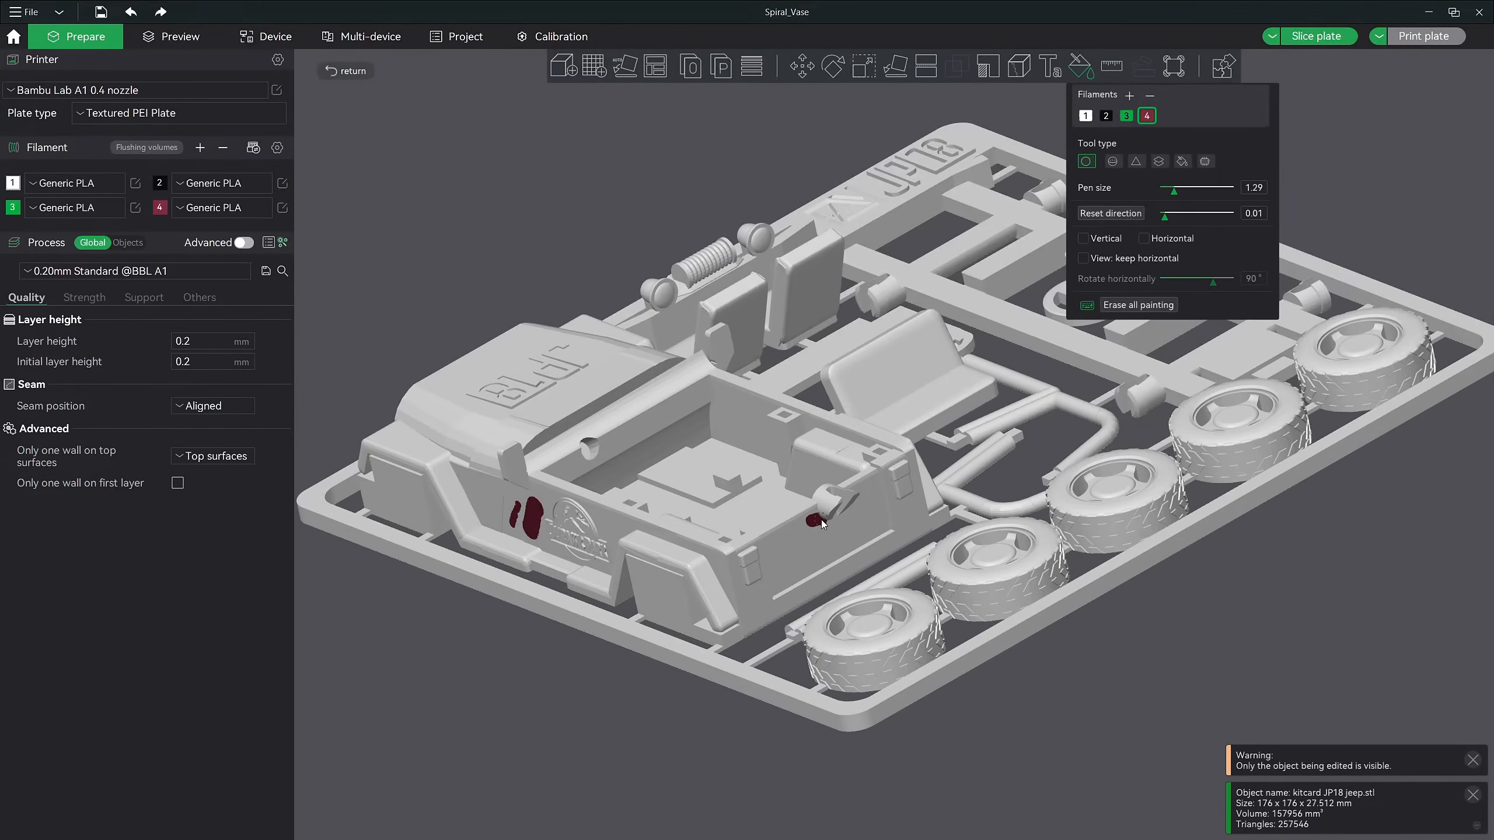
key("ctrl+z")
Paint one horizontally and one vertically constrained stroke across the logo side with filament 4, and erase all painting
right_click_drag(708, 577, 730, 569)
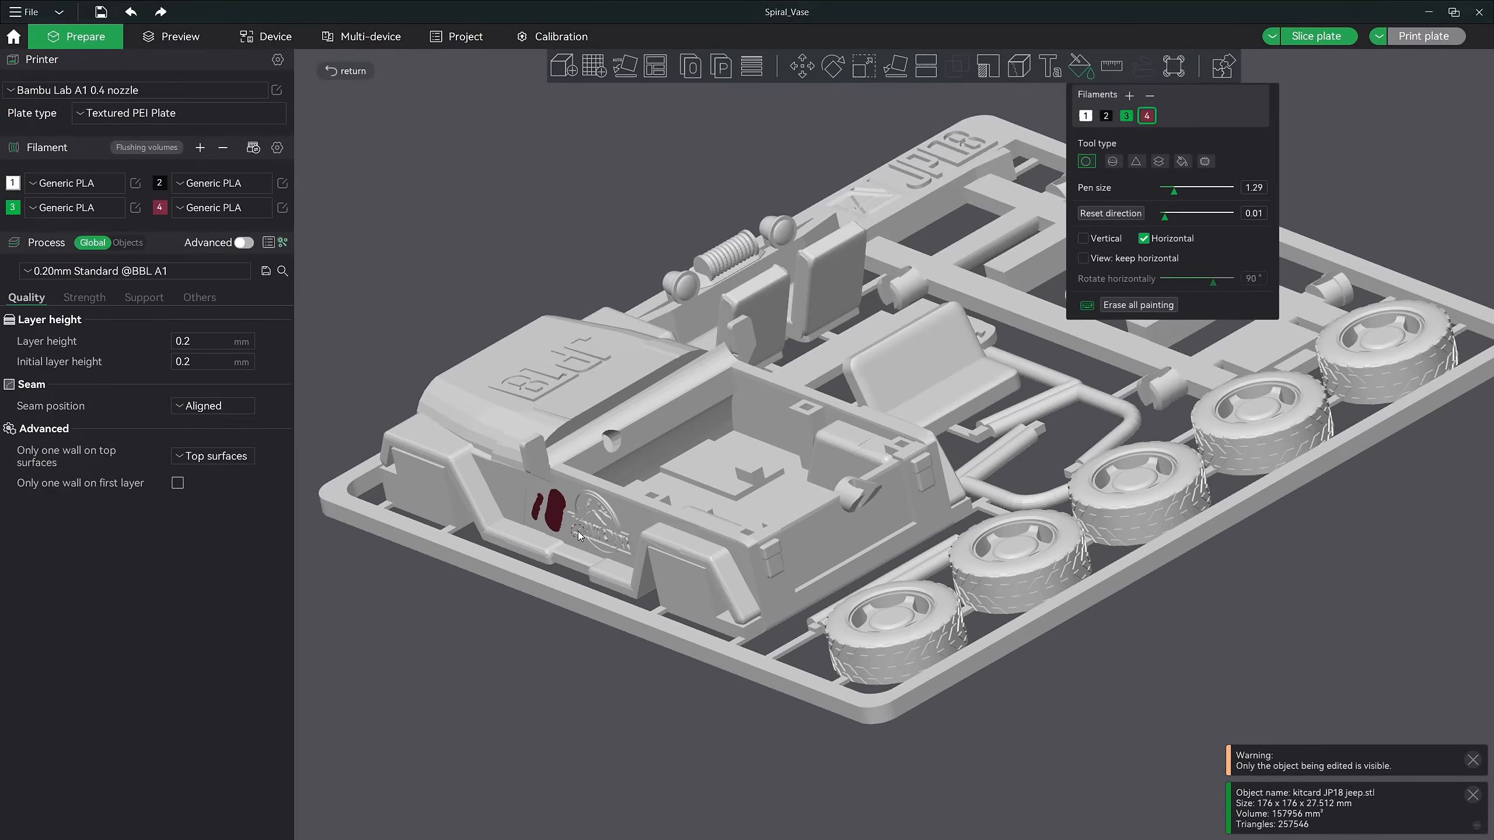
left_click_drag(571, 537, 714, 550)
mouse_move(569, 545)
left_mouse_down()
mouse_move(523, 537)
mouse_move(542, 545)
left_mouse_up()
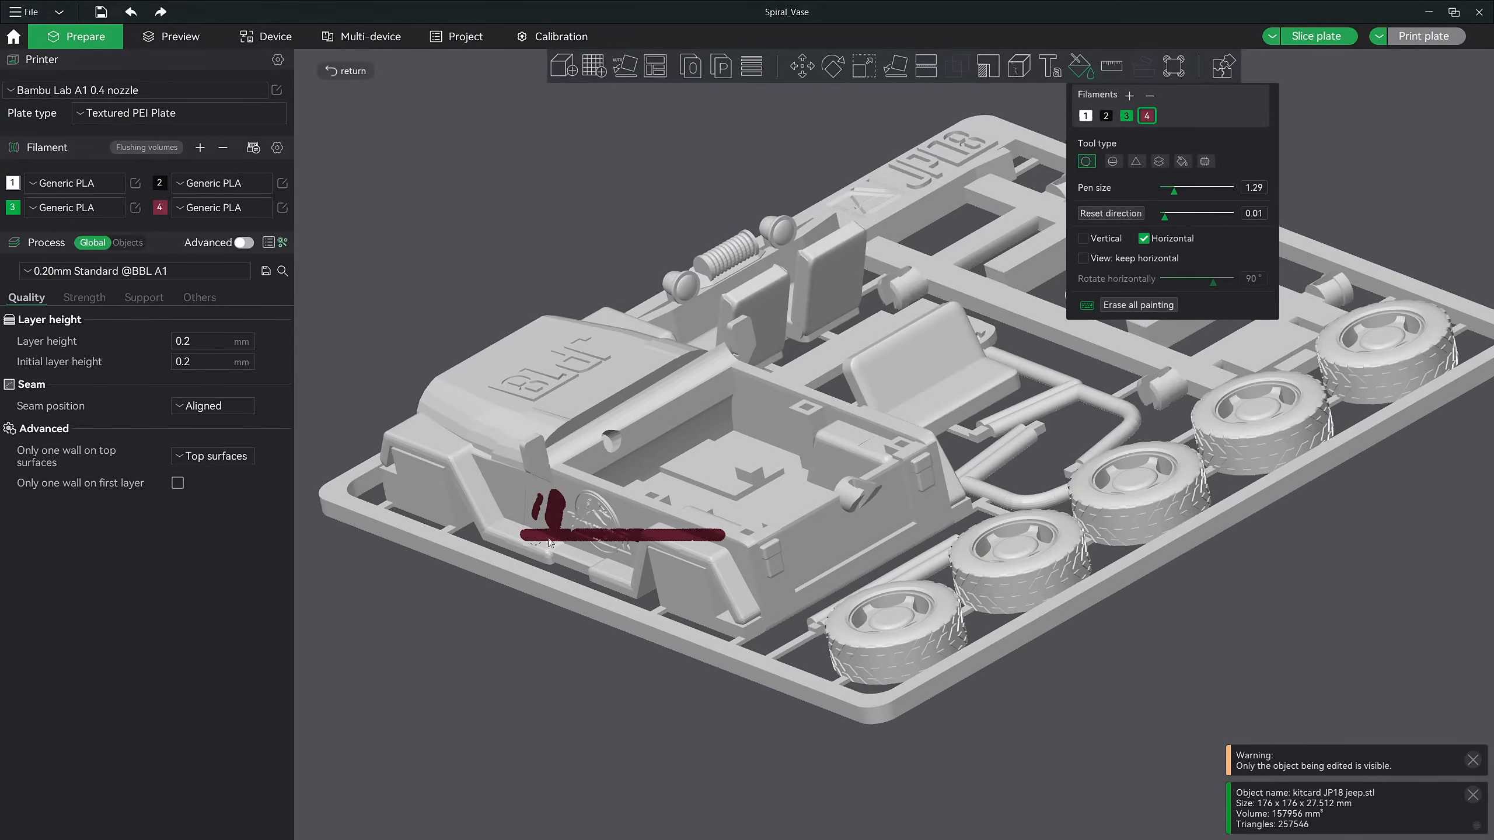
left_click(1083, 239)
mouse_move(610, 543)
left_mouse_down()
mouse_move(616, 492)
mouse_move(614, 558)
mouse_move(696, 441)
mouse_move(626, 507)
left_mouse_up()
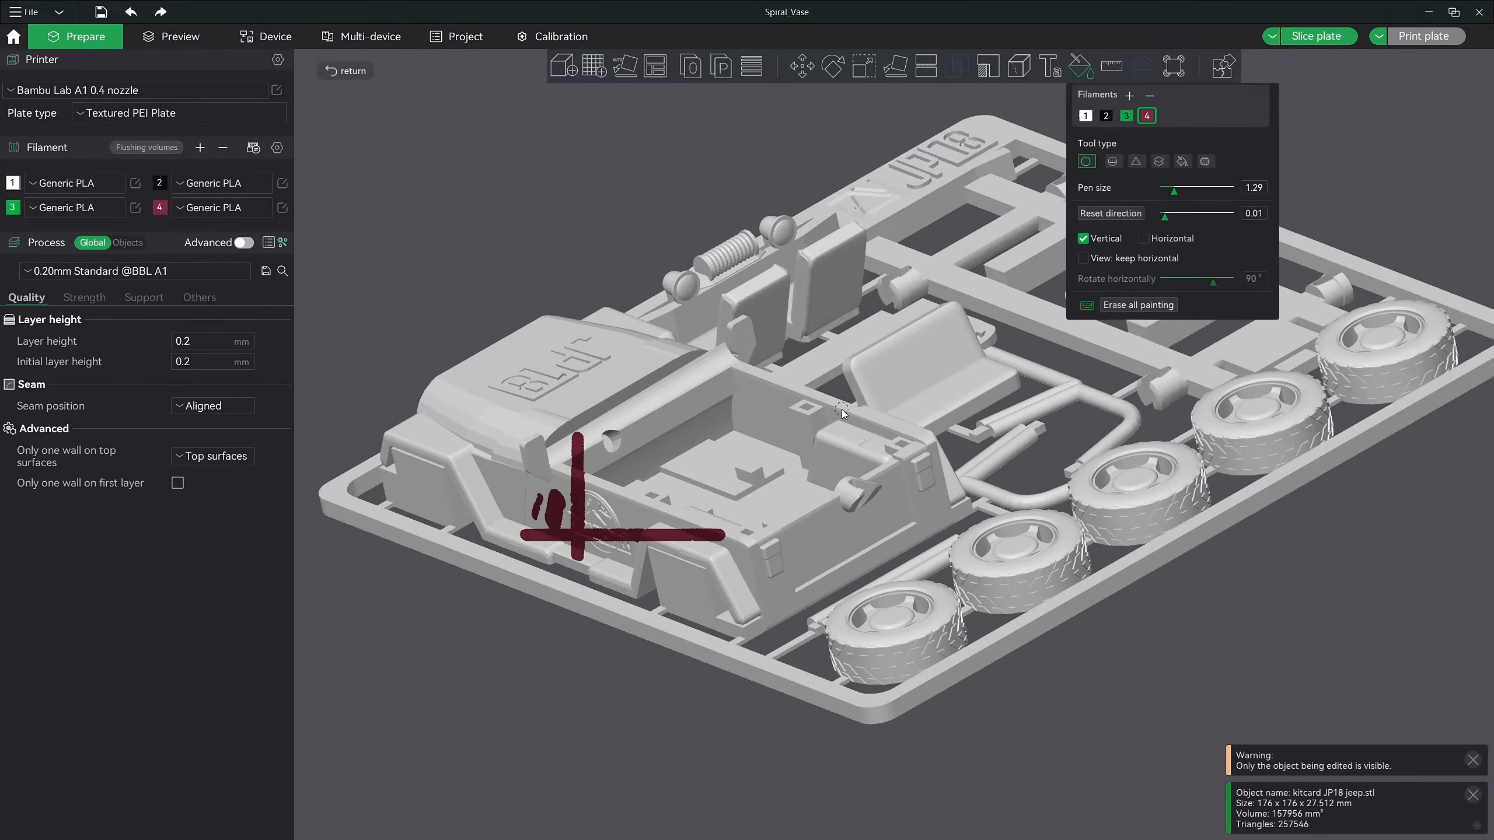
left_click(1117, 307)
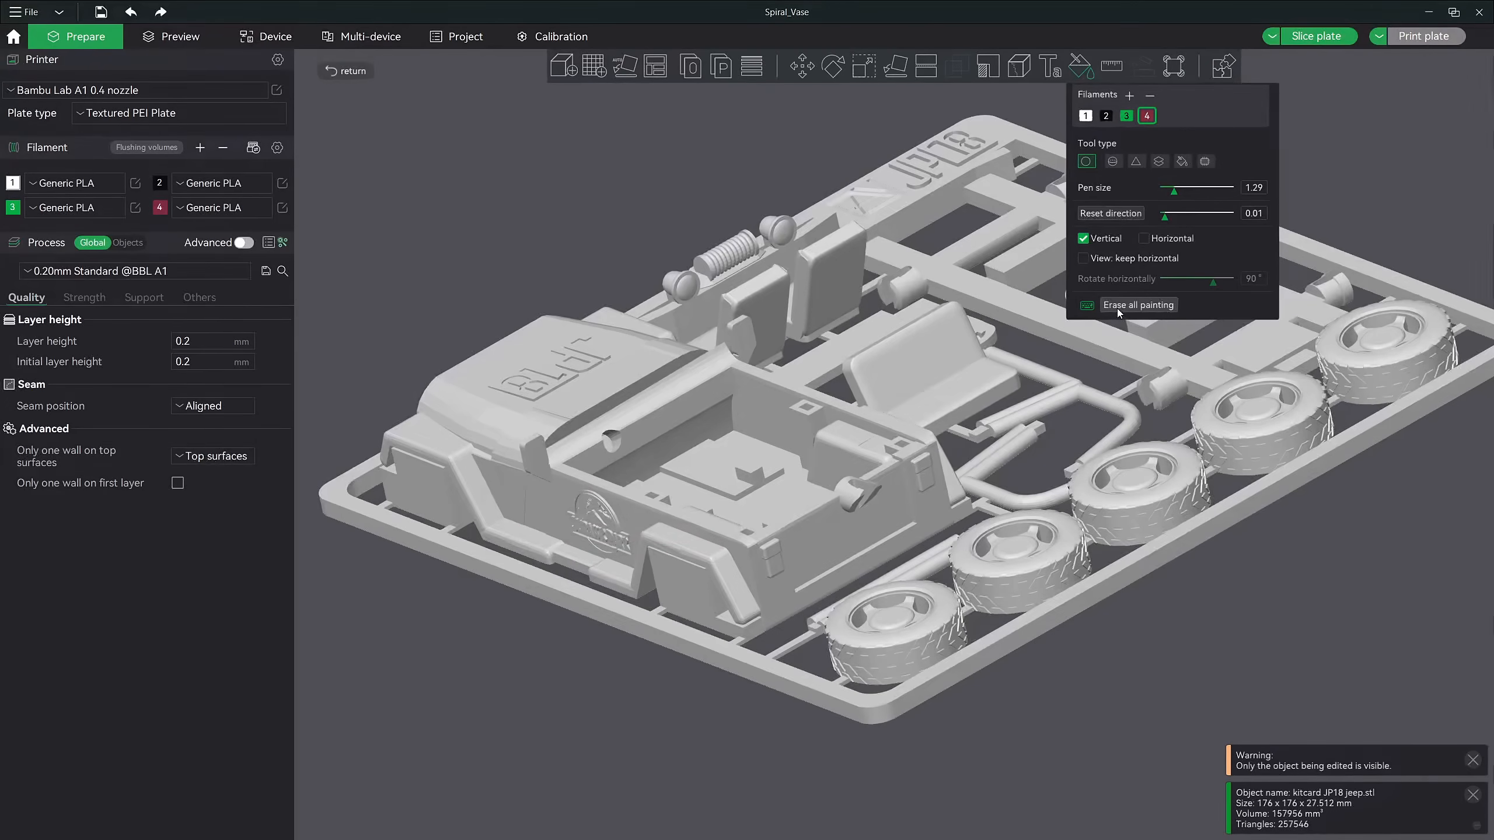
Keep the view horizontal and paint several dabs and a vertical stroke on the jeep's side with filament 4
left_click(1083, 259)
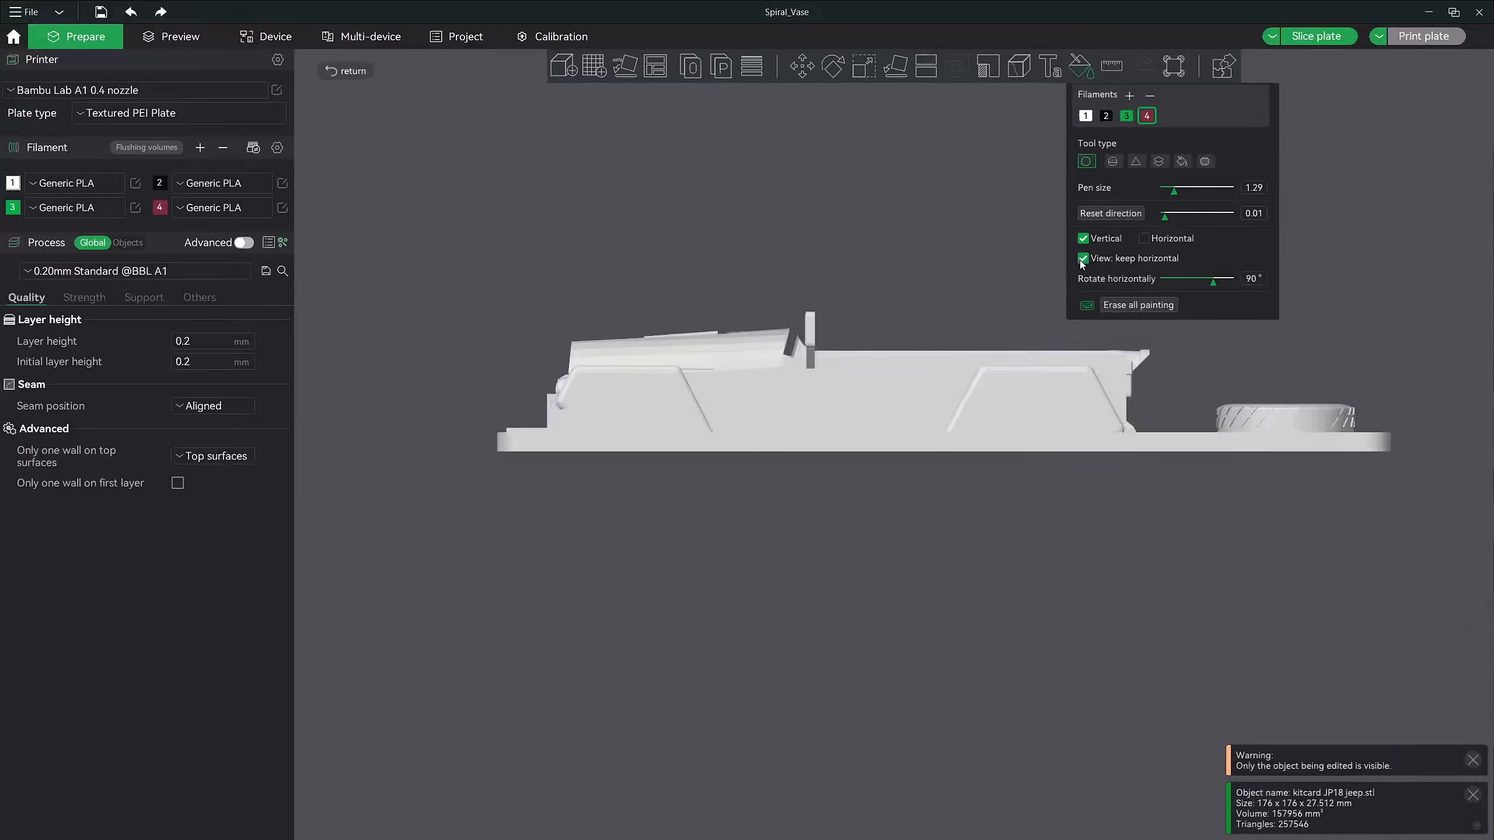
left_click(751, 414)
left_click(831, 395)
left_click(832, 422)
left_click(805, 422)
left_click_drag(805, 427, 805, 373)
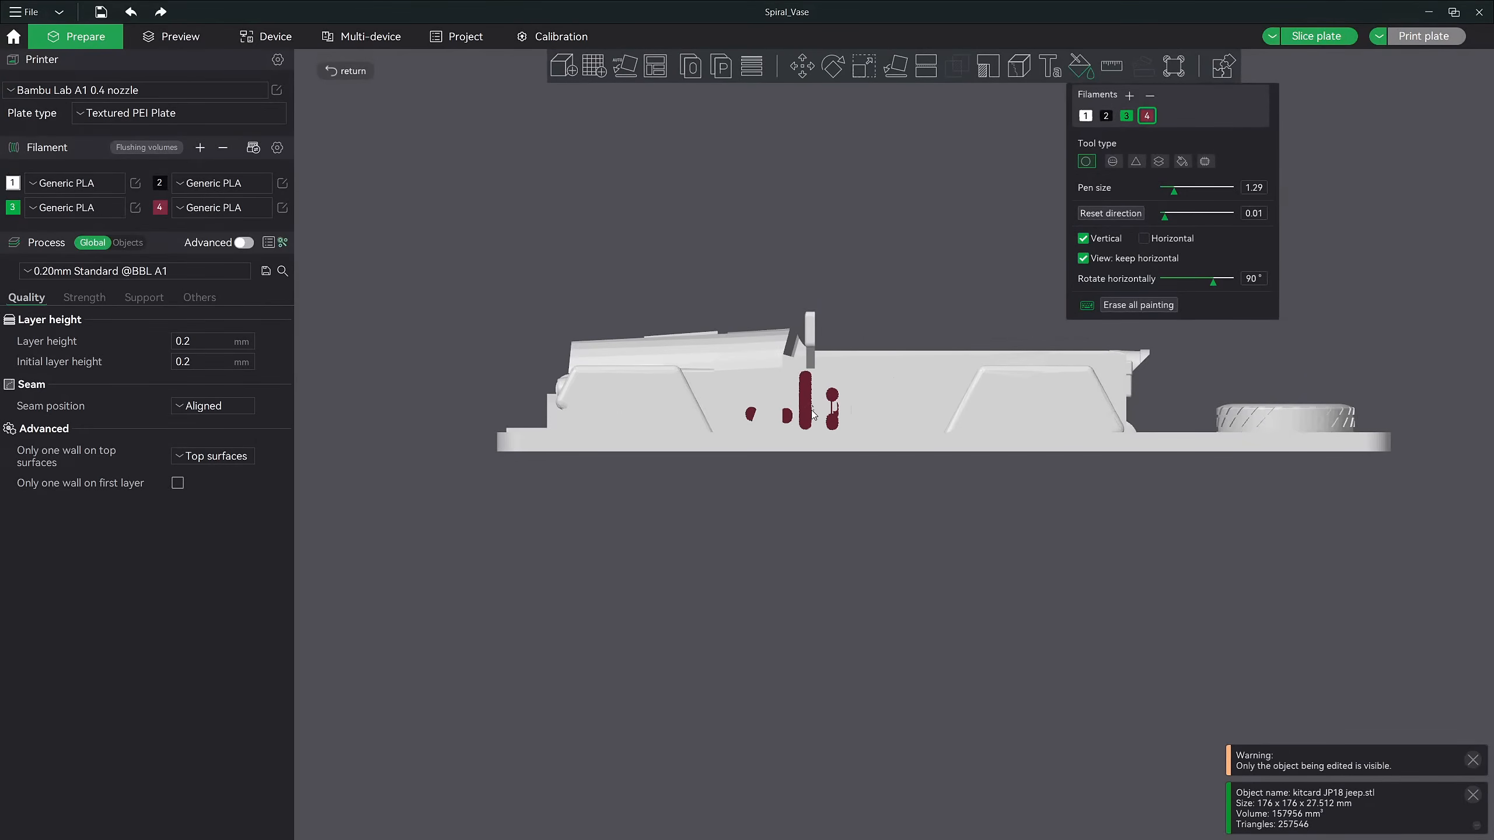
Constrain the brush to horizontal, paint horizontal strokes along the jeep's side, and erase all painting
left_click(1143, 238)
left_click(859, 403)
left_click_drag(928, 423, 833, 417)
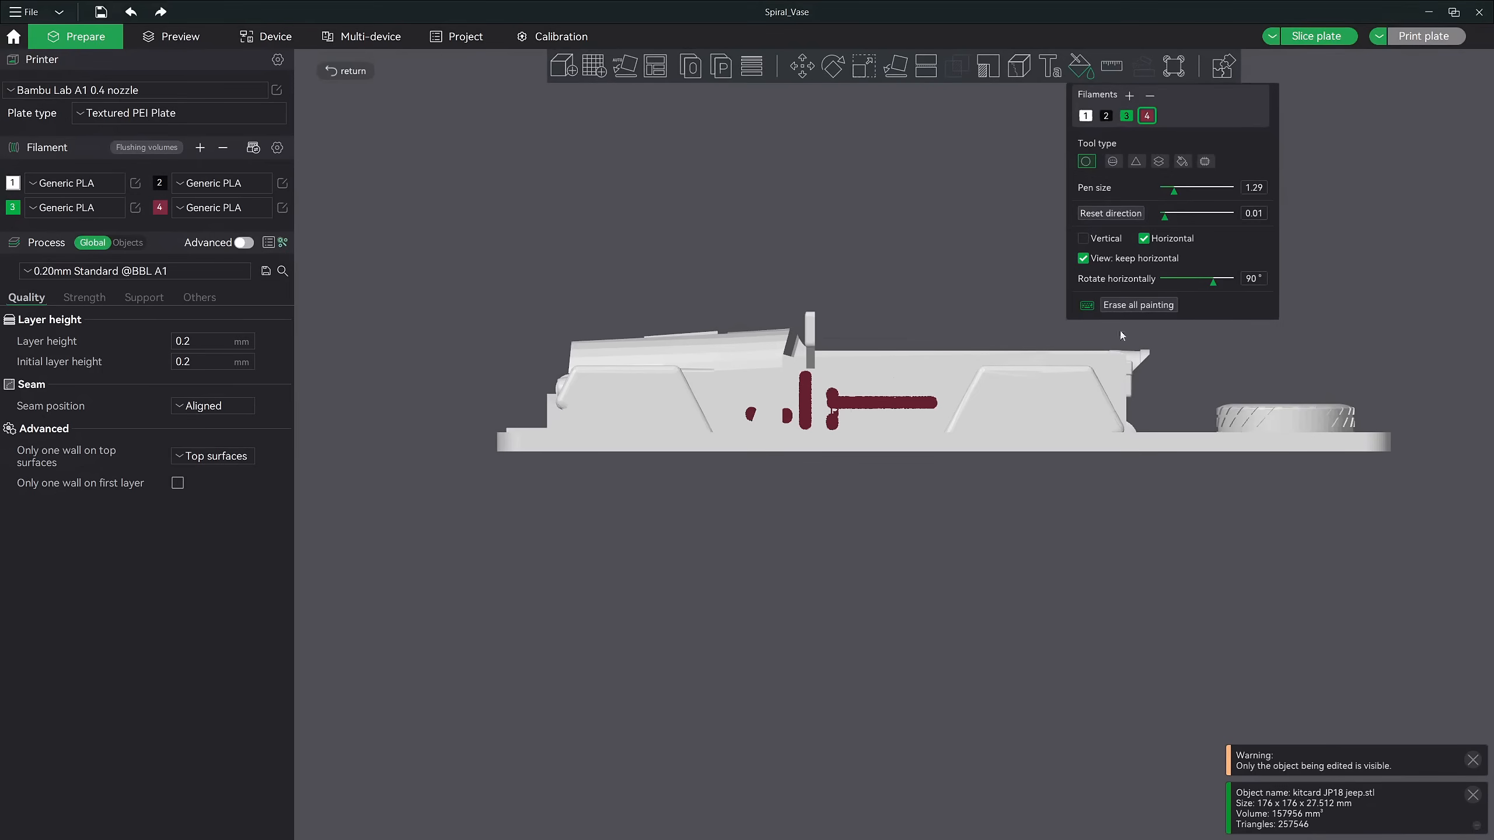
left_click_drag(936, 427, 951, 419)
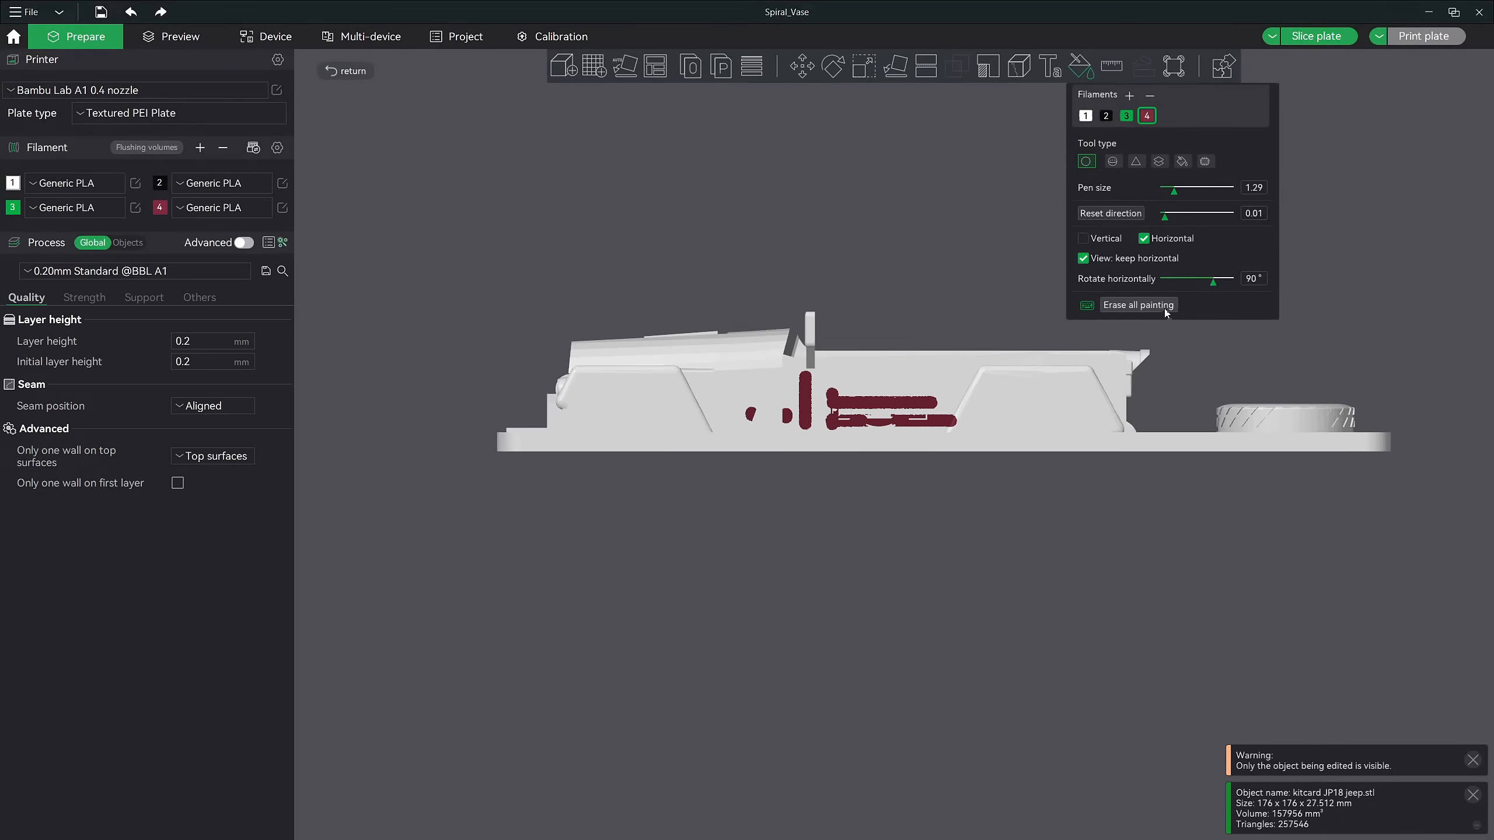
left_click(1123, 305)
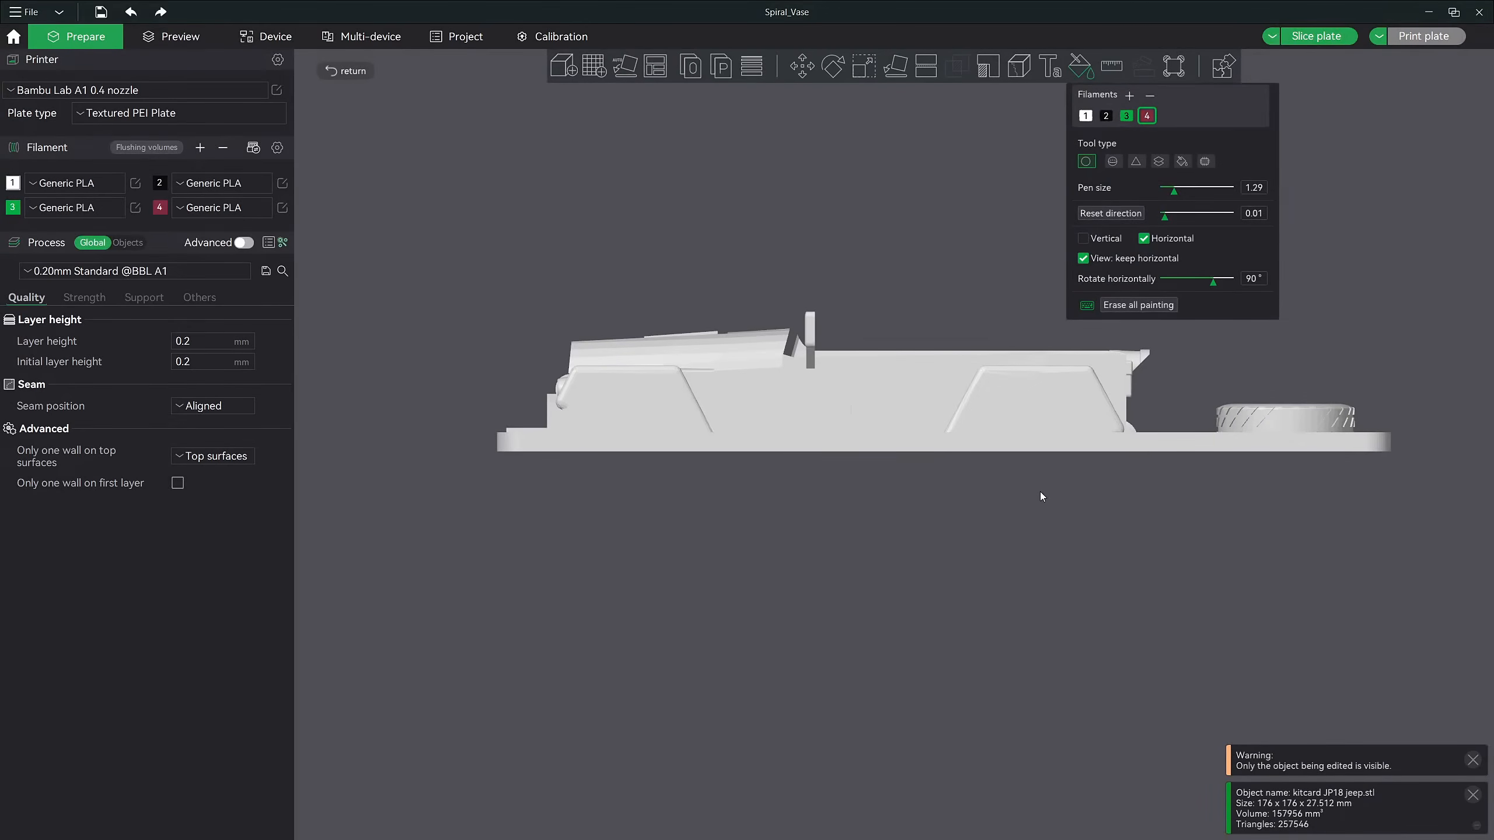
Try the sphere brush over the jeep's interior at pen size 5.09, and switch to the triangle painting tool
left_click(1112, 161)
left_click_drag(919, 419, 883, 513)
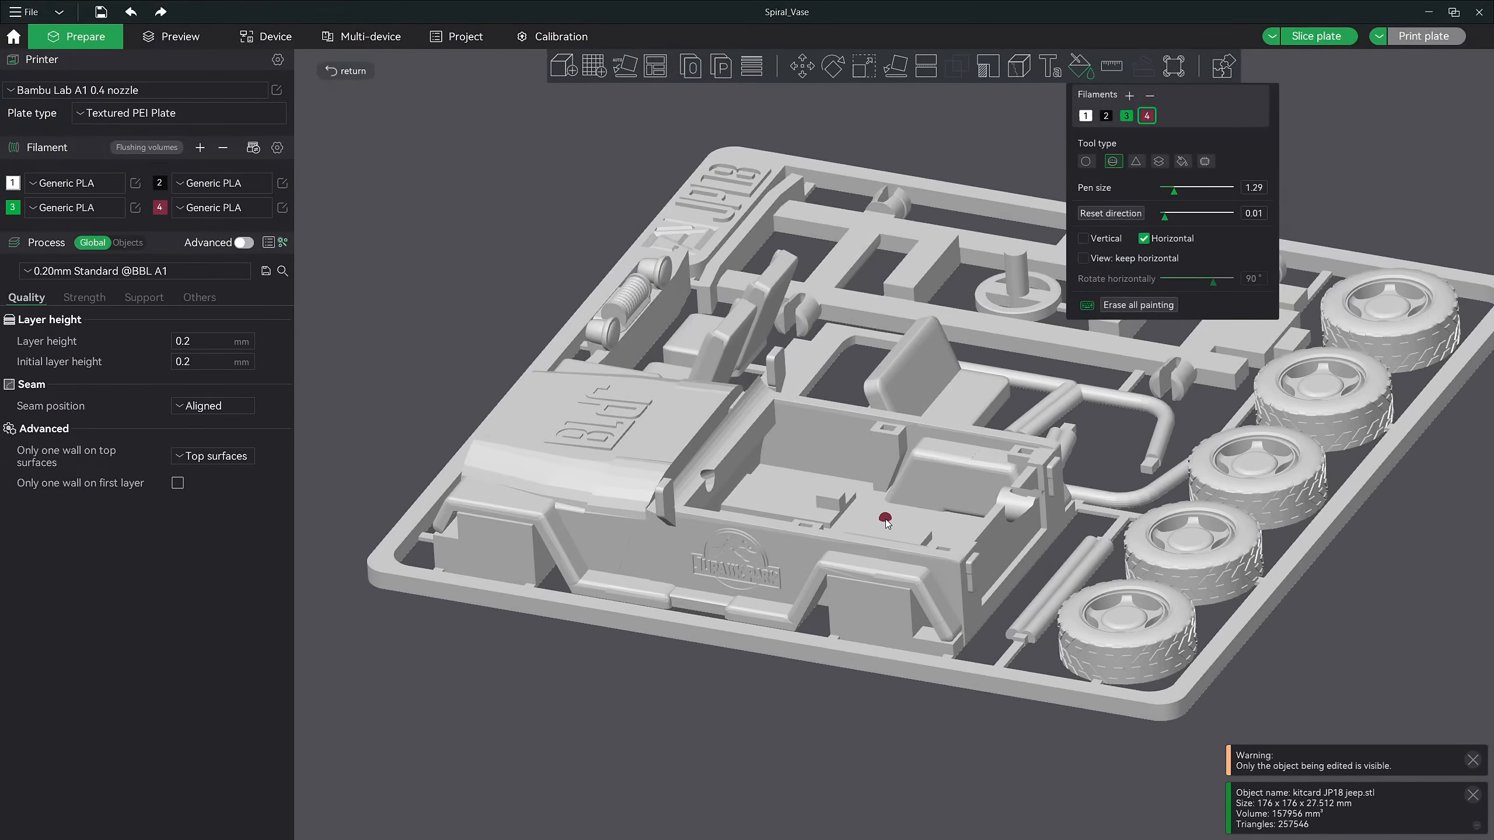
scroll(886, 520, "up", 6, "alt")
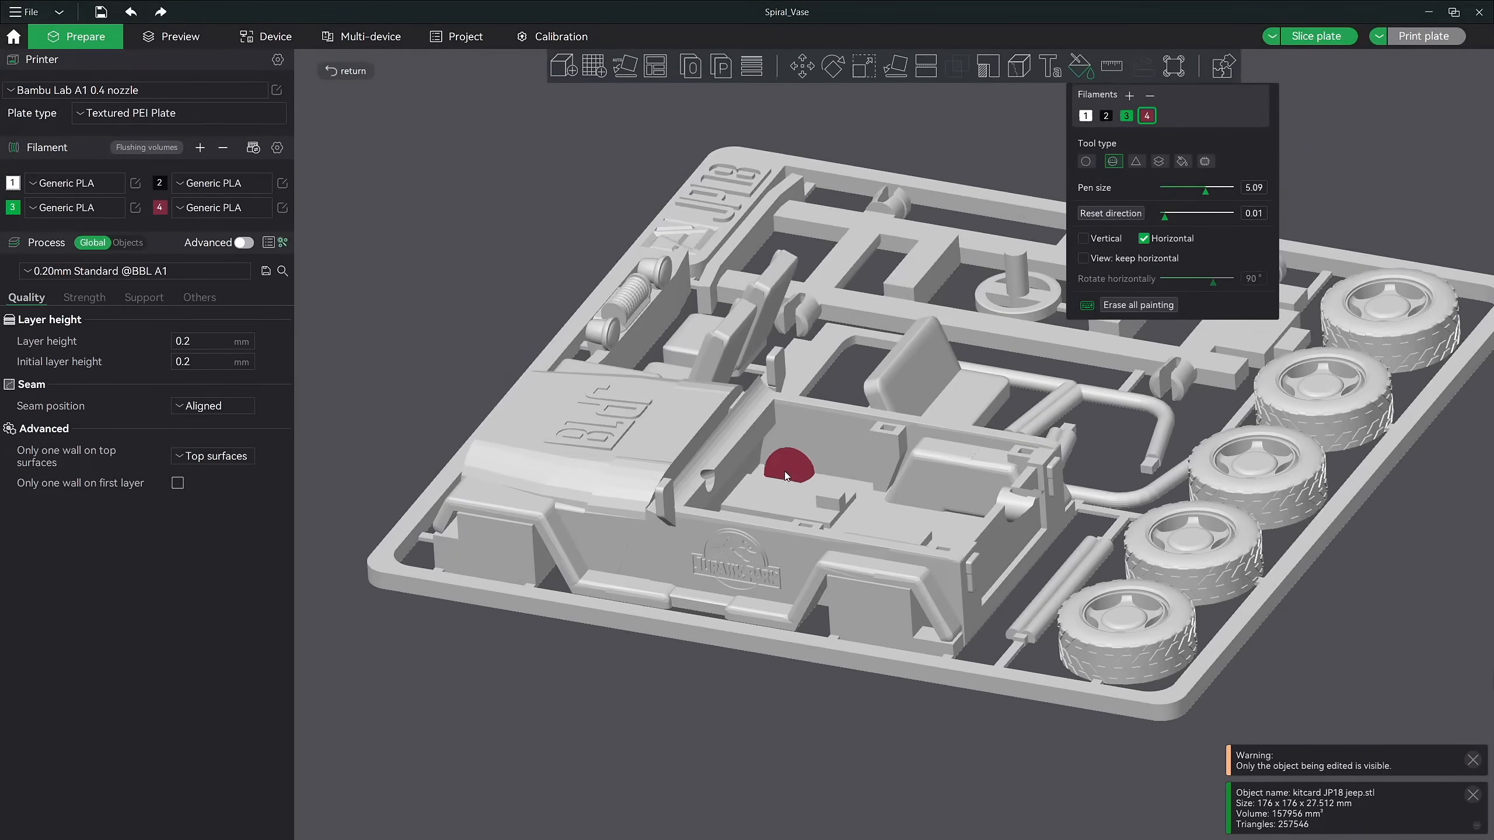
left_click(1142, 164)
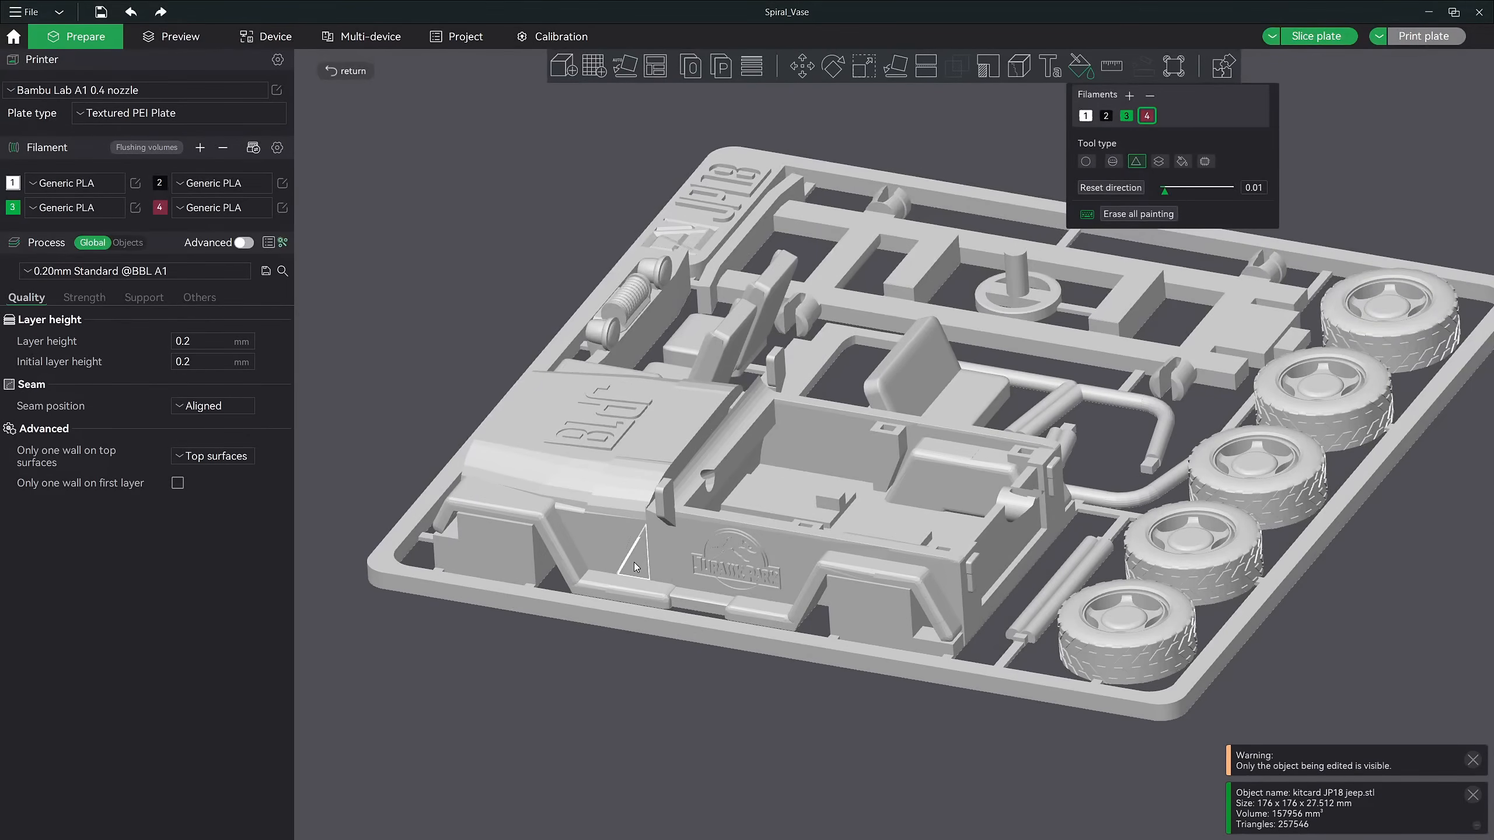
Paint the jeep's side panel around the Jurassic Park logo with filament 2, one triangle at a time
left_click(1105, 117)
left_click(675, 559)
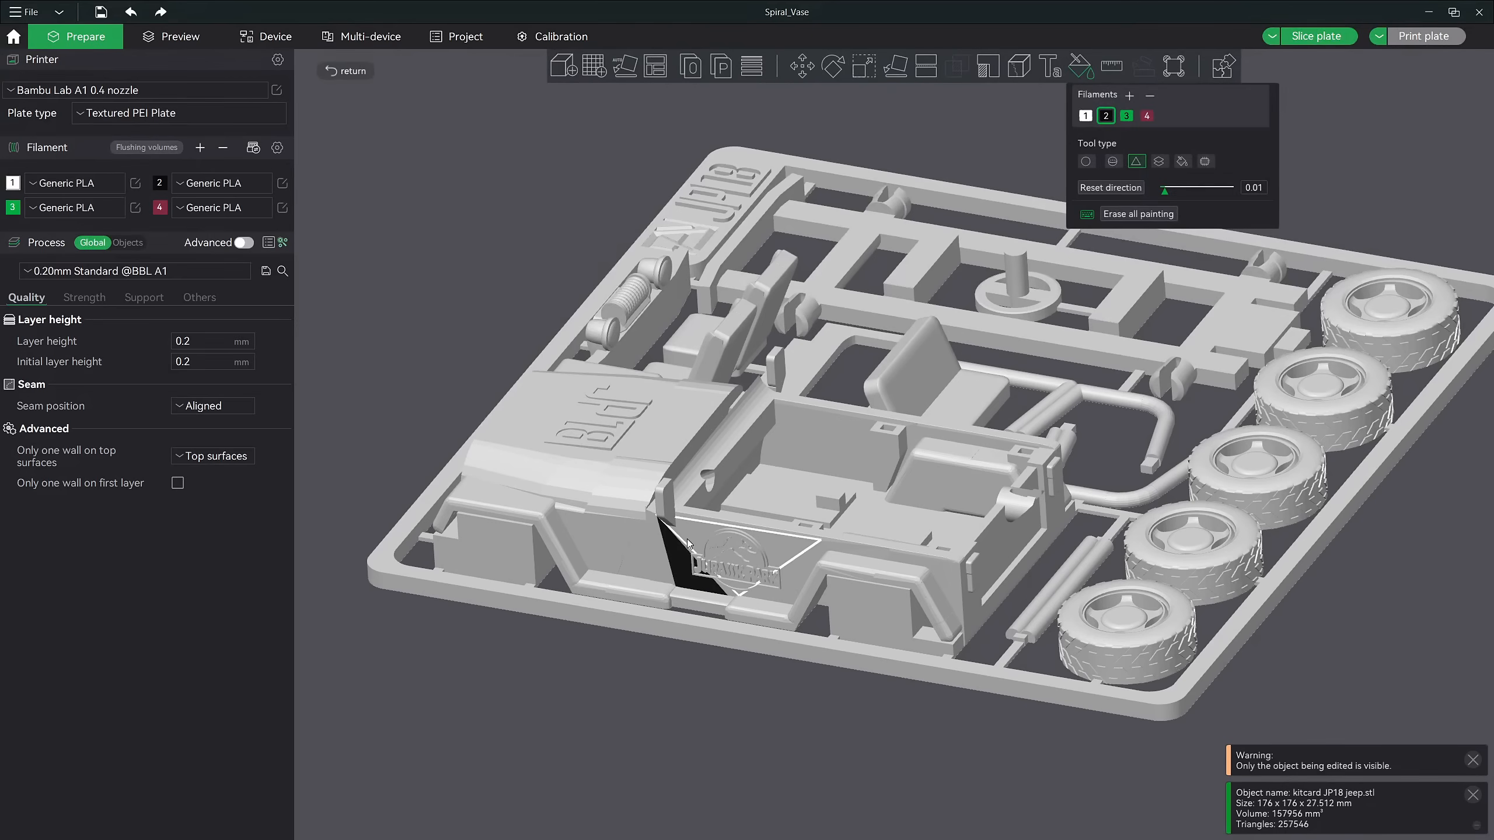
left_click(708, 544)
left_click(740, 594)
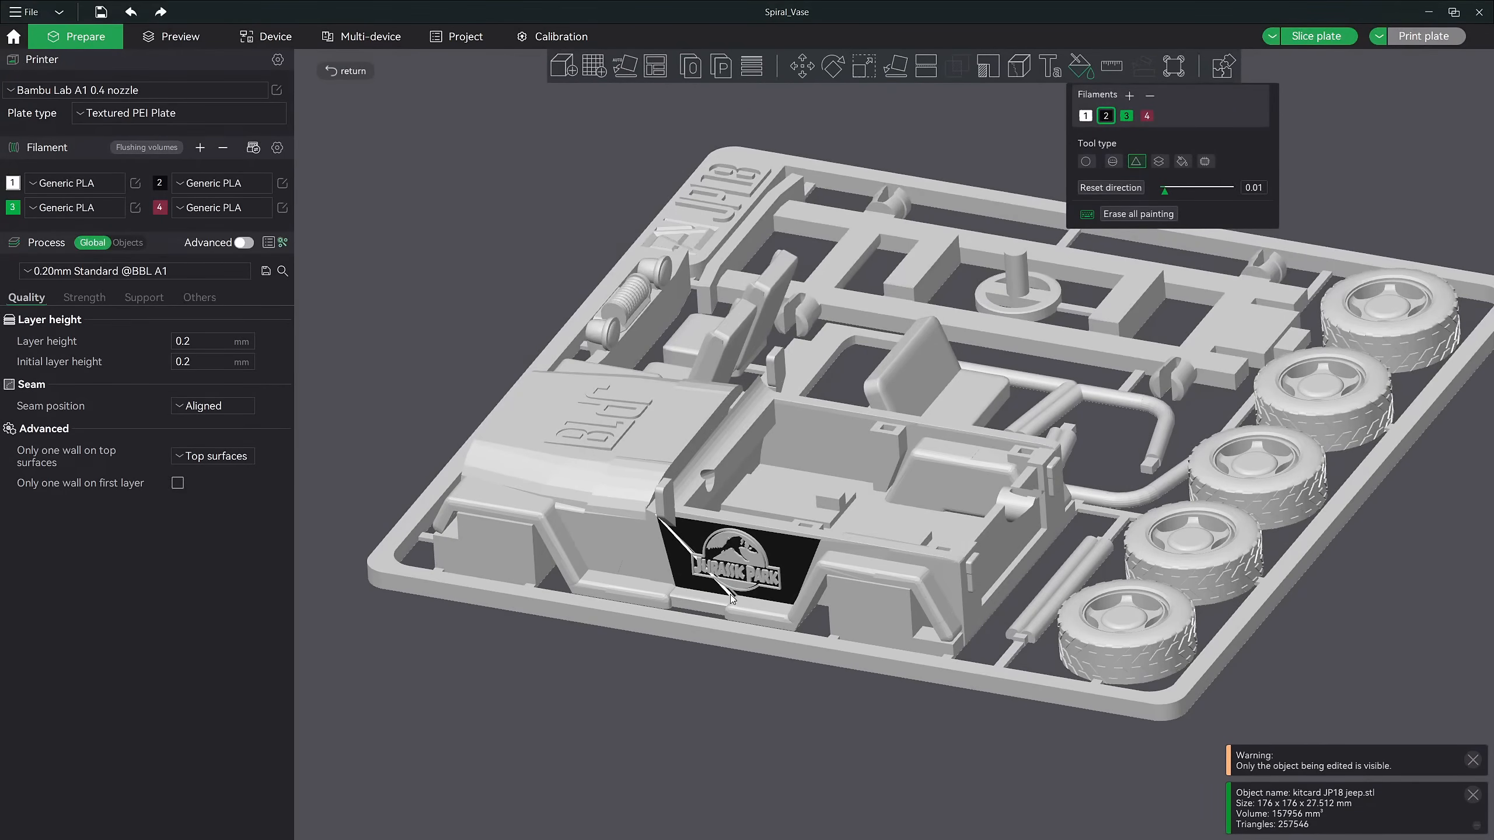
Use the Fill tool with edge detection to erase the black side panel, and refill the area around the logo with filament 2
scroll(731, 596, "up", 5)
mouse_move(712, 648)
middle_mouse_down()
mouse_move(744, 559)
mouse_move(812, 465)
middle_mouse_up()
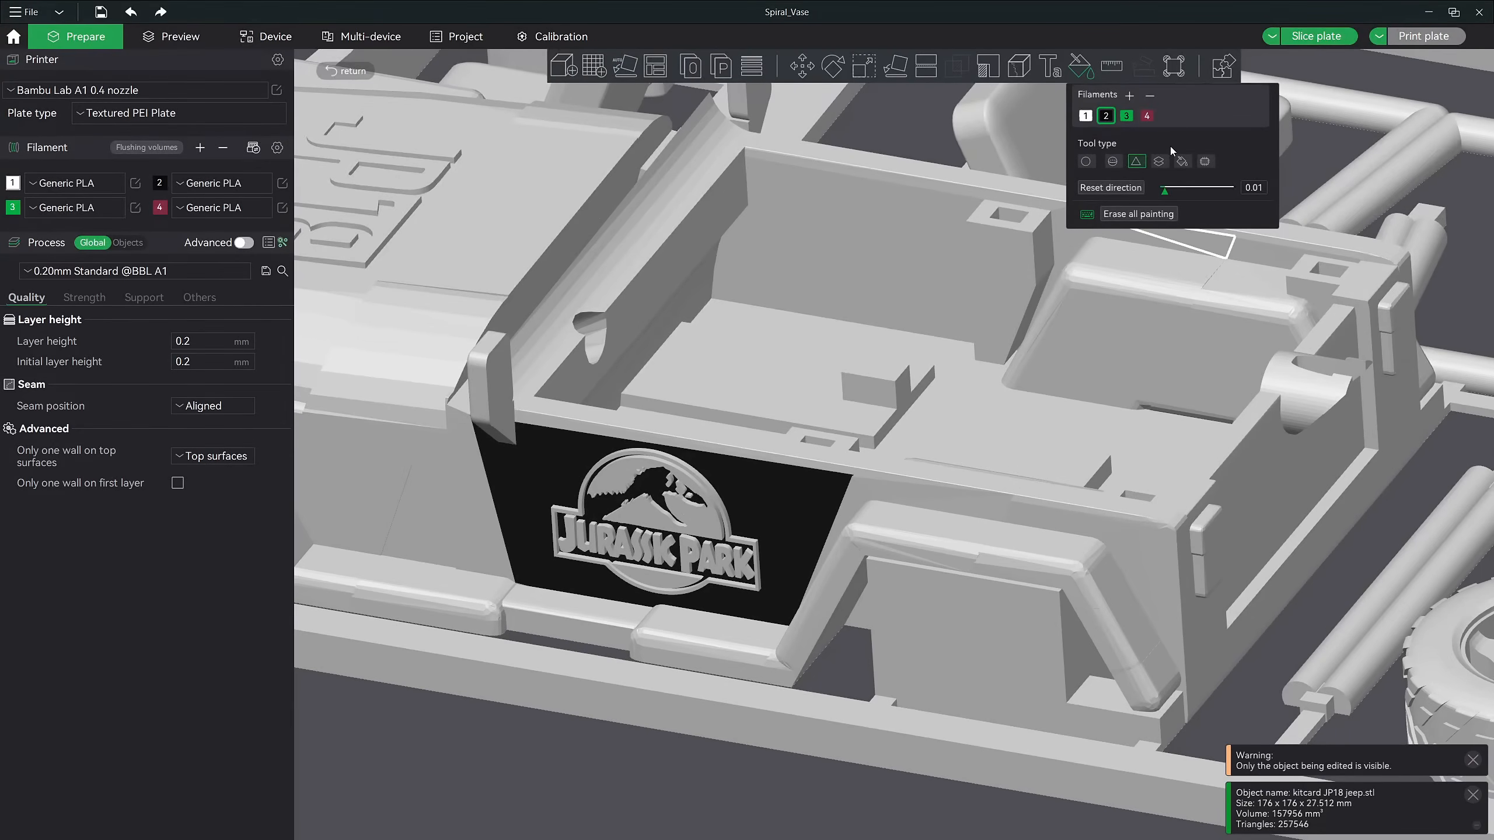
left_click(1184, 165)
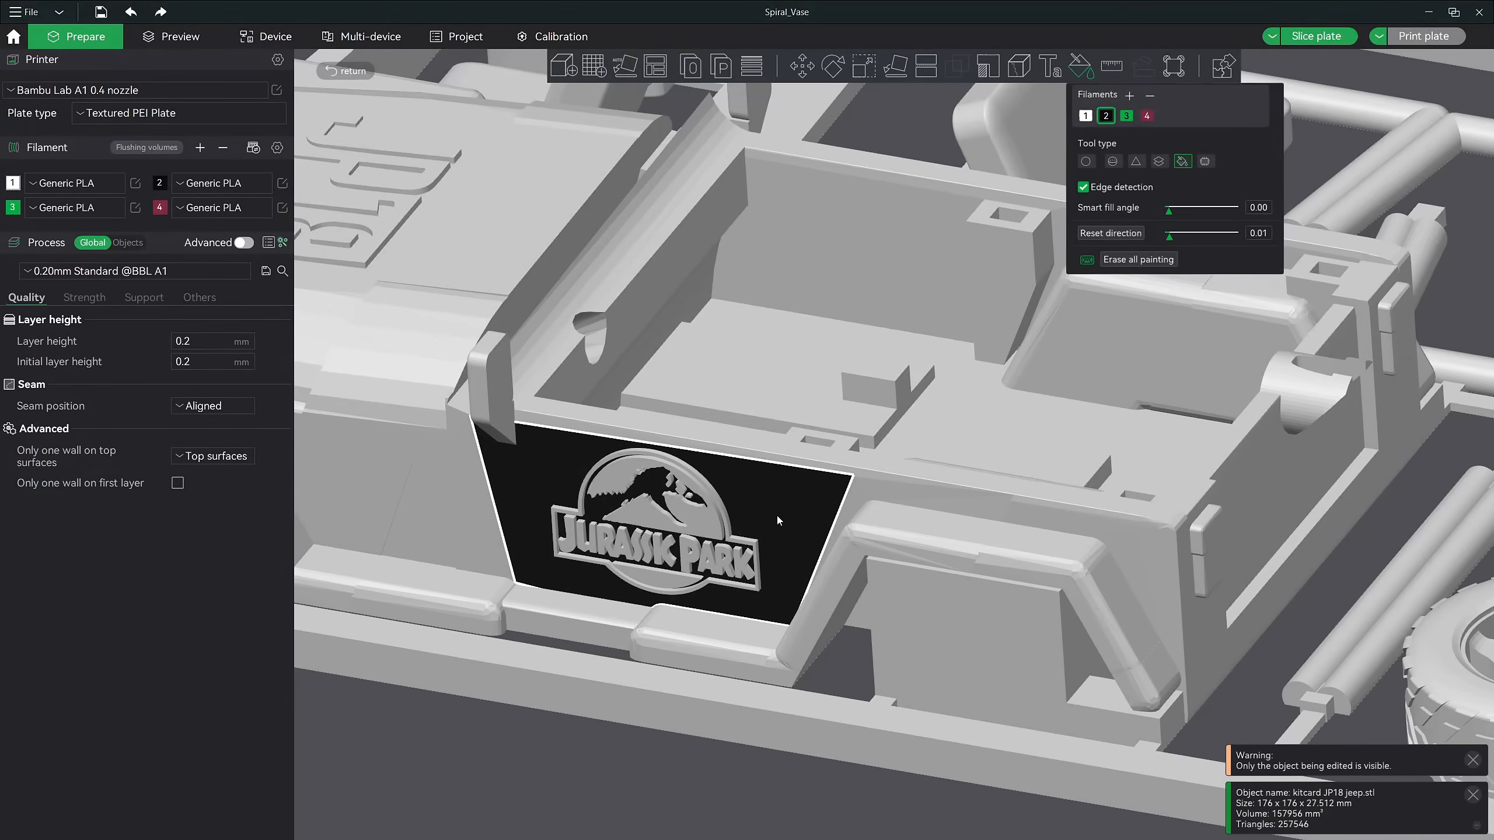
left_click(789, 529, "shift")
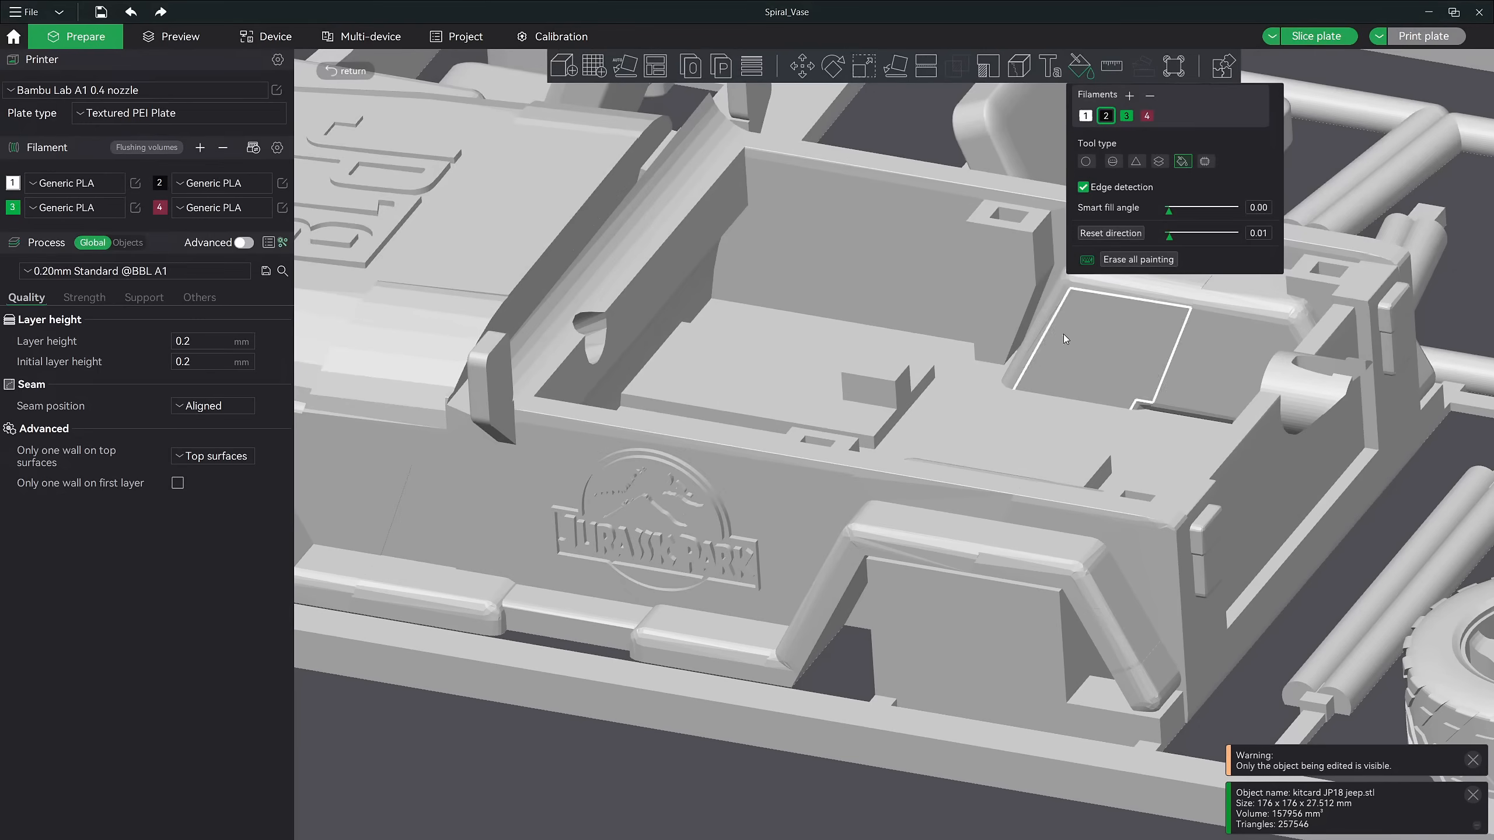
left_click(523, 500)
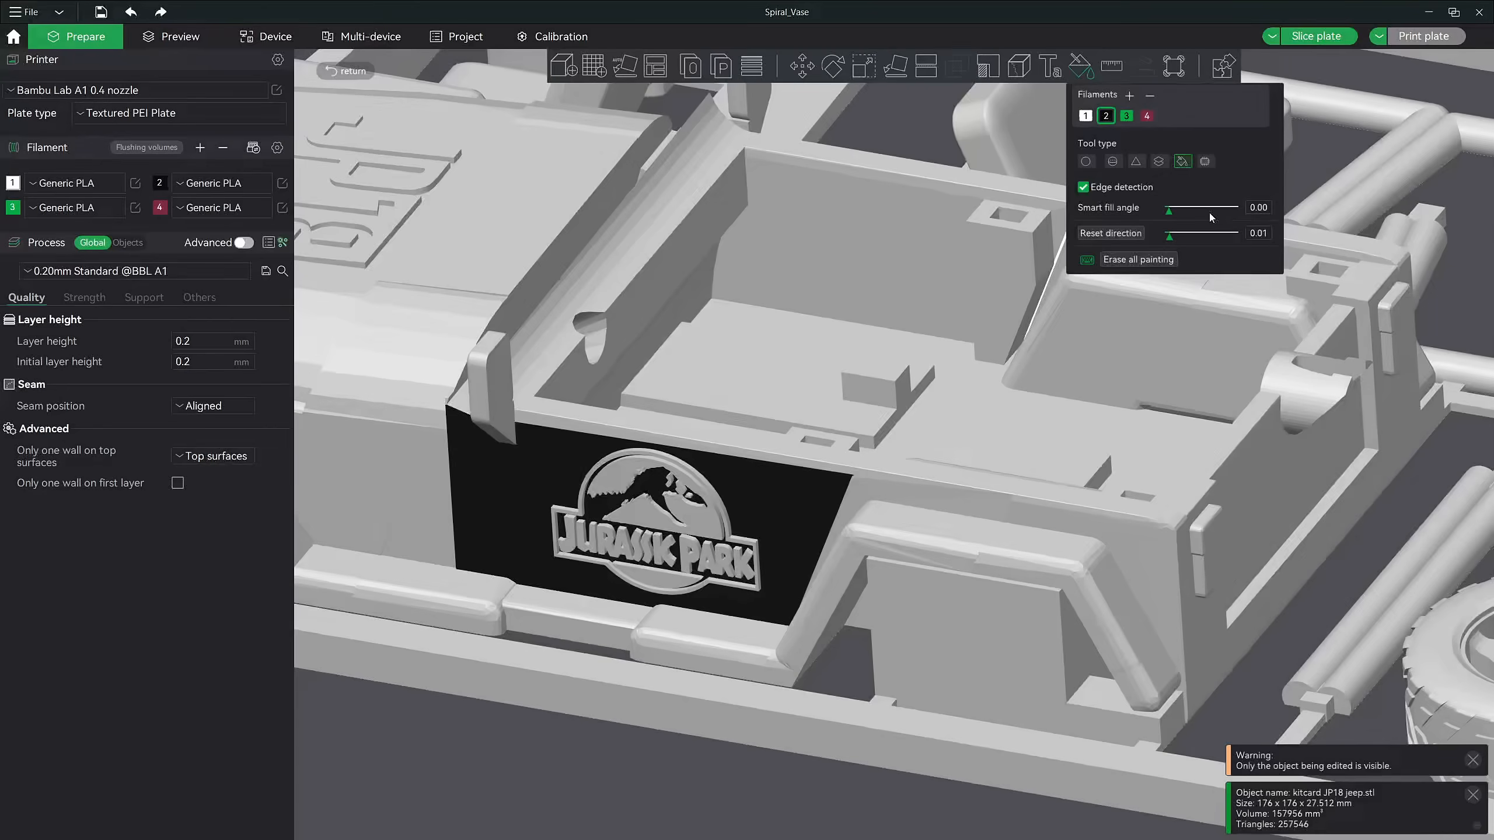
Set the smart fill angle to 57 and fill the jeep's side and adjoining cabin walls with filament 2
mouse_move(1170, 212)
left_mouse_down()
mouse_move(1190, 215)
mouse_move(1174, 228)
left_mouse_up()
scroll(990, 432, "up", 9, "ctrl")
scroll(990, 433, "up", 10, "ctrl")
scroll(990, 432, "down", 4, "ctrl")
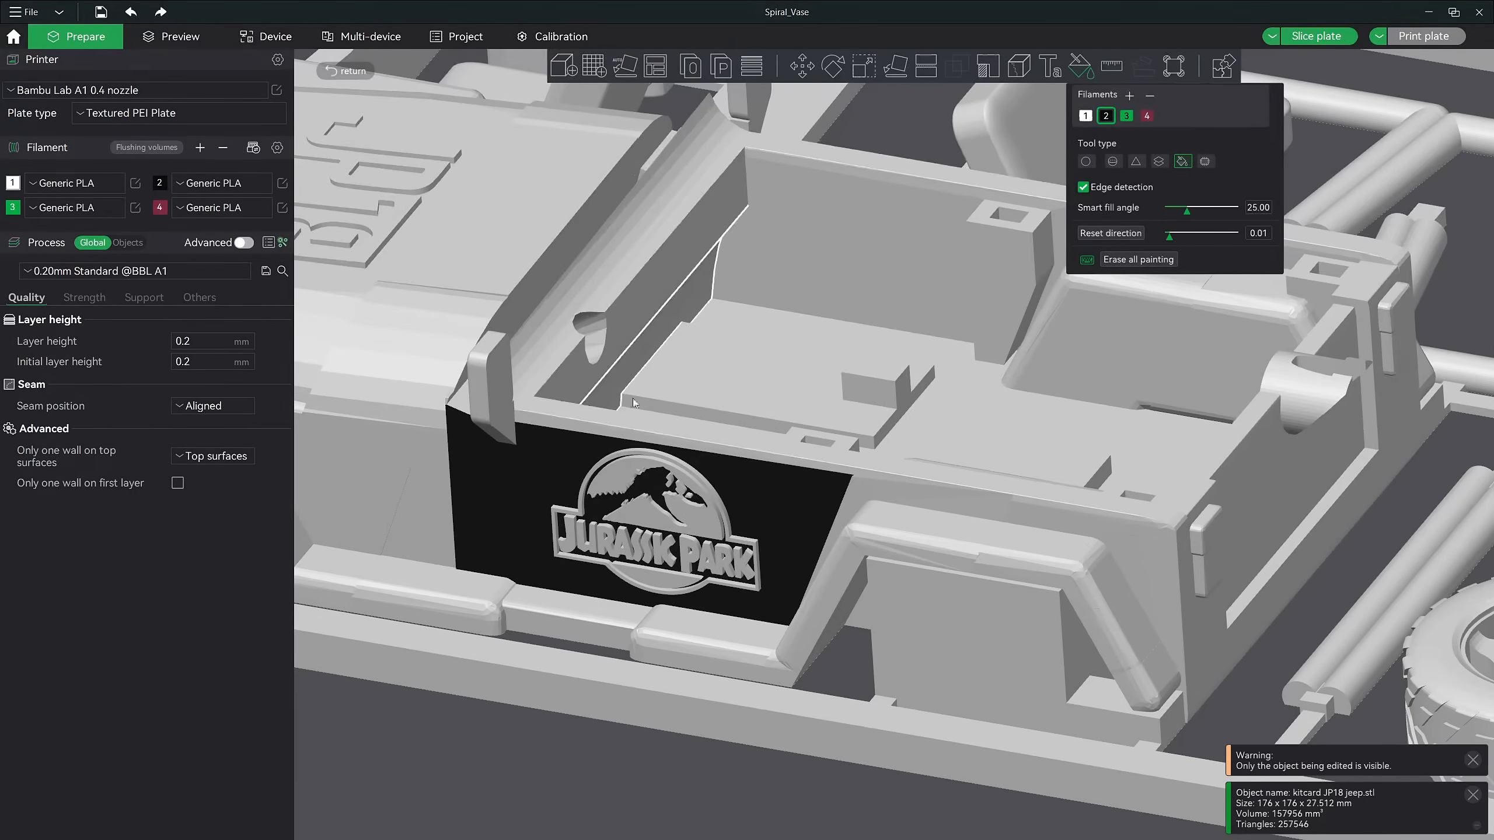
type("57")
key("Return")
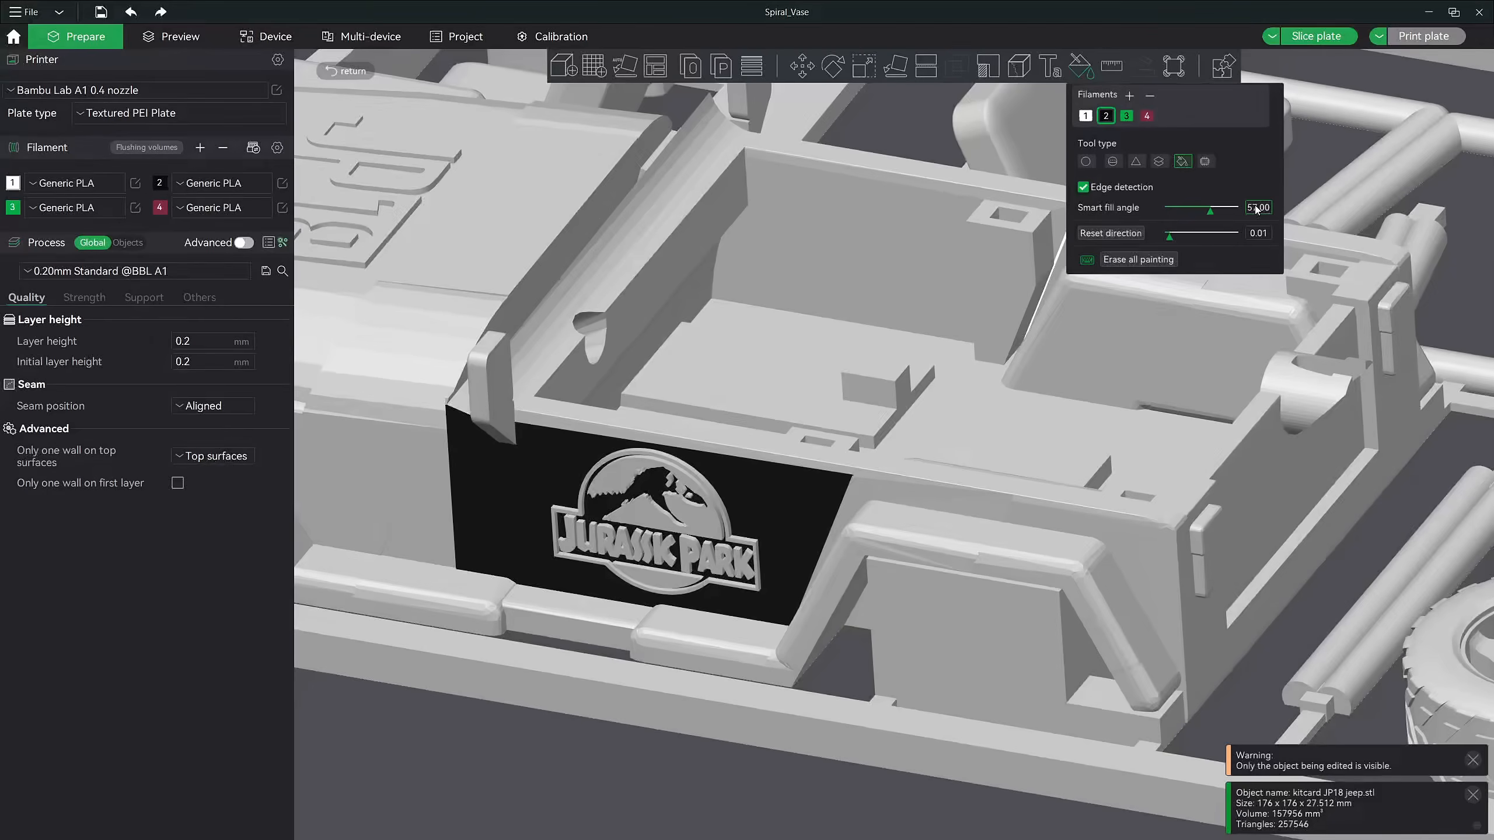
left_click(544, 420)
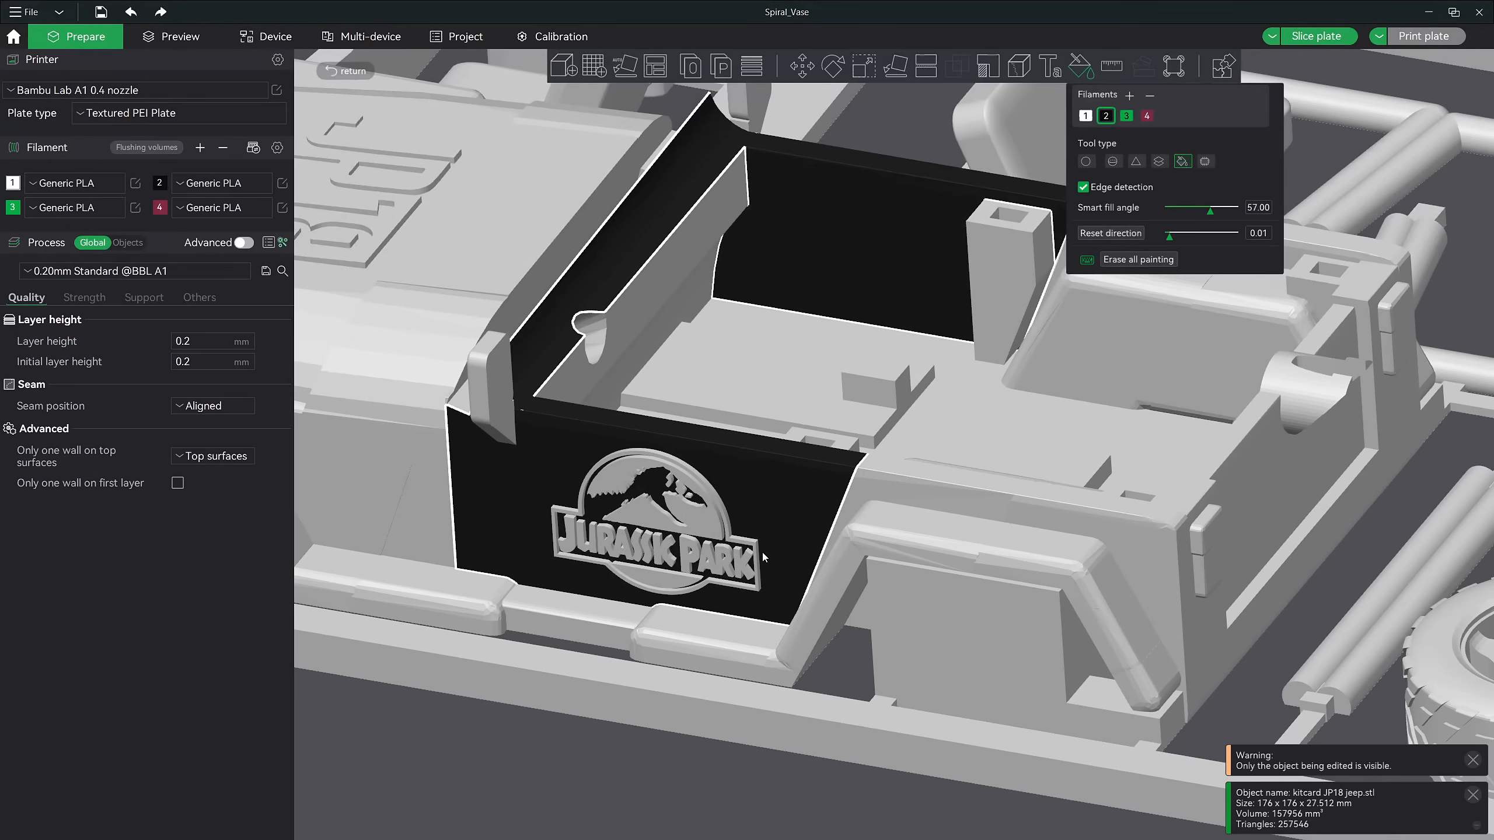
middle_click_drag(808, 511, 787, 520)
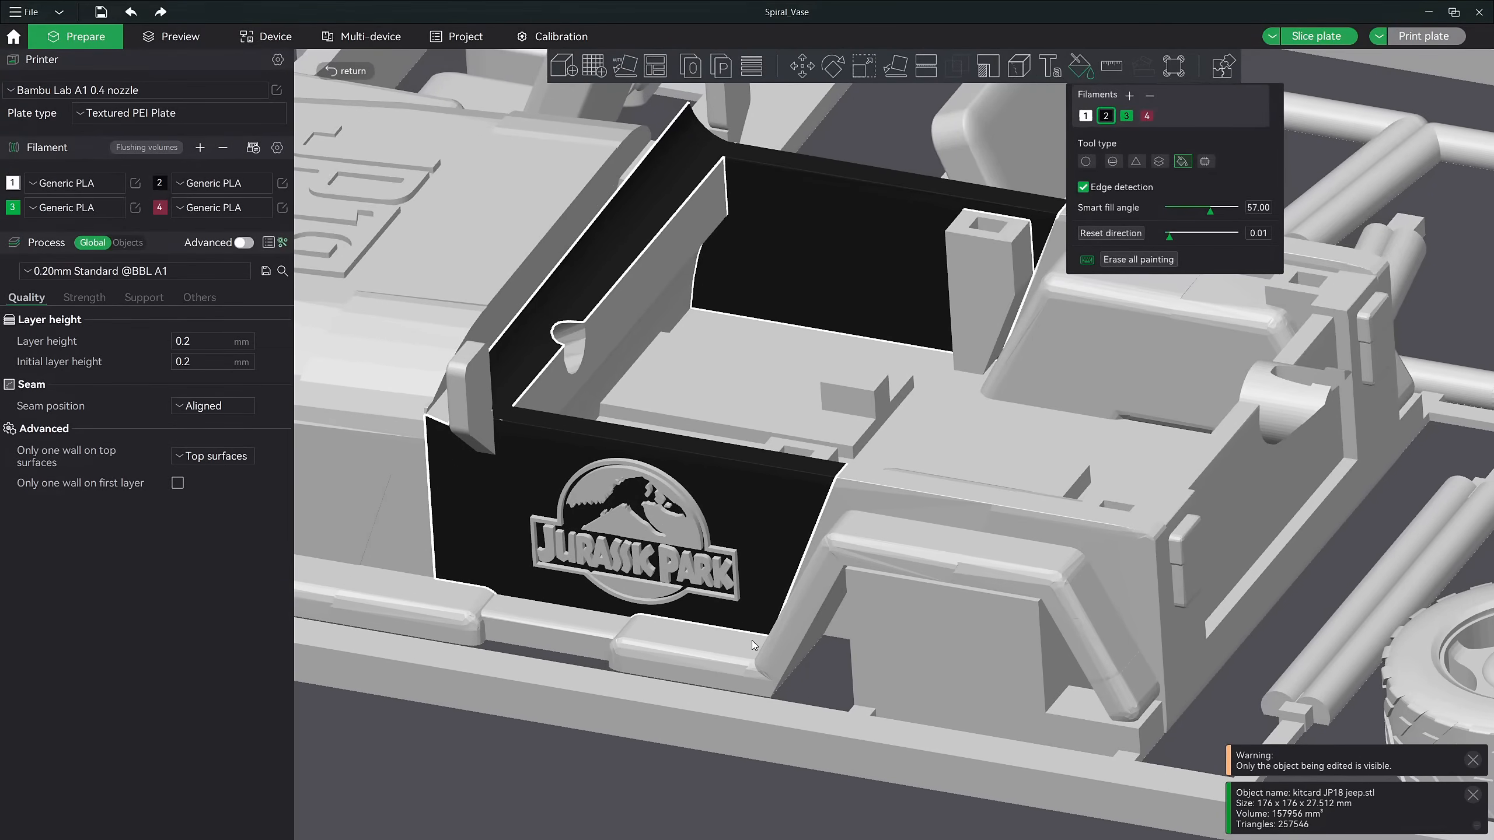
mouse_move(705, 758)
left_mouse_down()
mouse_move(649, 783)
mouse_move(690, 766)
left_mouse_up()
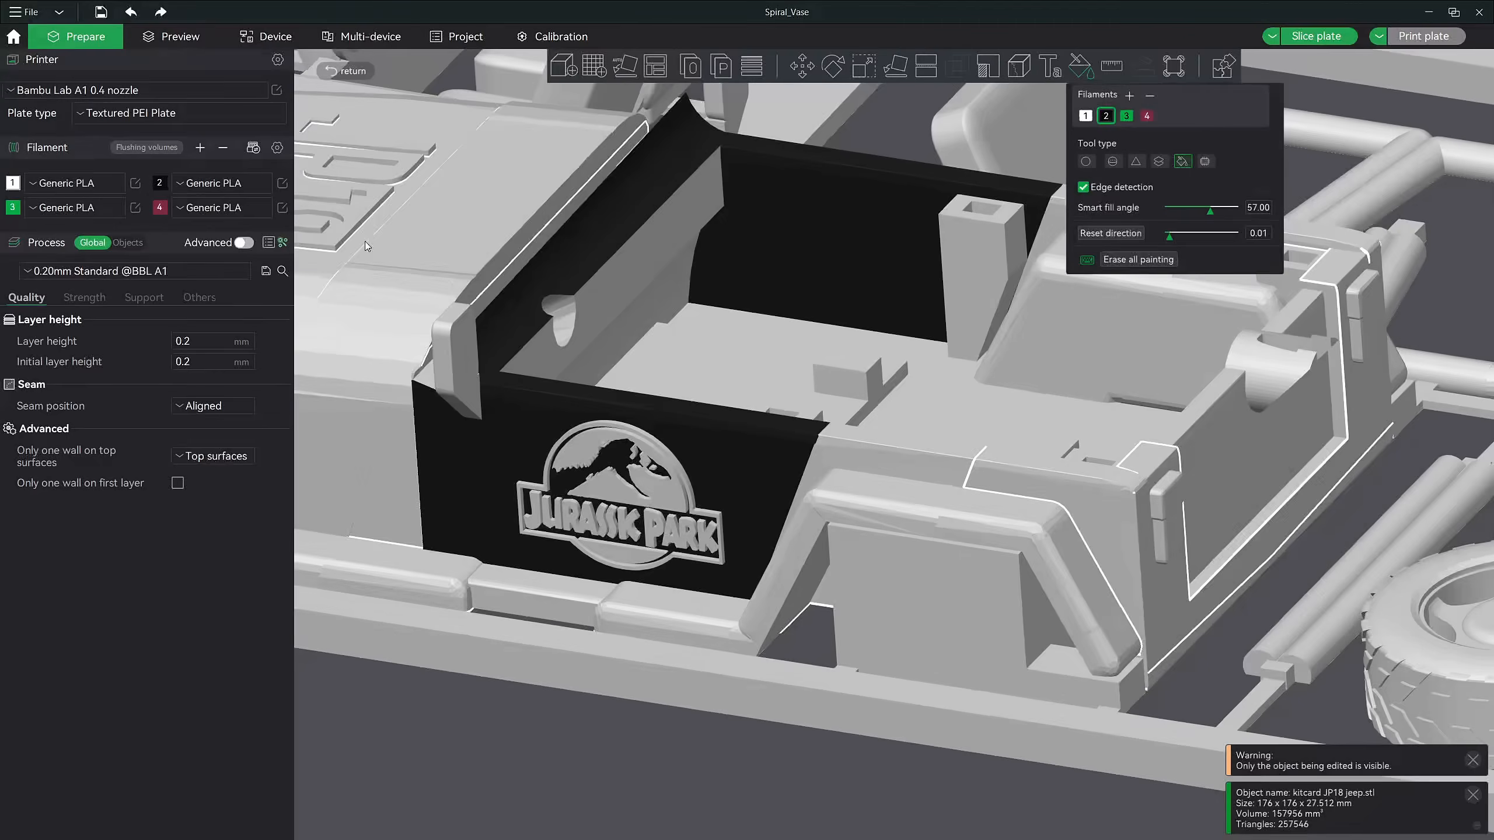
Turn off edge detection and fill the jeep's hood and the rest of the connected body with filament 2
middle_click_drag(425, 215, 745, 372)
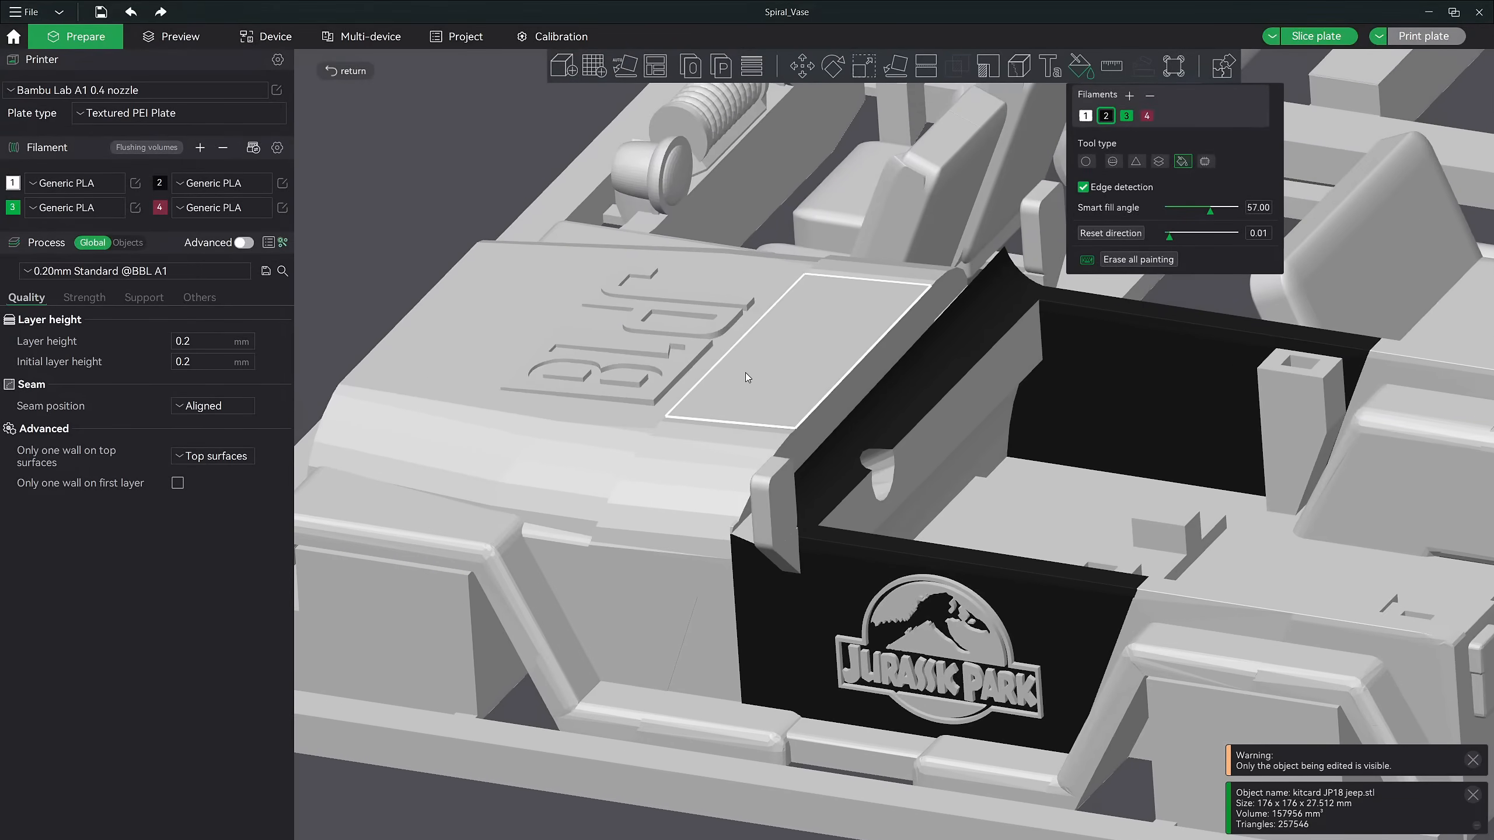
left_click(1082, 187)
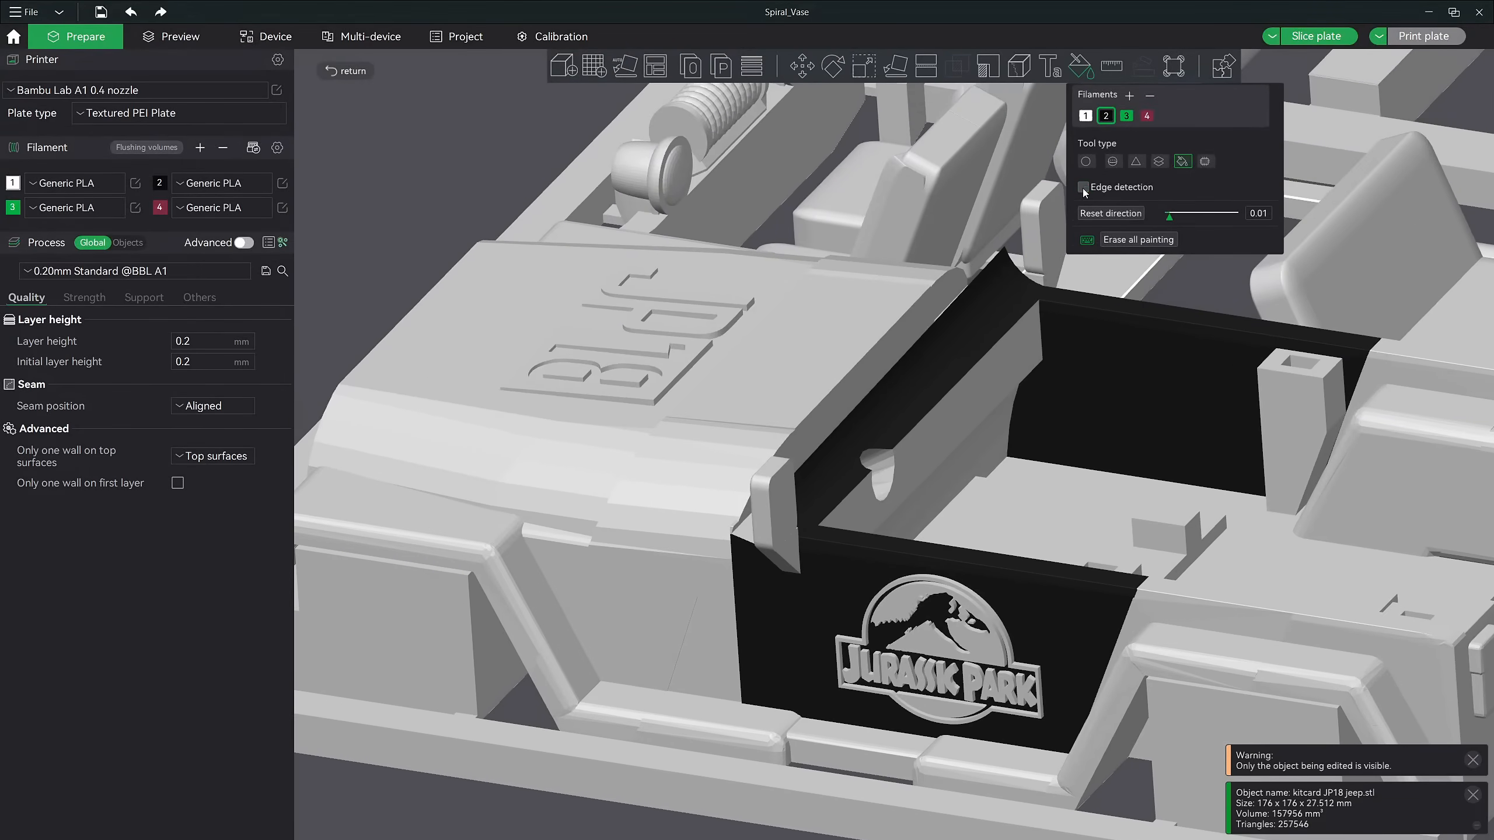
left_click(742, 440)
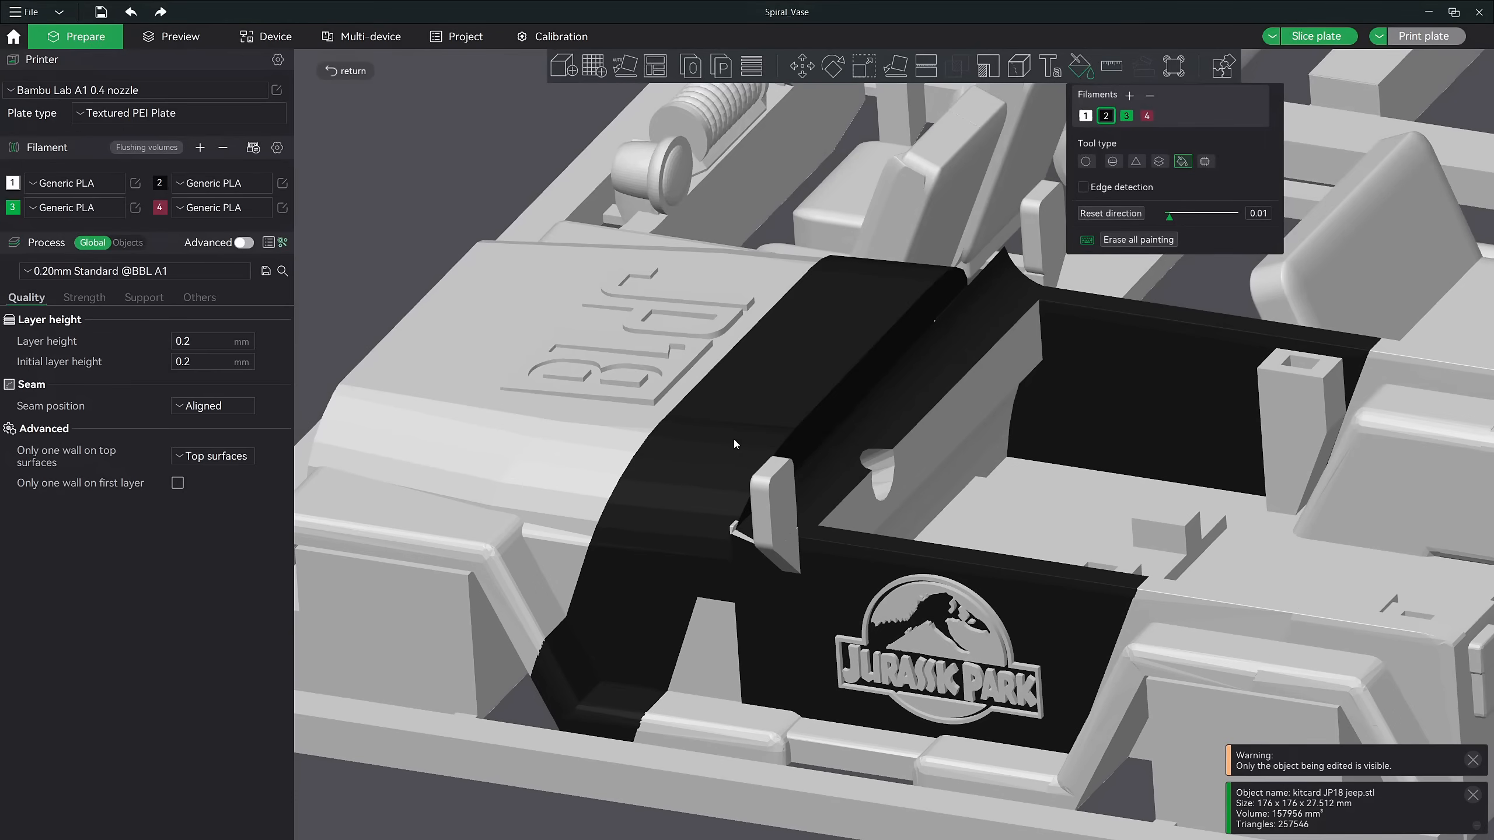
left_click(431, 369)
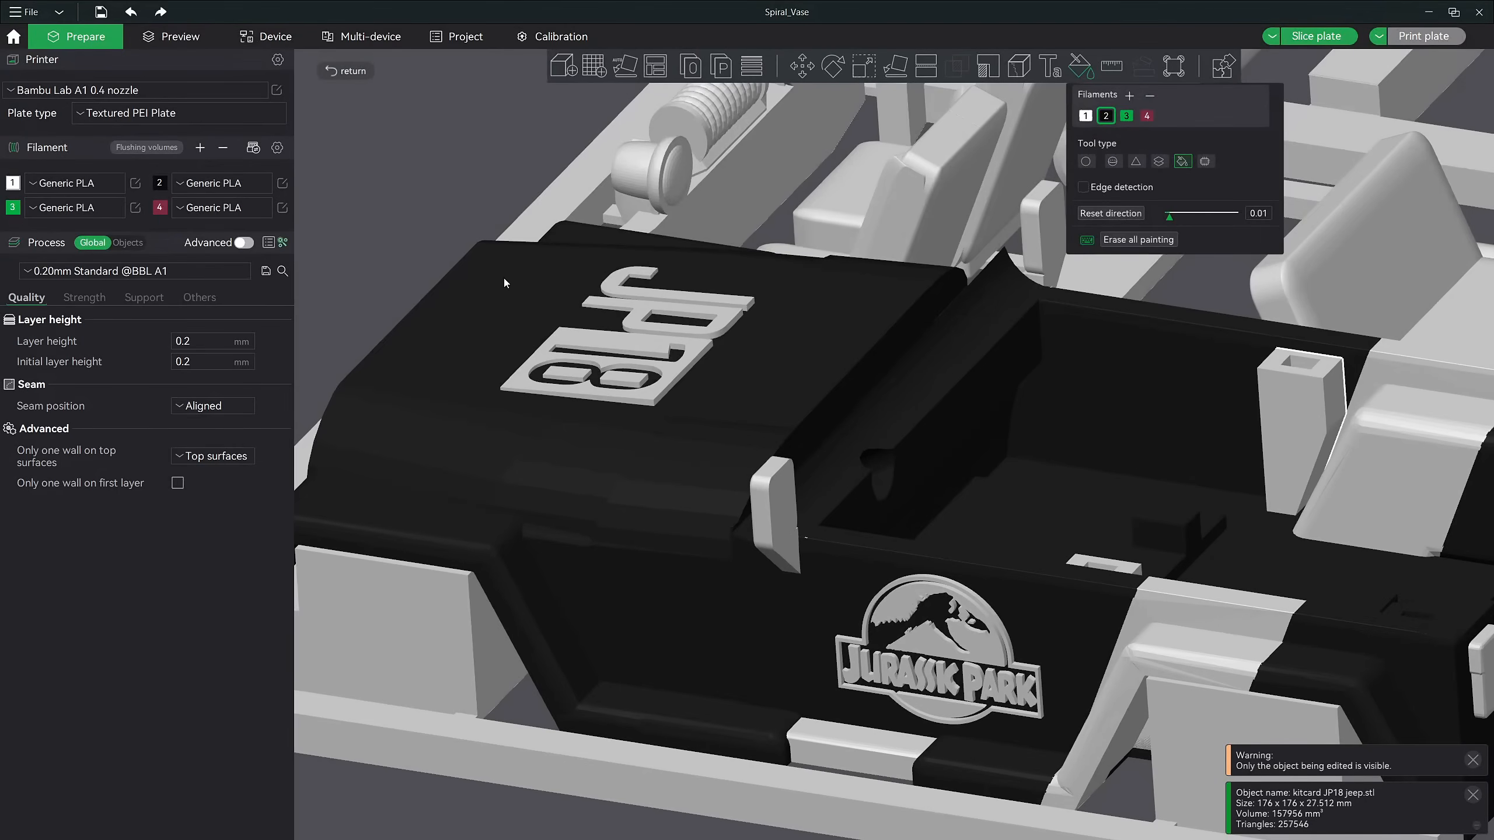
Fill the raised JP18 lettering on the jeep's hood with filament 3
left_click(1127, 118)
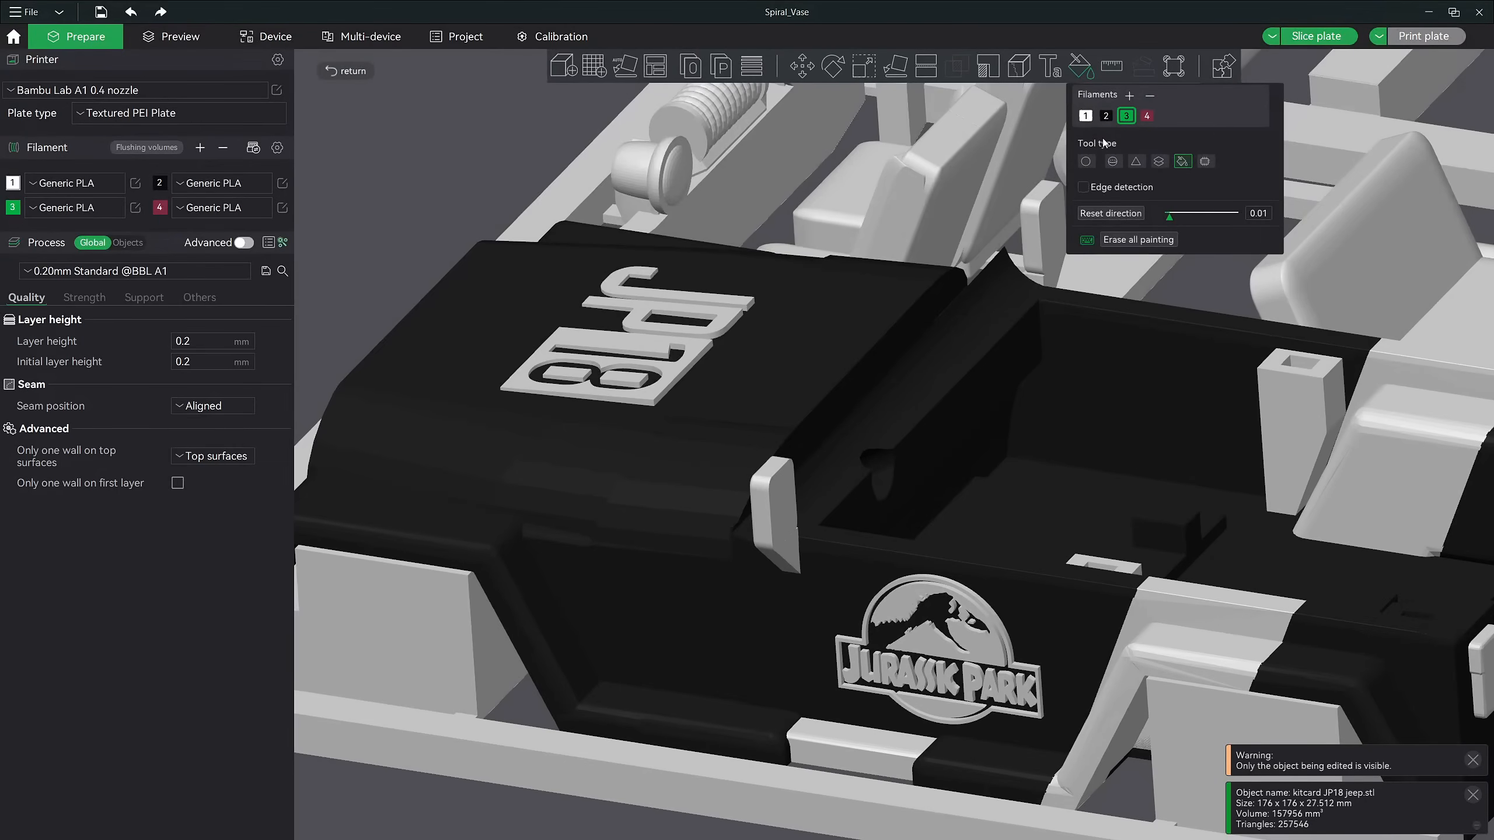
left_click(573, 337)
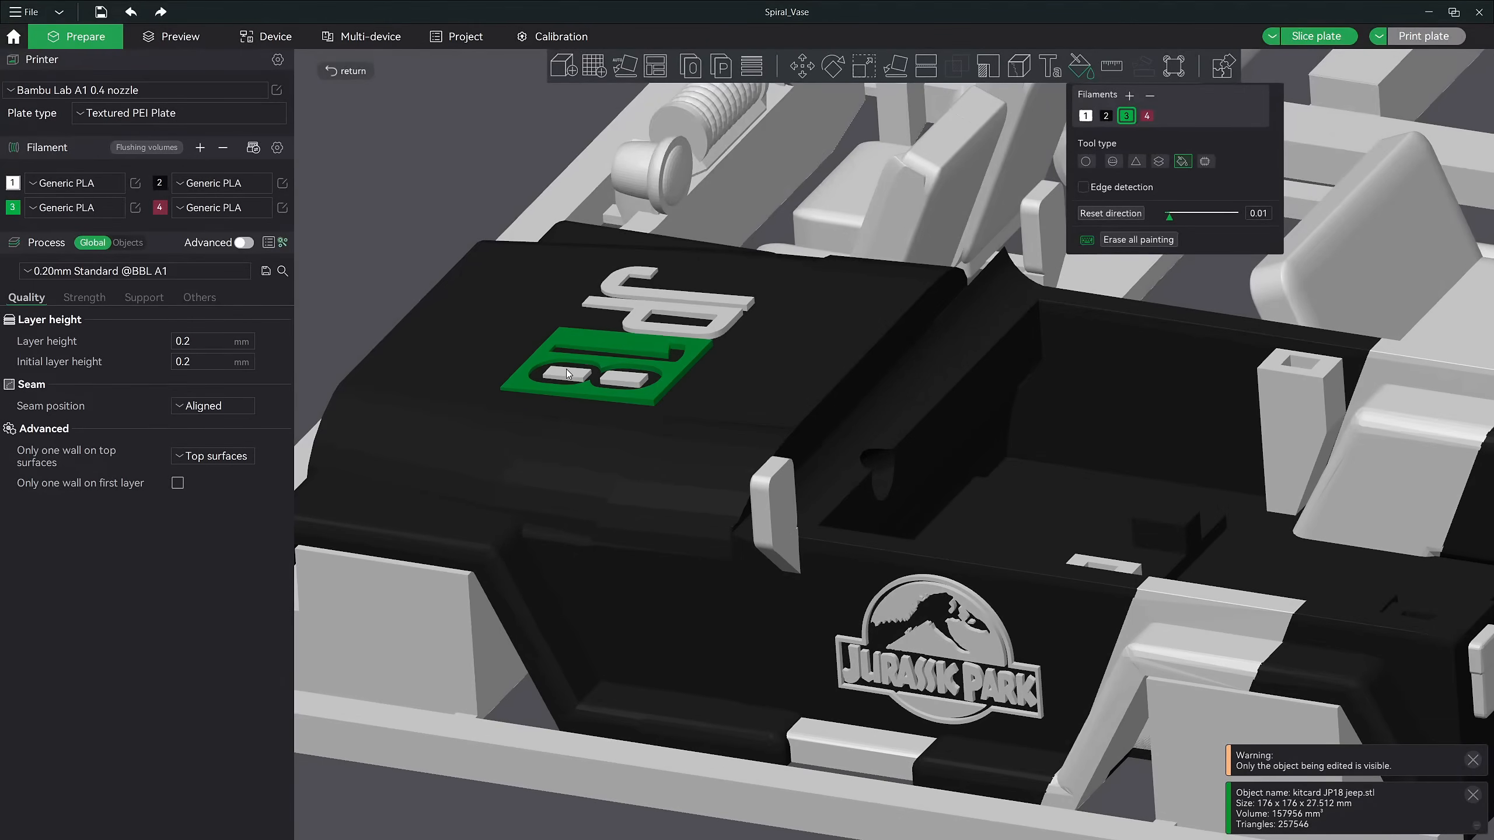
left_click(611, 380)
left_click(637, 321)
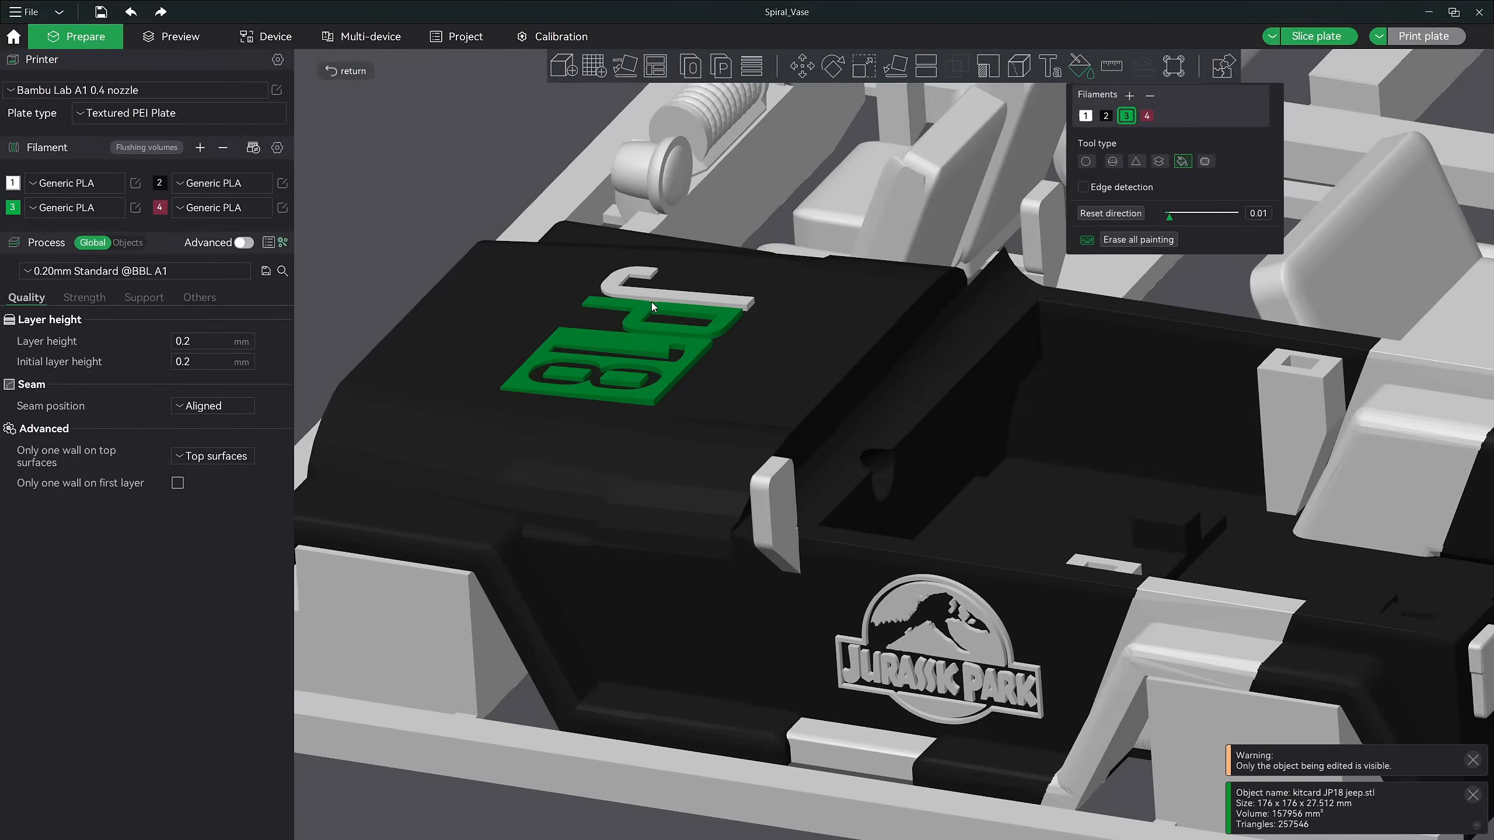
left_click(651, 294)
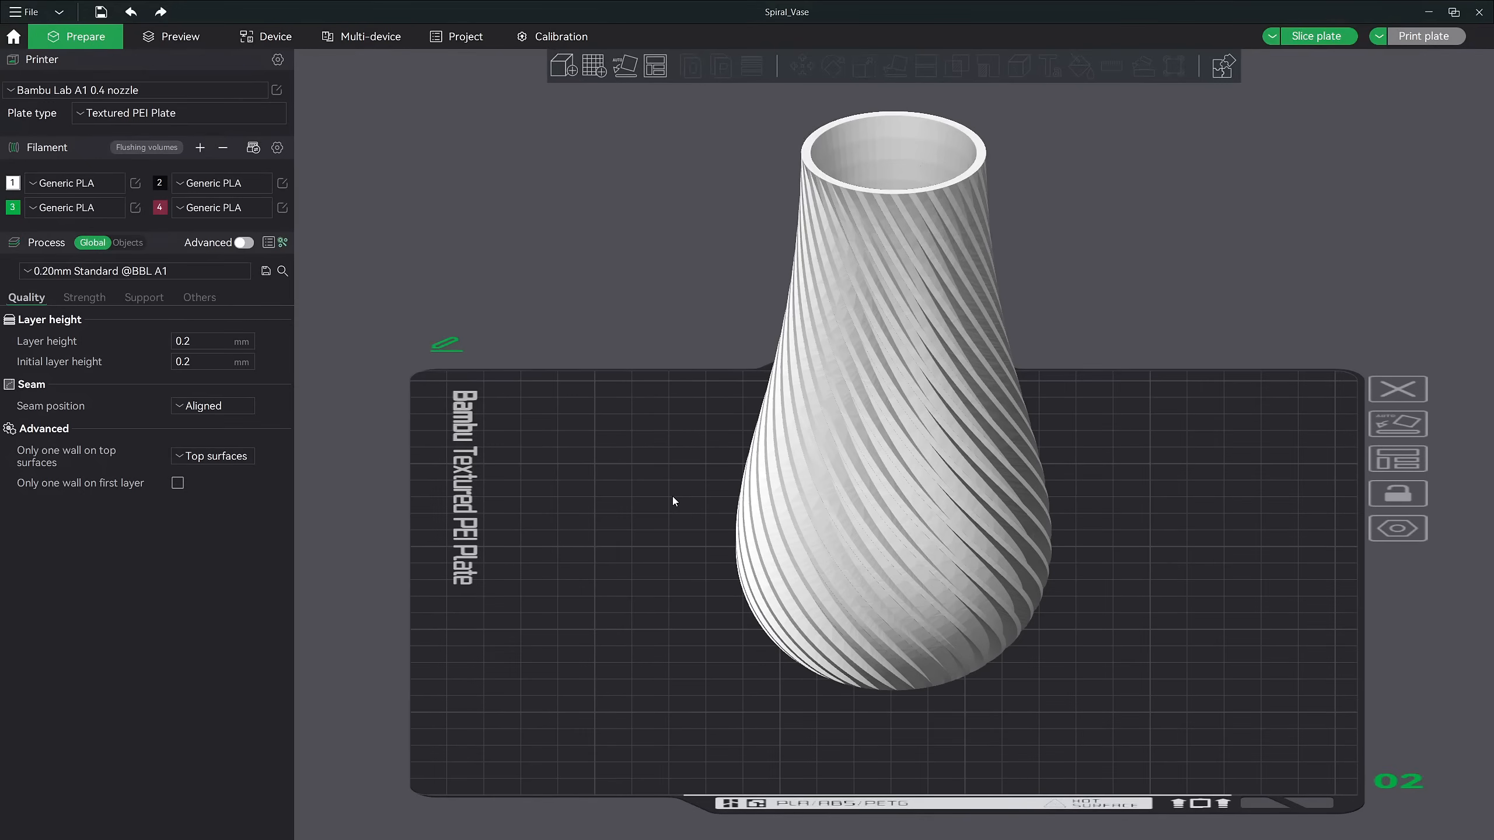
Start color painting on the vase and paint a band around its lower body with filament 2 at height range 6.45
left_click(892, 413)
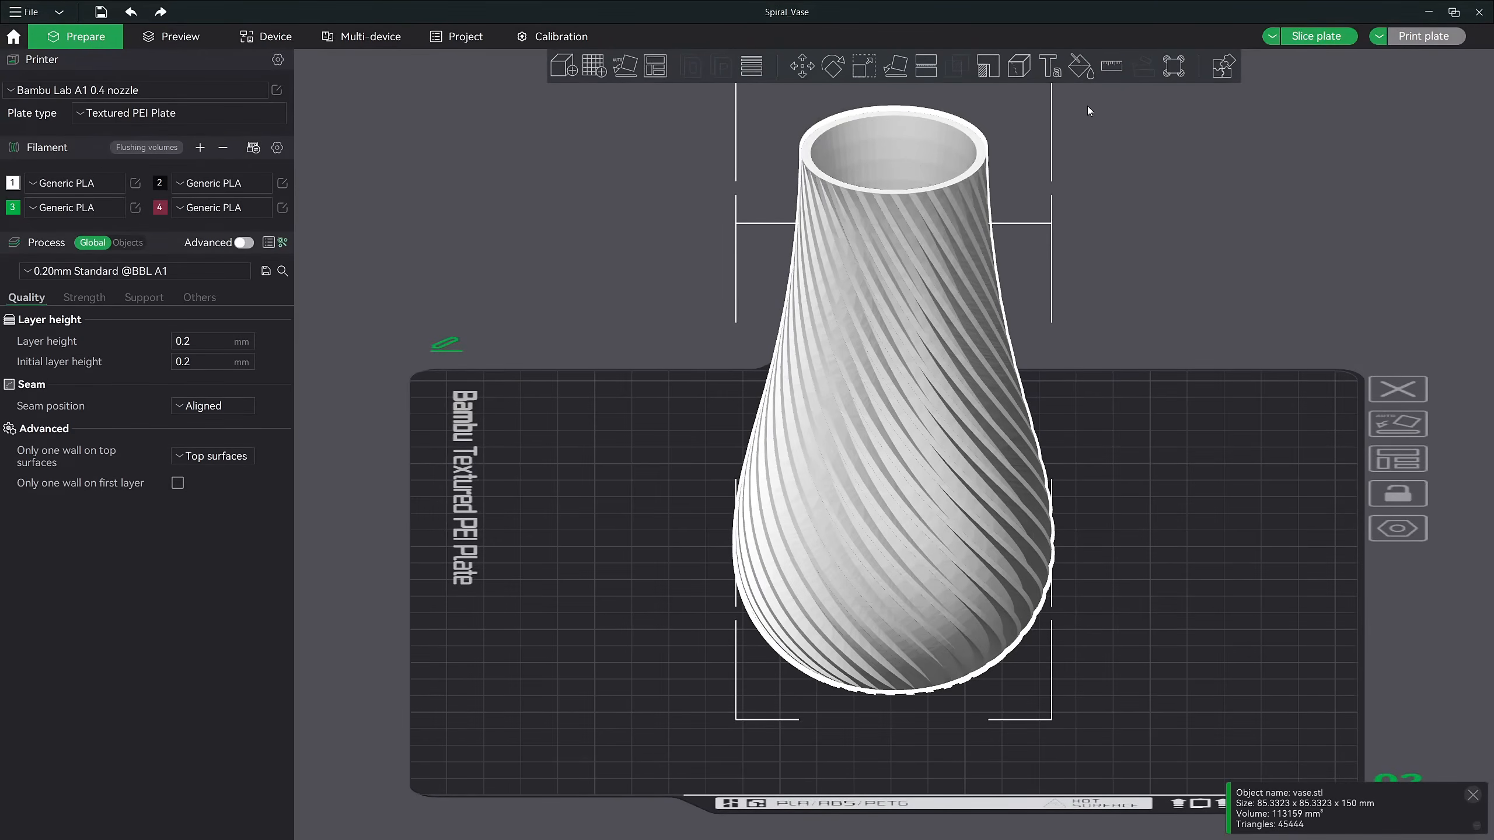
left_click(1082, 70)
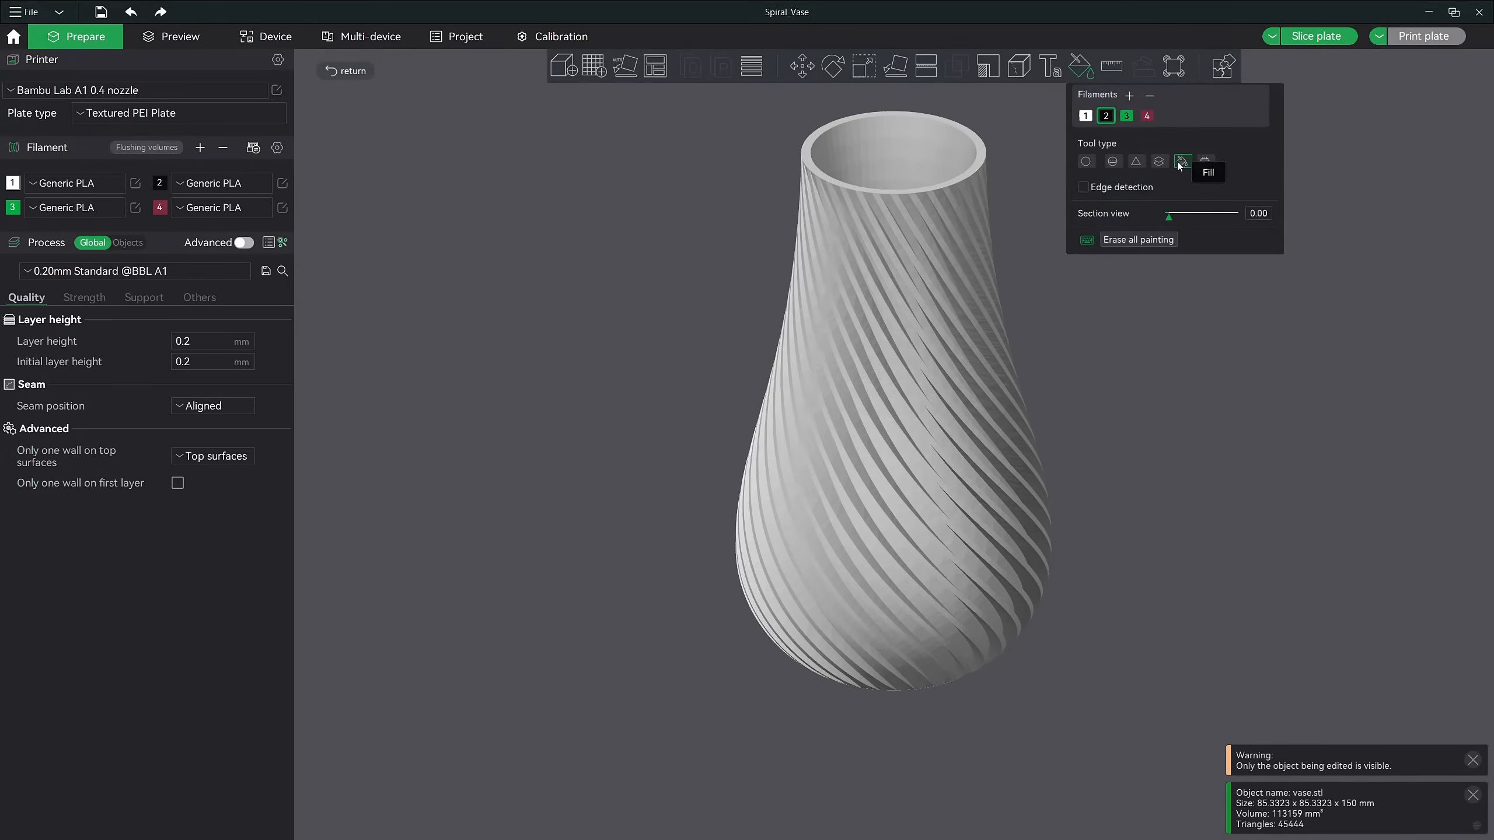
left_click(1159, 162)
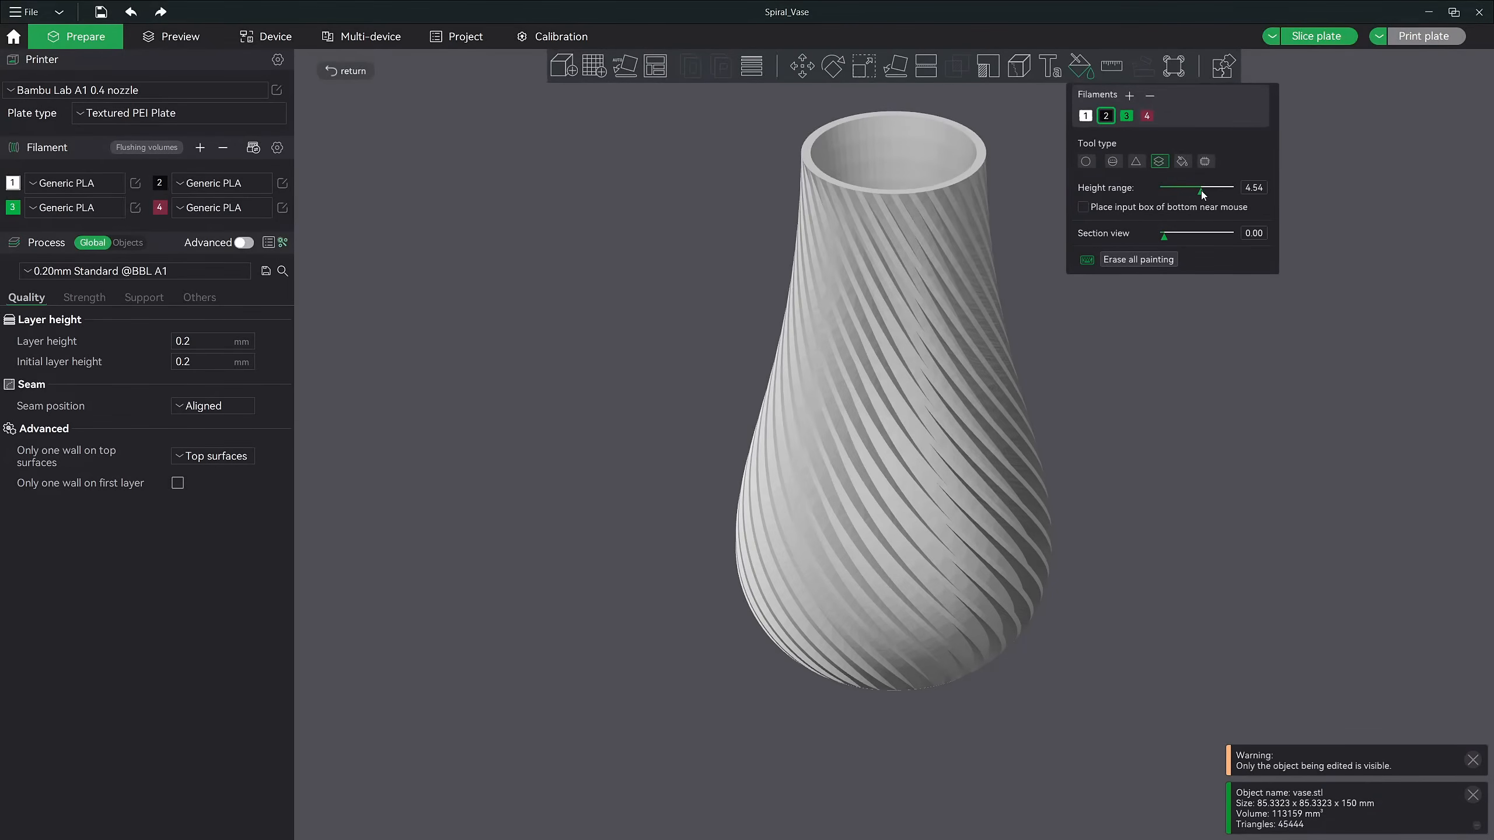
scroll(932, 450, "up", 4)
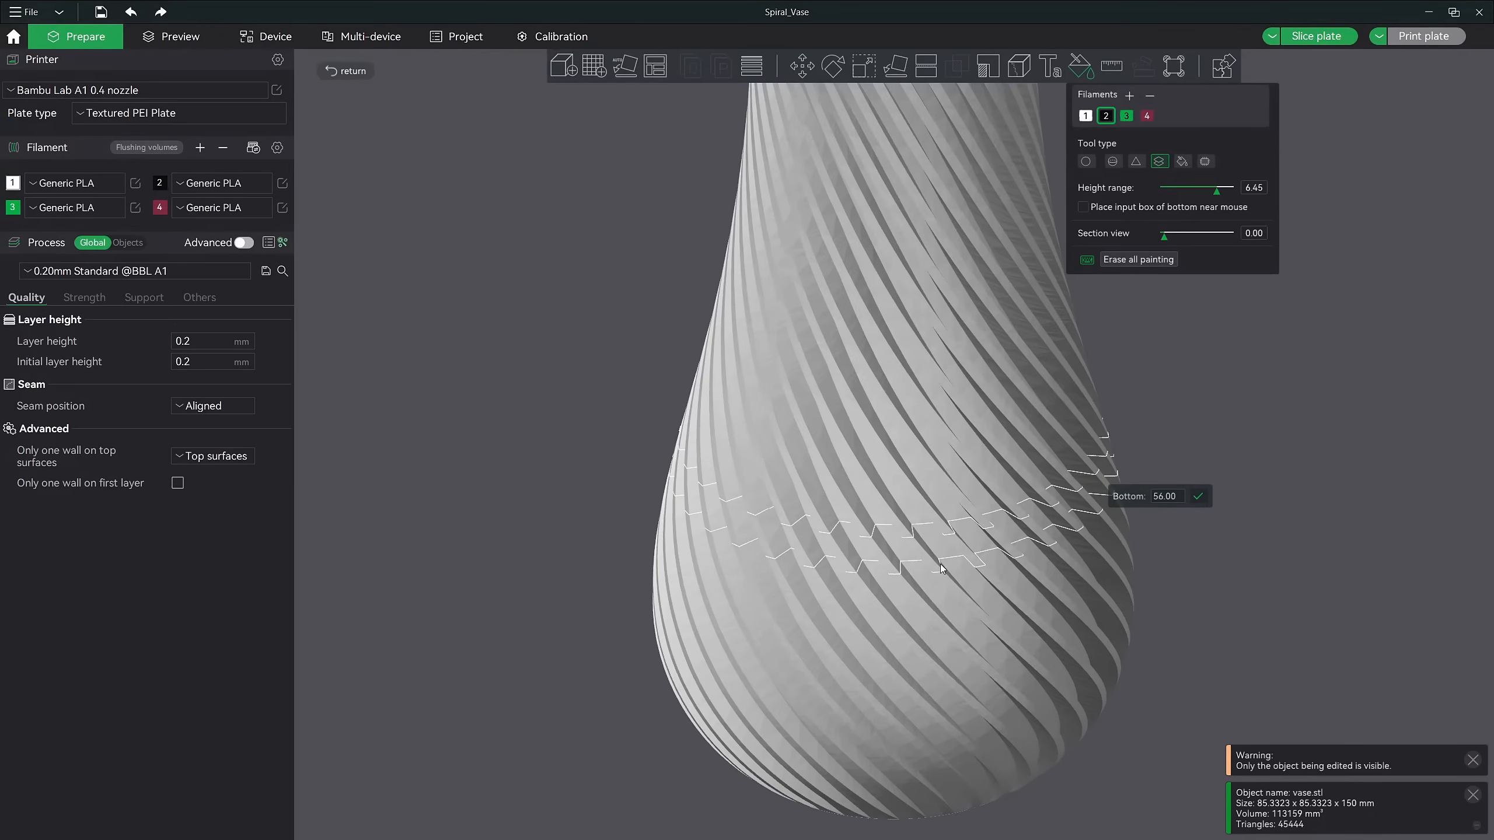
left_click(985, 711)
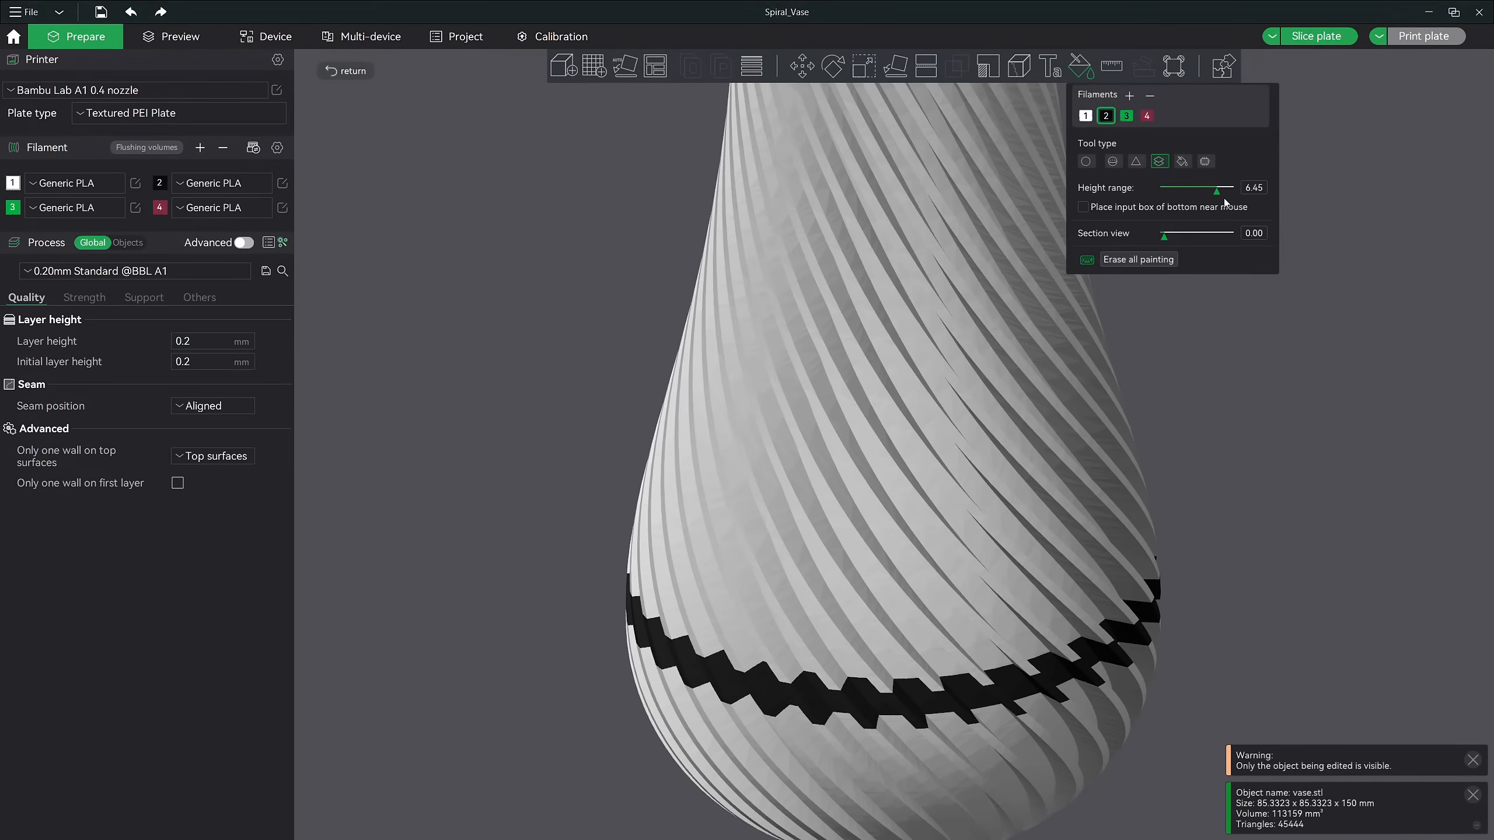
Set the height range to 1.44 and paint a thin band and a wide band above the first one with filament 2
left_click_drag(1214, 194, 1179, 194)
left_click(852, 661)
left_click_drag(1277, 590, 1277, 572)
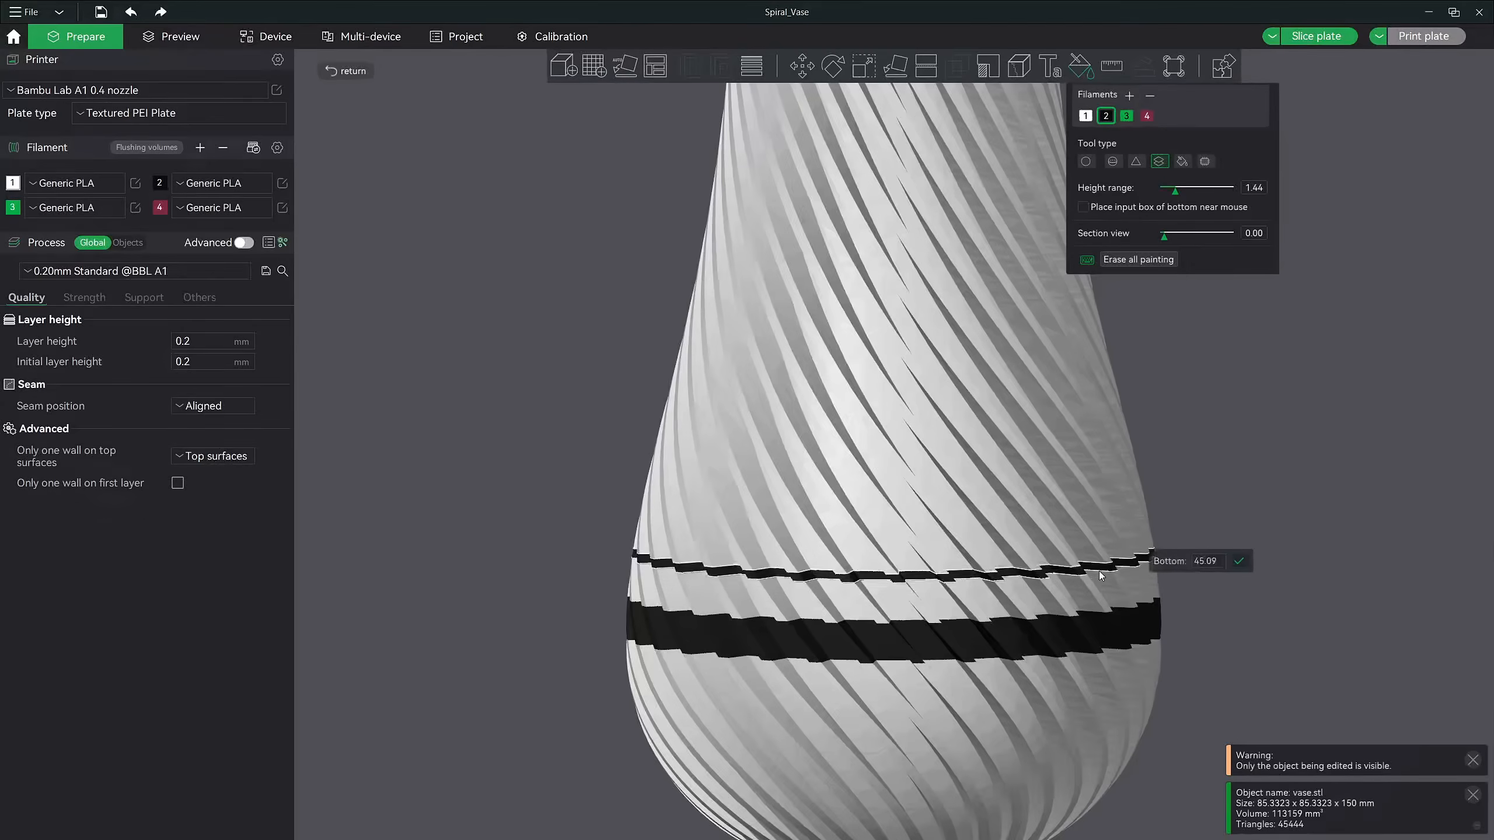
left_click_drag(1056, 504, 1066, 442)
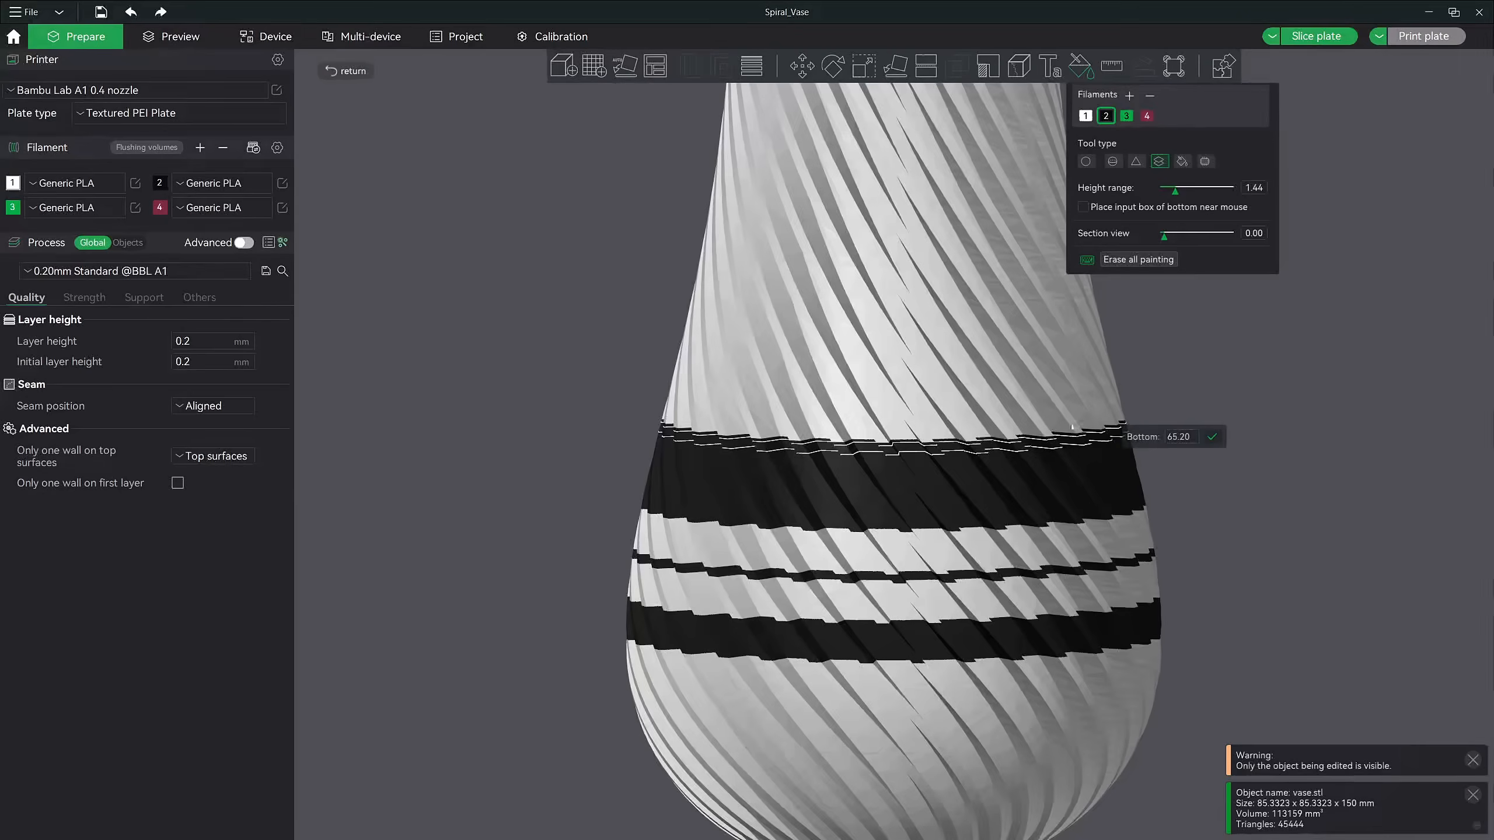
Paint a filament 3 band below the wide black band, a filament 4 band beneath that, and two thin filament 4 bands above the stack
left_click(1126, 116)
left_click_drag(956, 510, 948, 571)
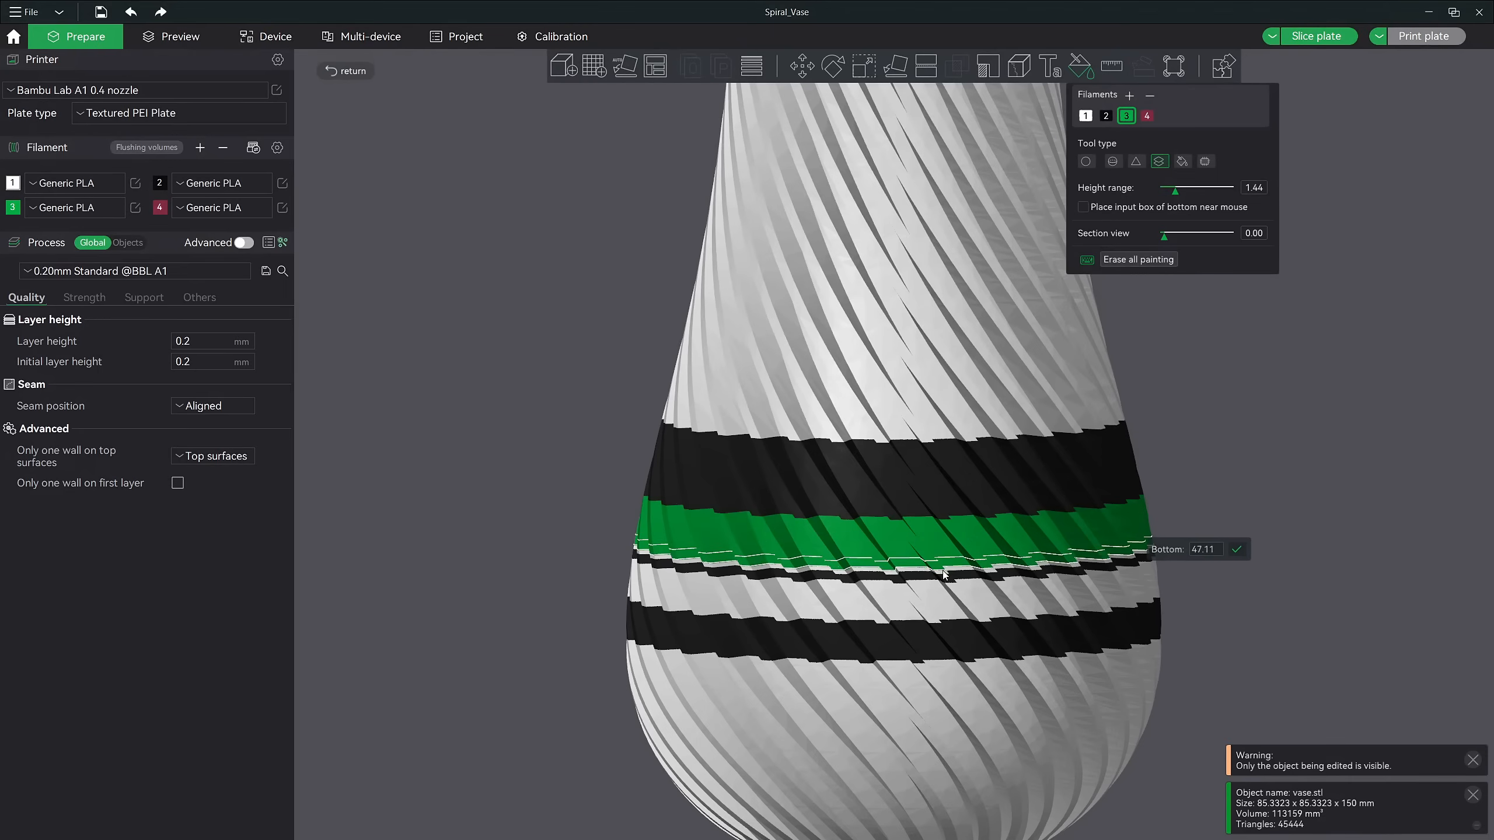
left_click(1147, 116)
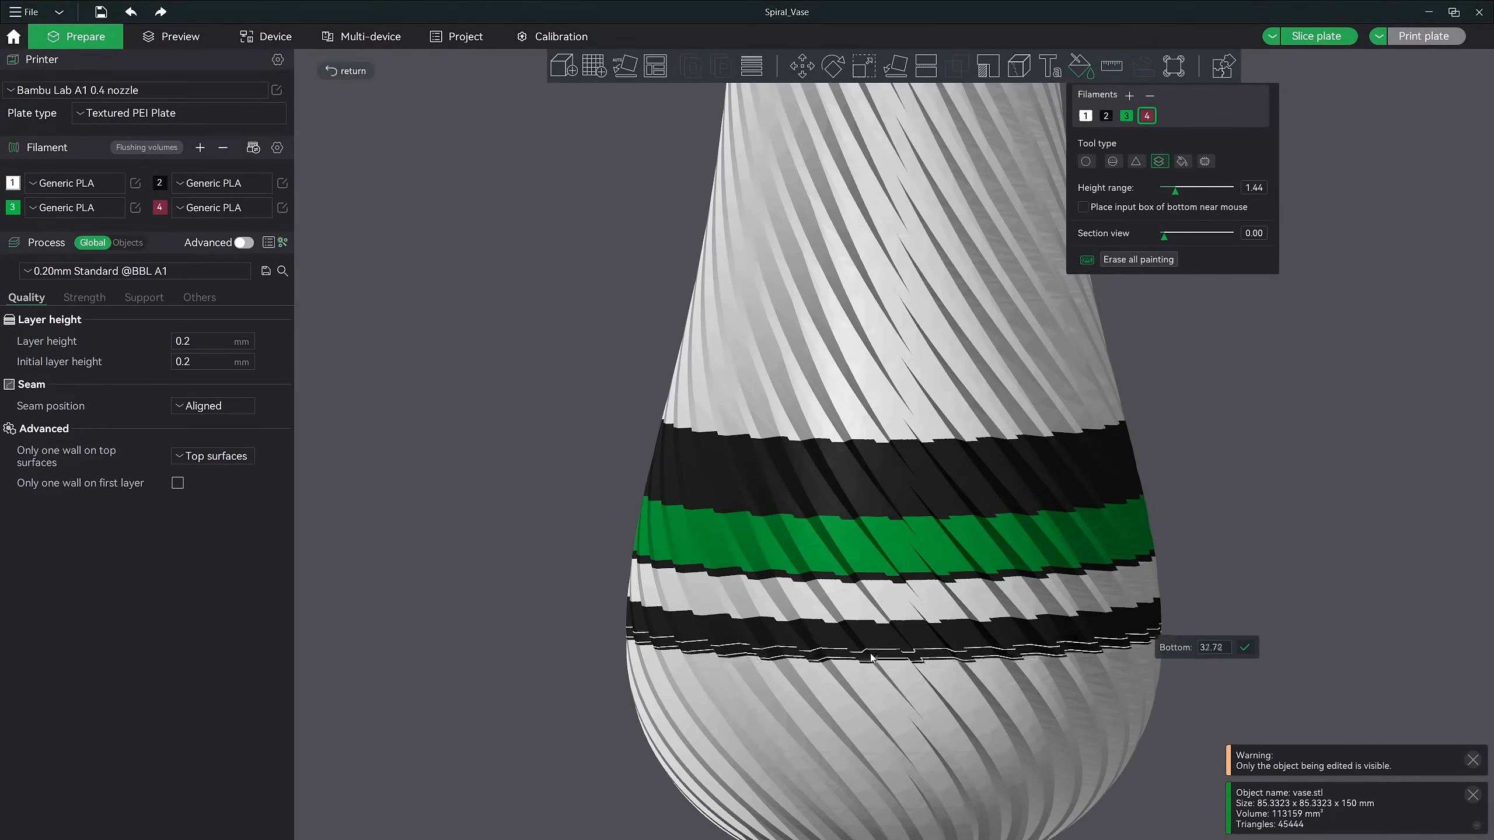
mouse_move(890, 601)
left_mouse_down()
mouse_move(891, 583)
mouse_move(896, 620)
mouse_move(917, 624)
left_mouse_up()
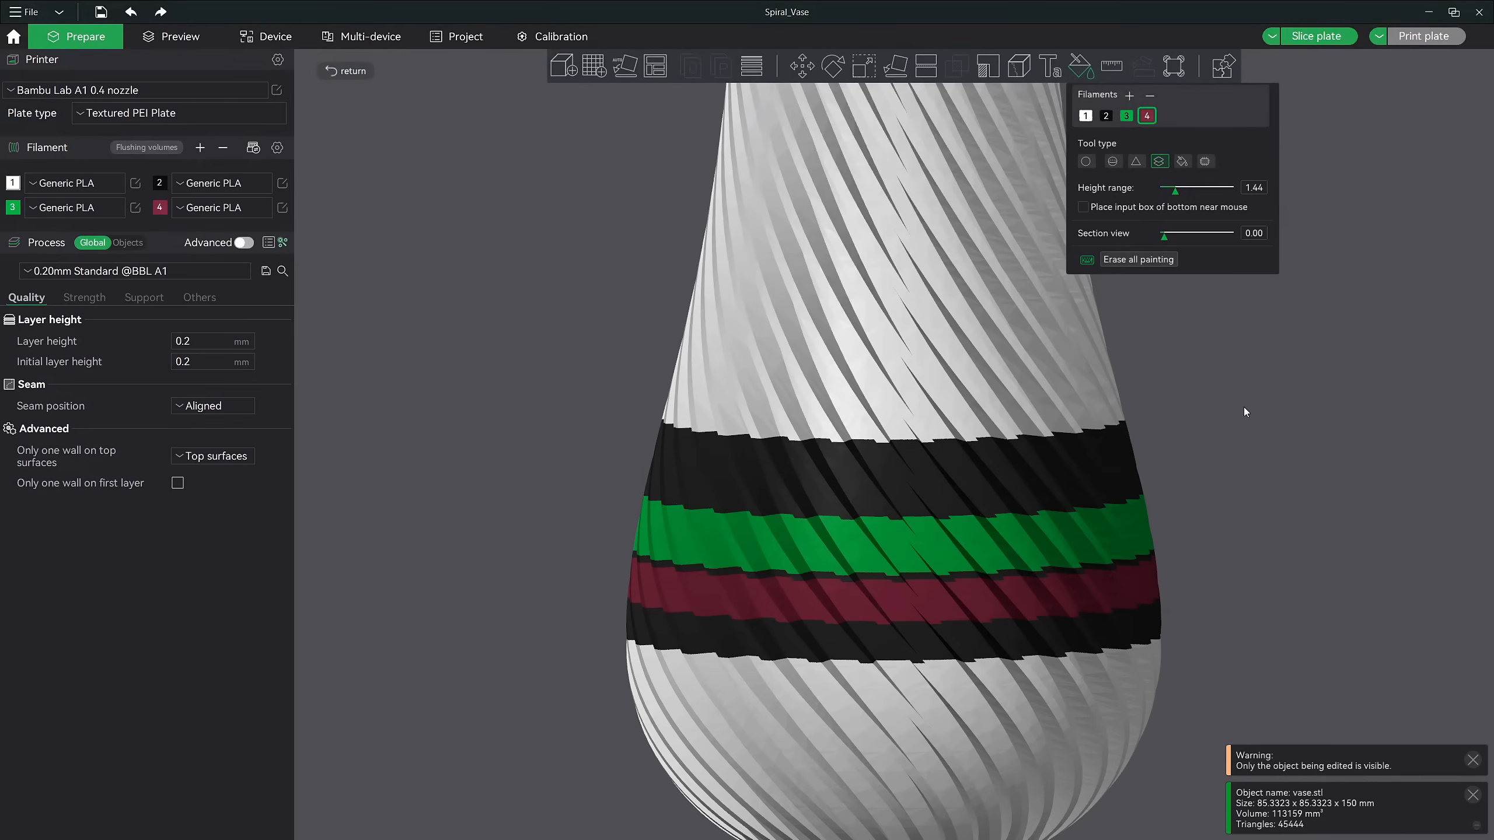
middle_click_drag(1235, 489, 1215, 446)
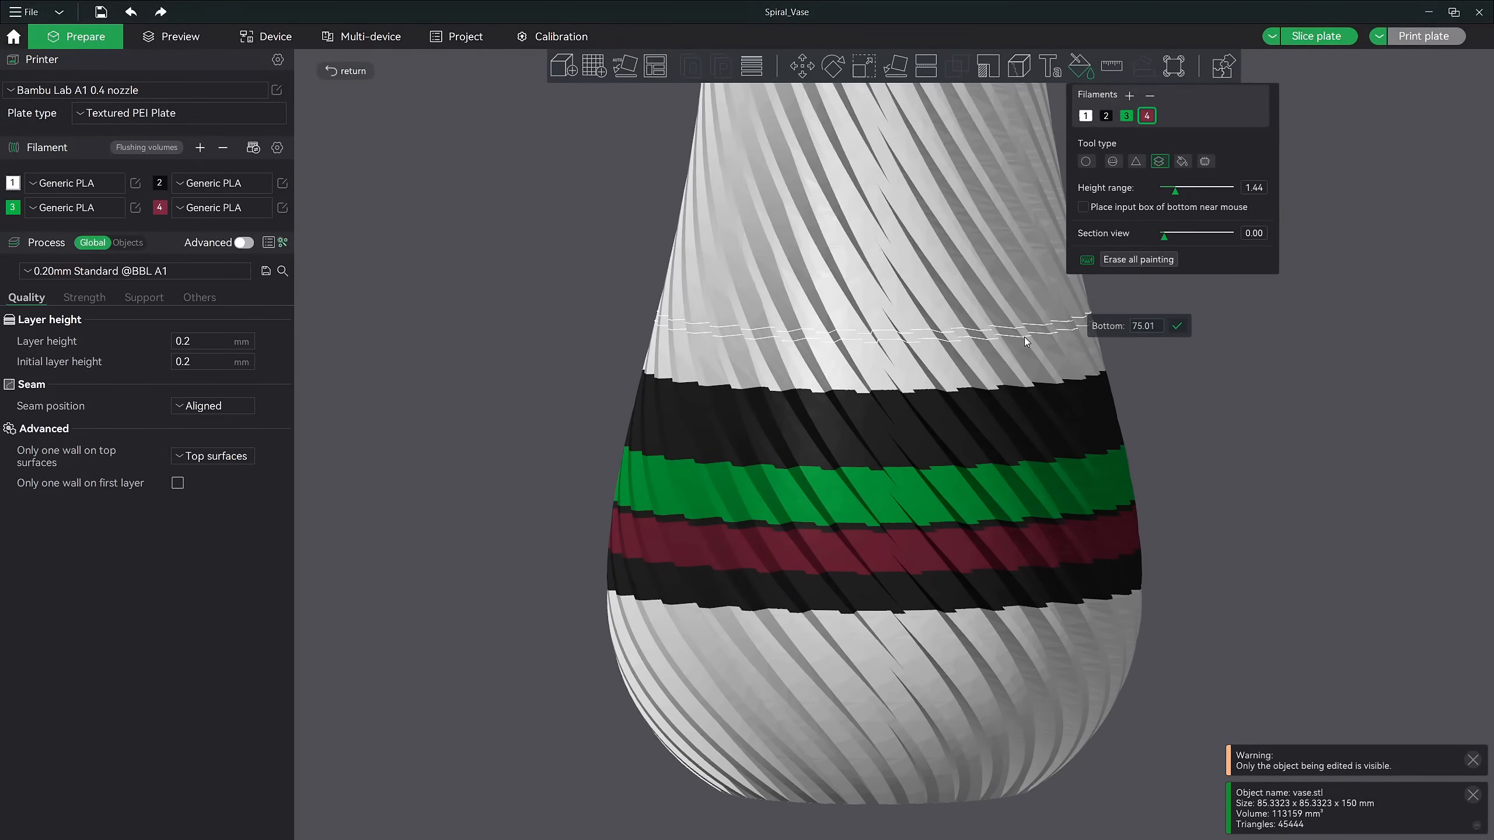
left_click(1018, 360)
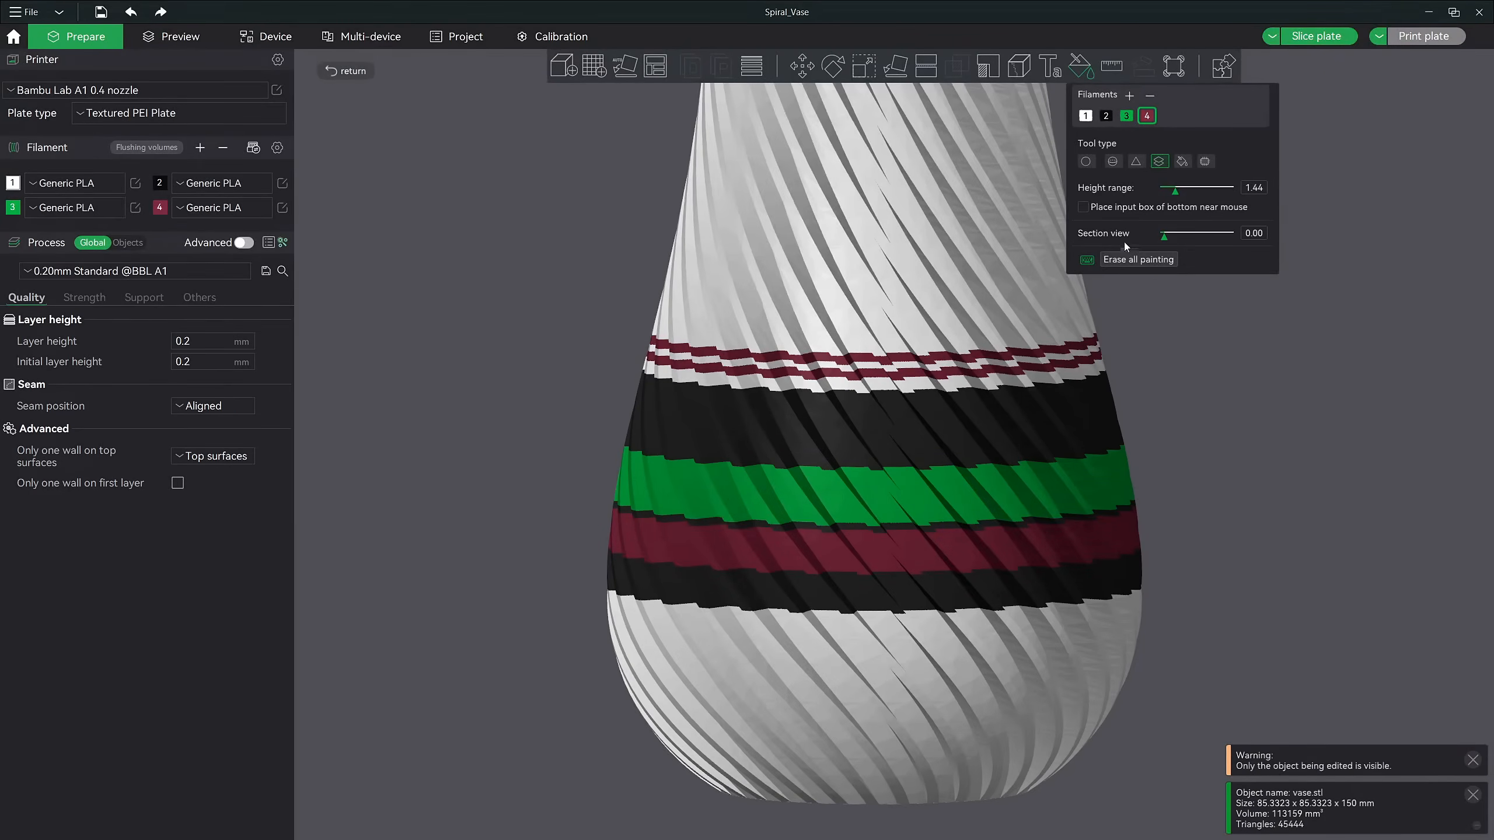
Enable placing the bottom input box near the mouse and apply a filament 4 band with its bottom at 85
left_click(1084, 207)
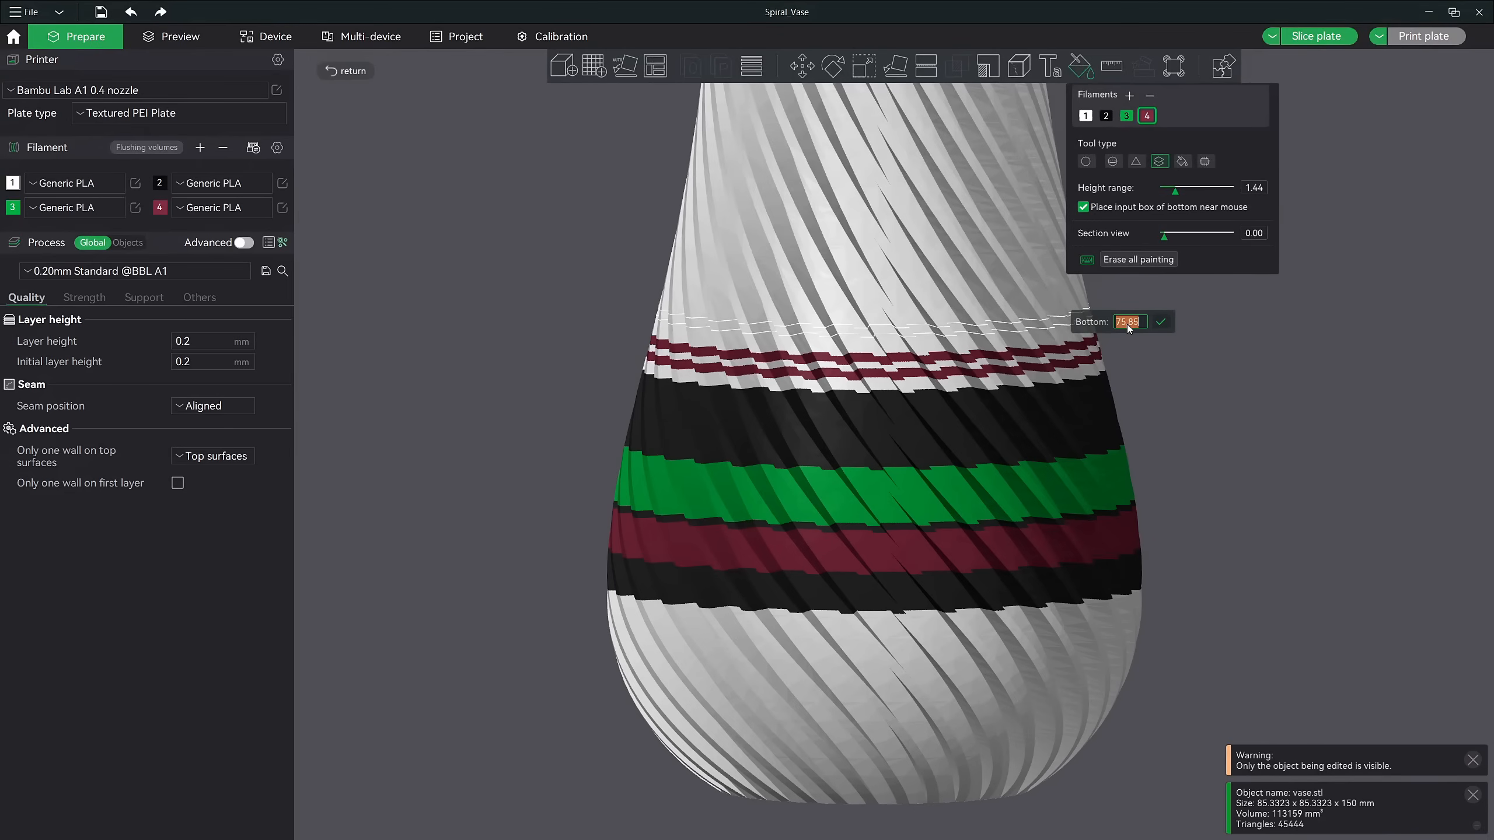
type("85")
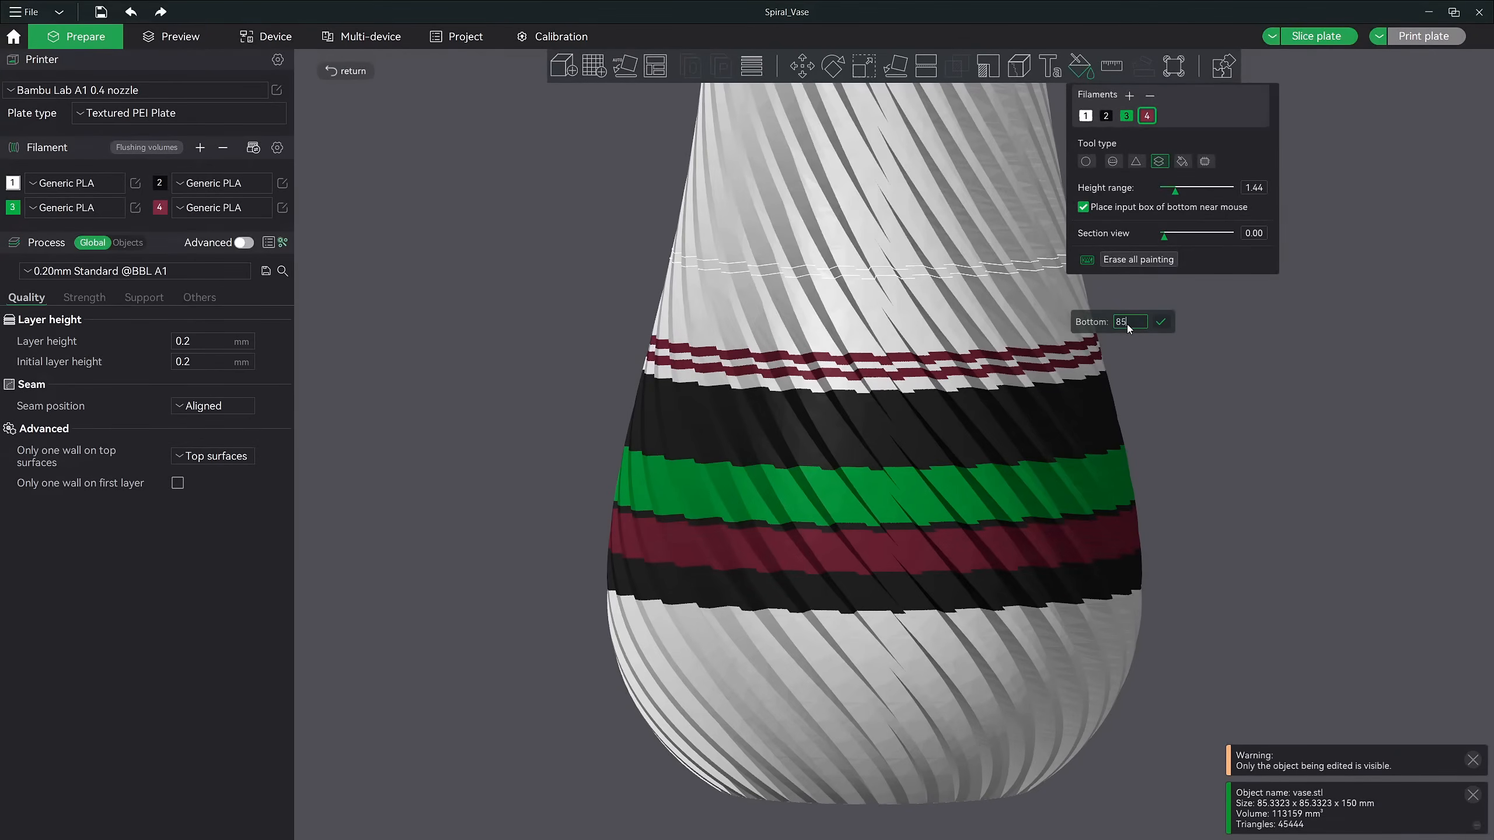
left_click(1161, 324)
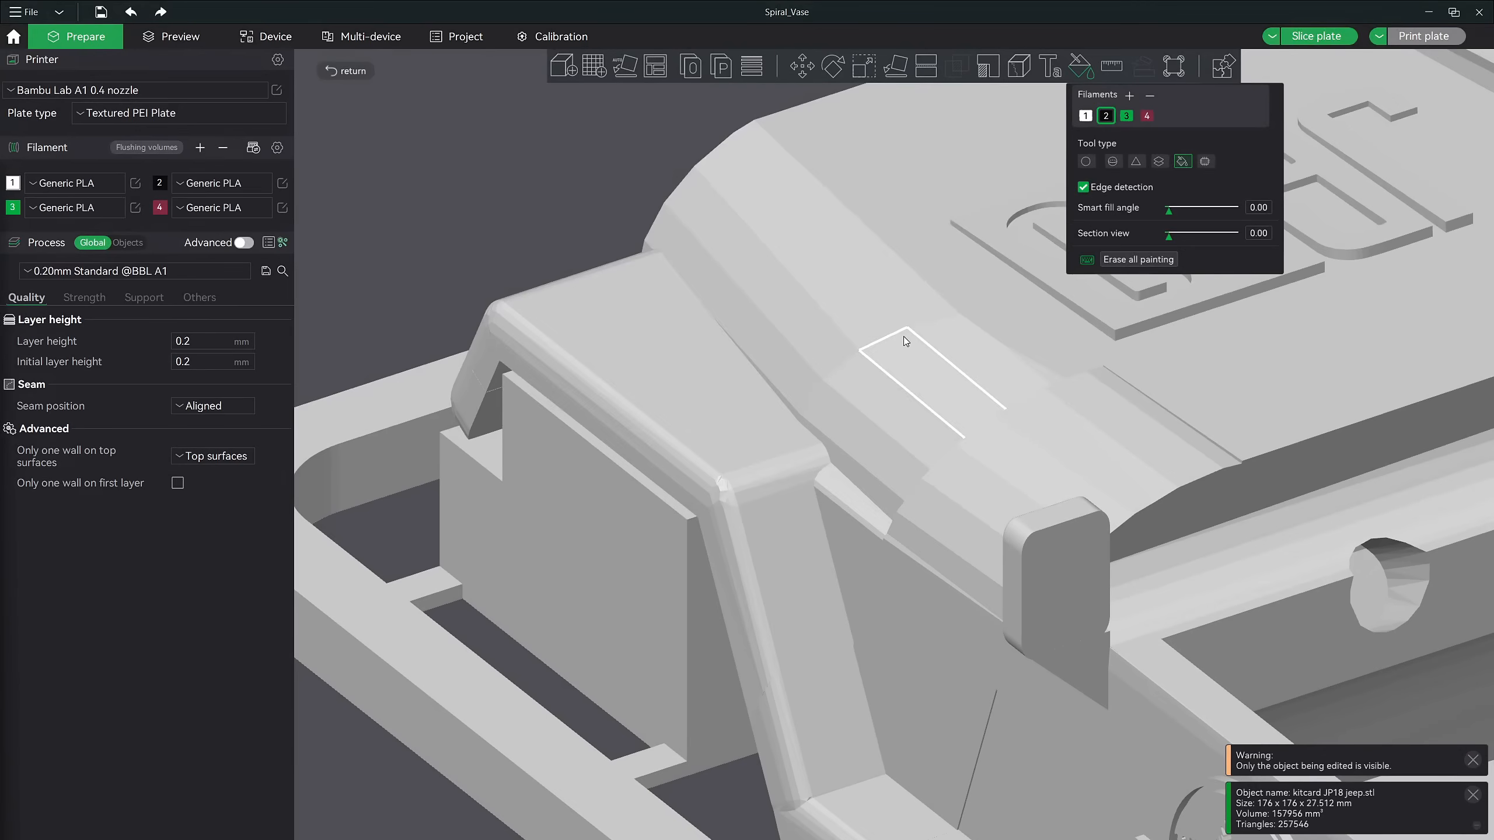
Fill the fender's flat top and the adjoining hood-edge faces with filament 2, and switch to the Gap Fill tool
left_click(691, 375)
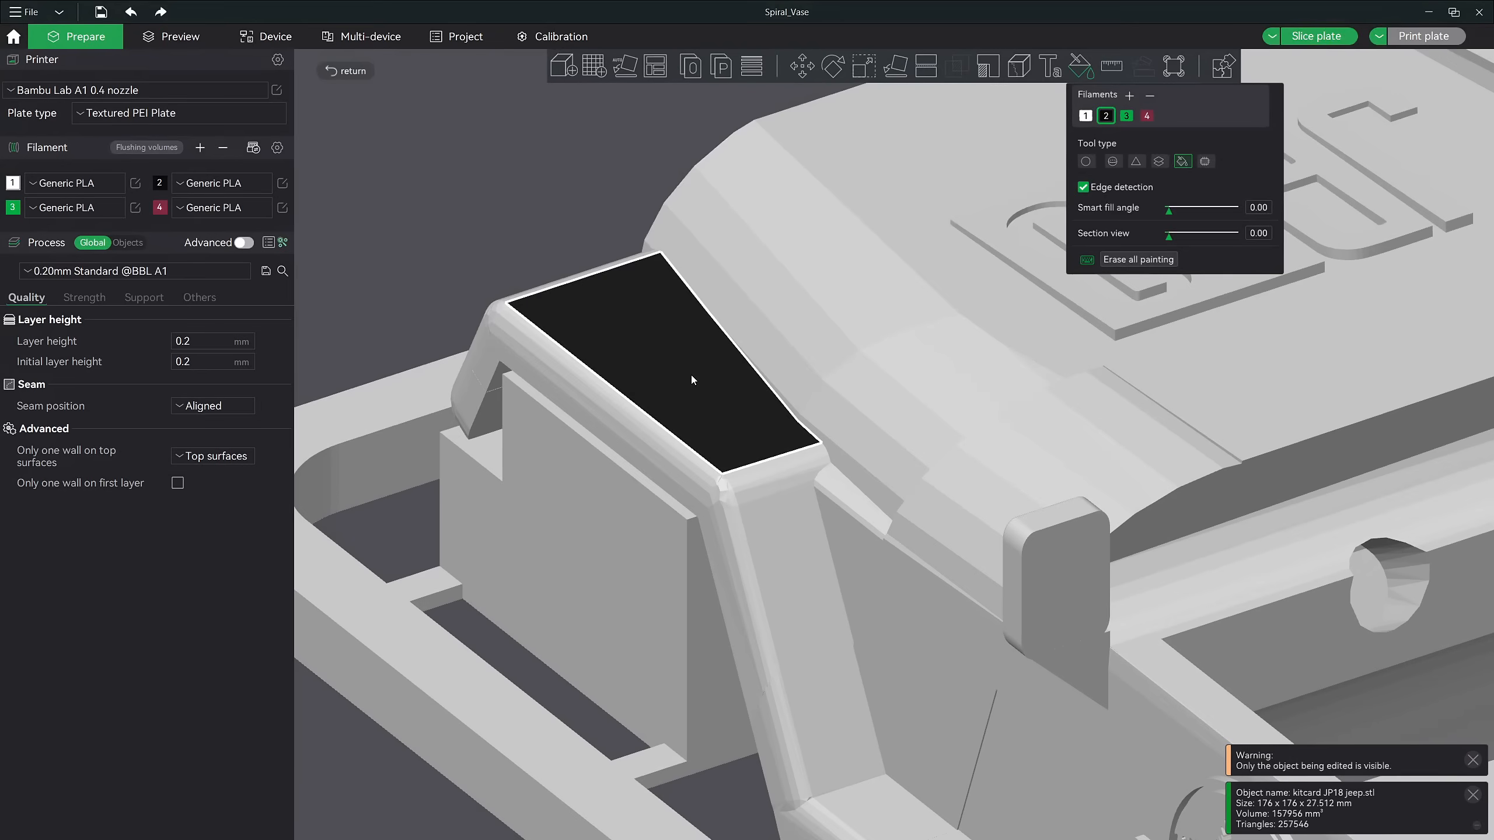
left_click(800, 461)
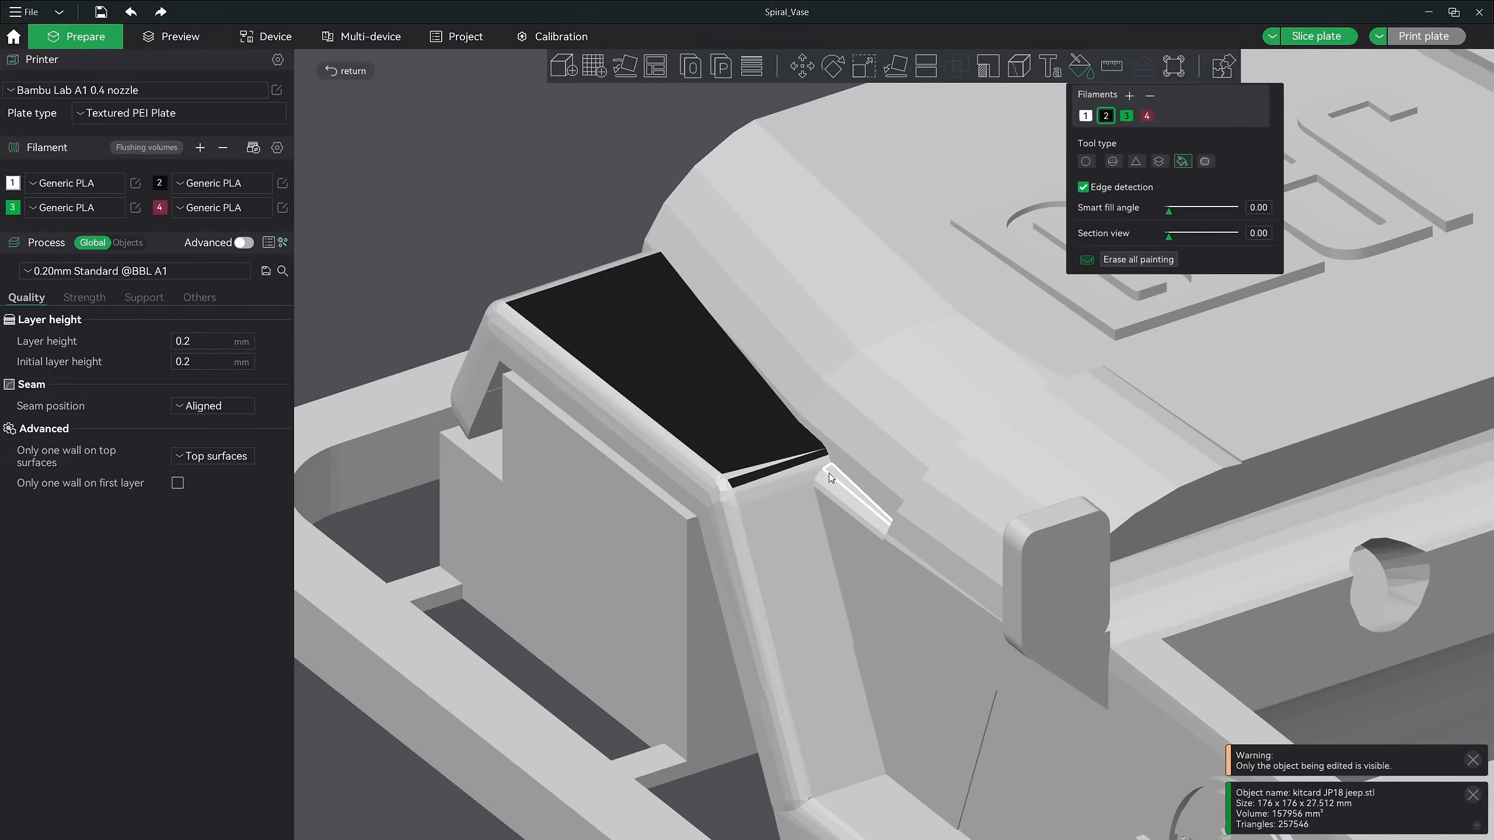
left_click(829, 477)
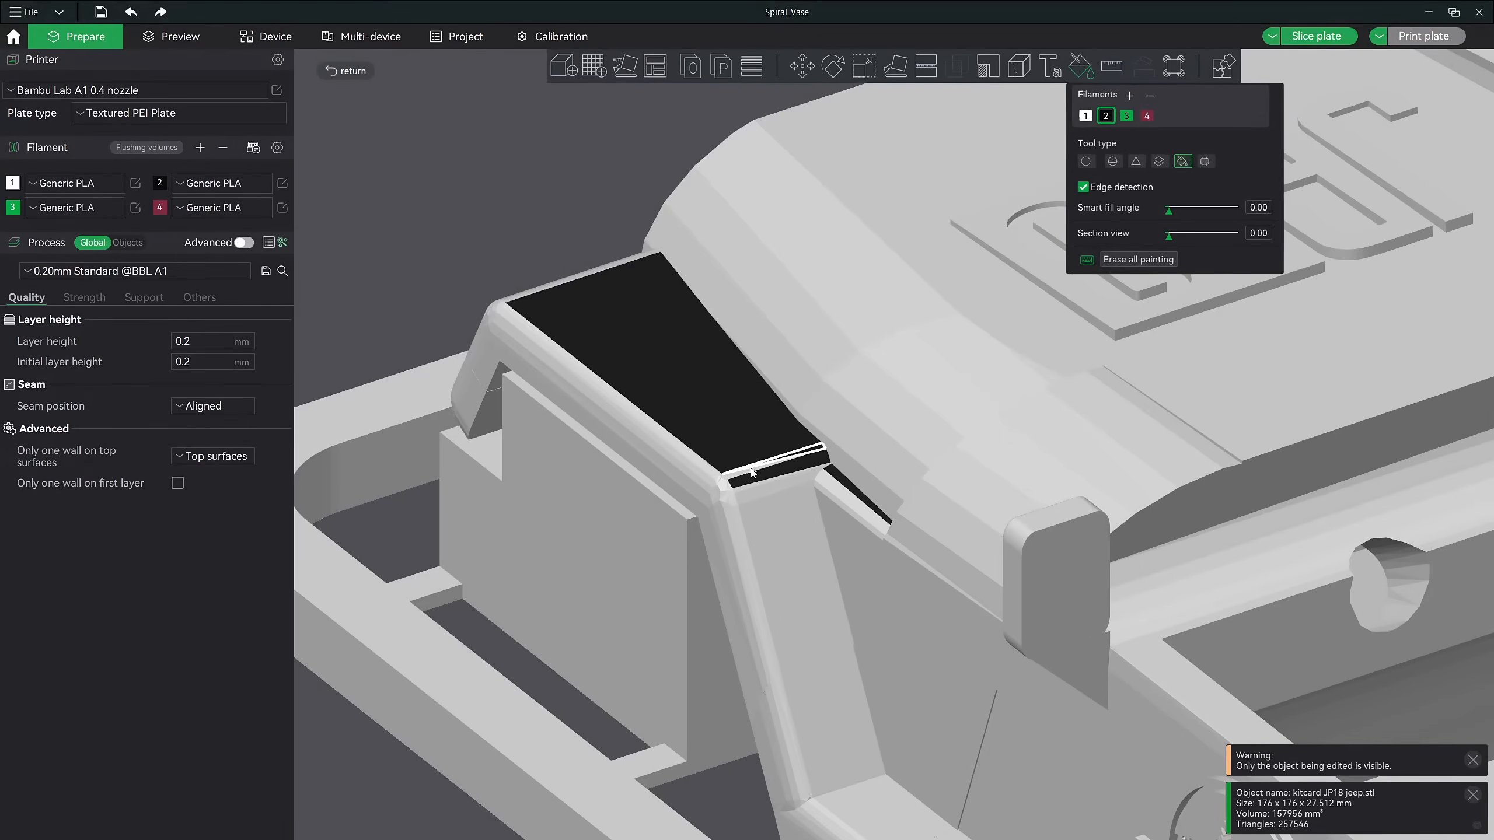
left_click(854, 481)
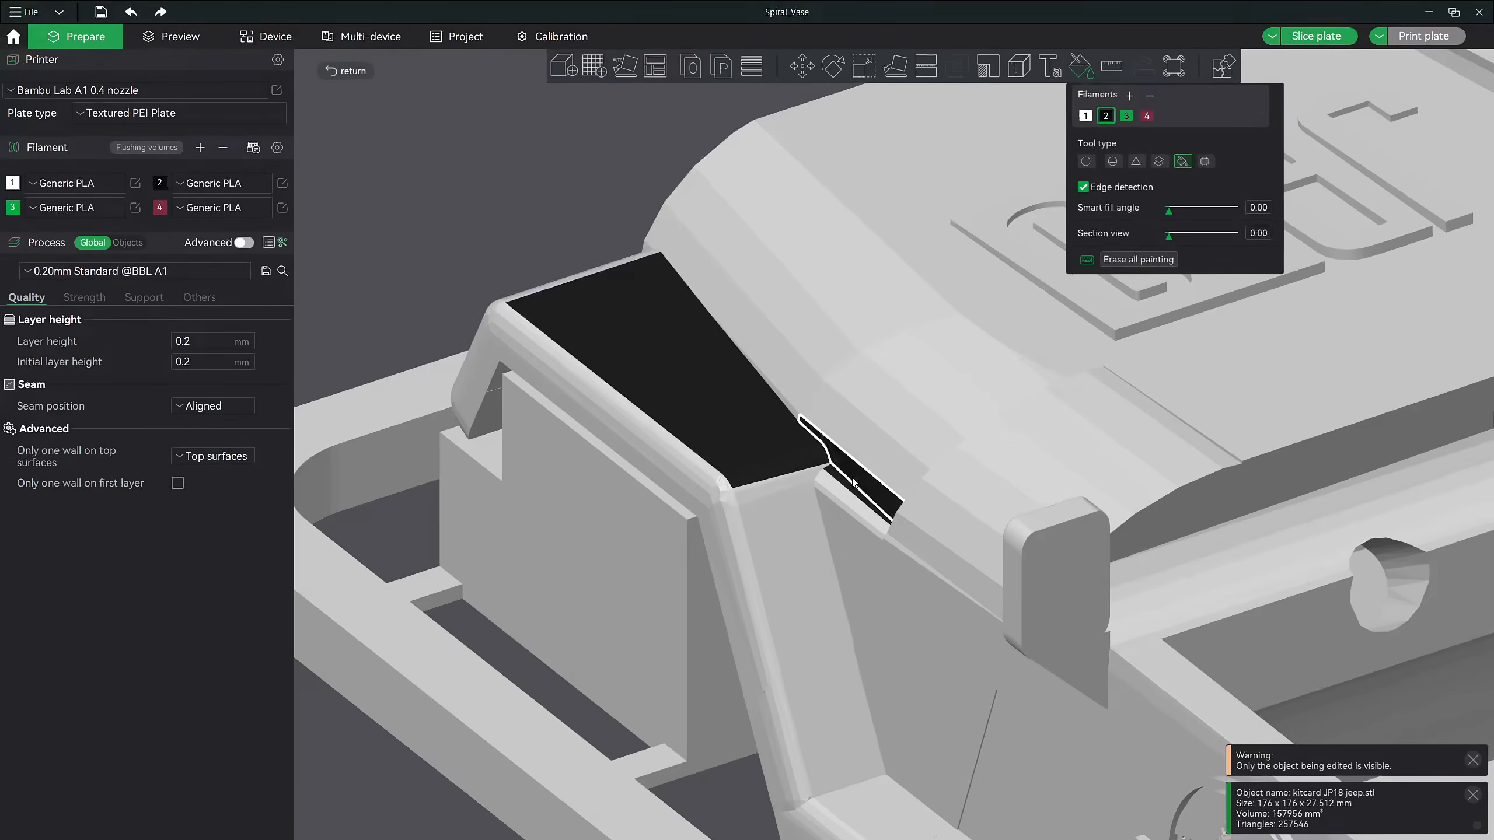
left_click(860, 462)
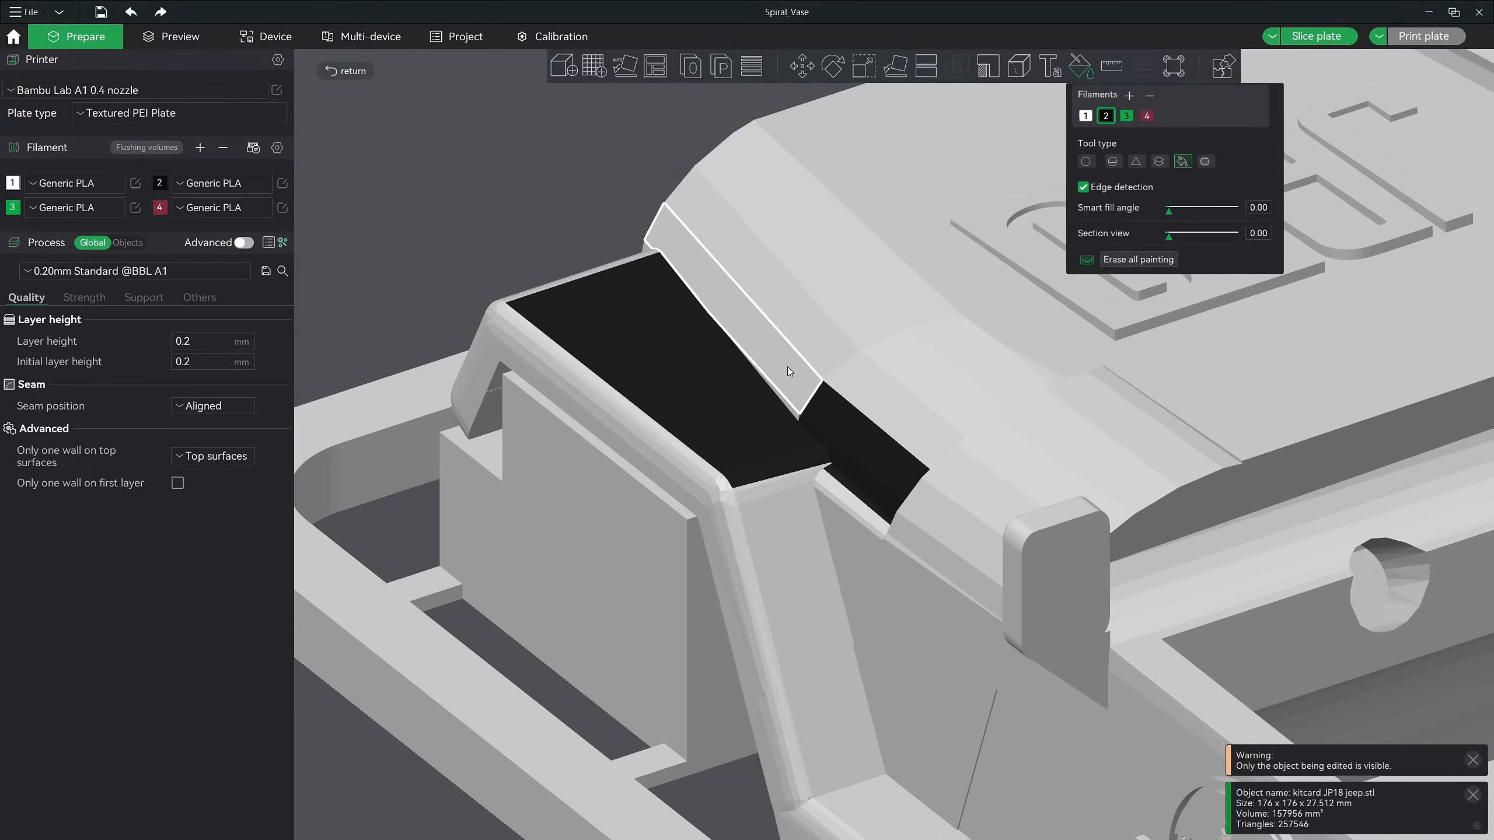
left_click(788, 369)
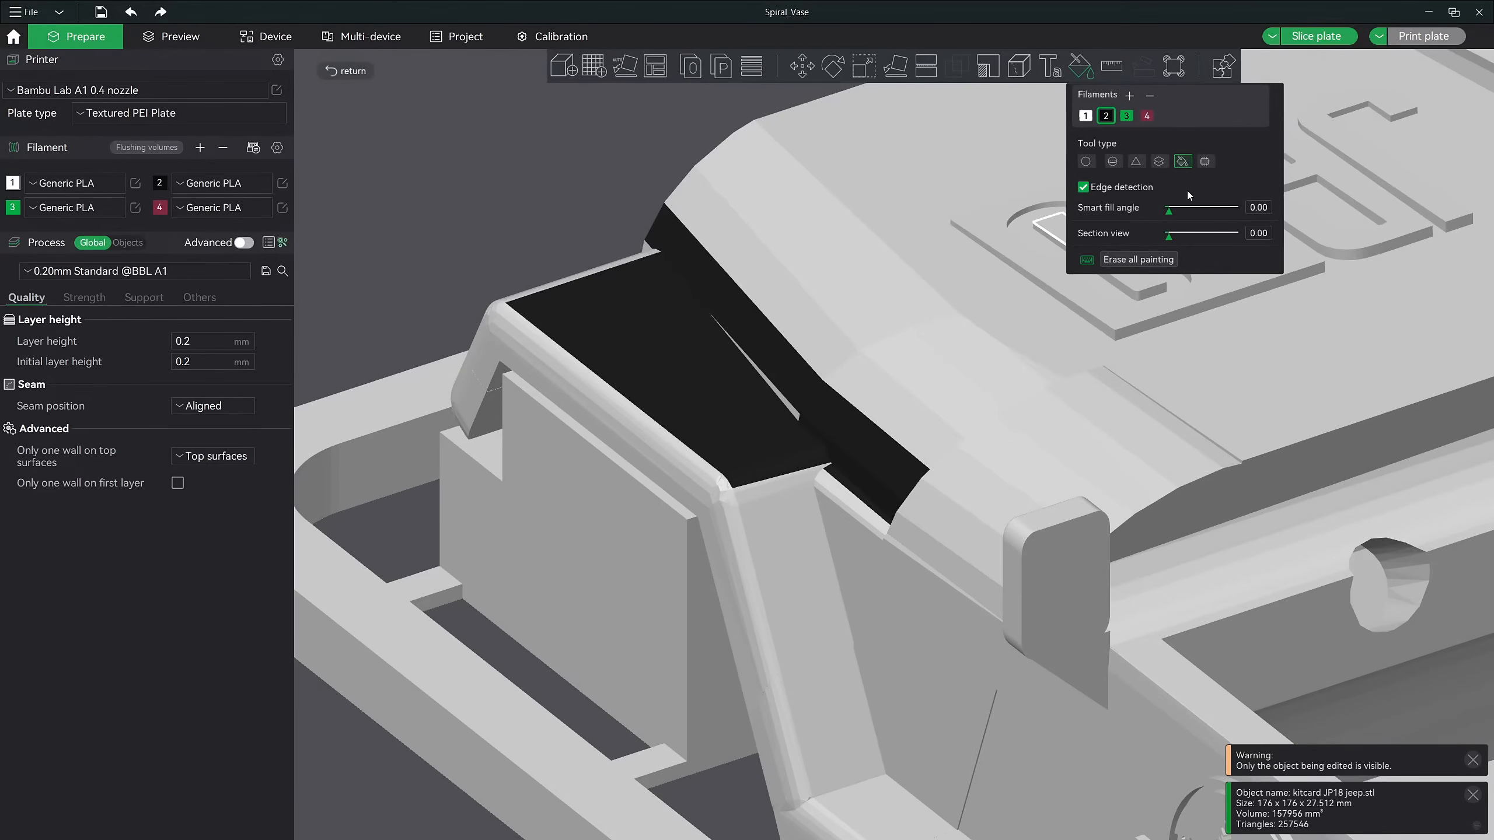
left_click(1205, 161)
left_click_drag(1132, 196, 1170, 193)
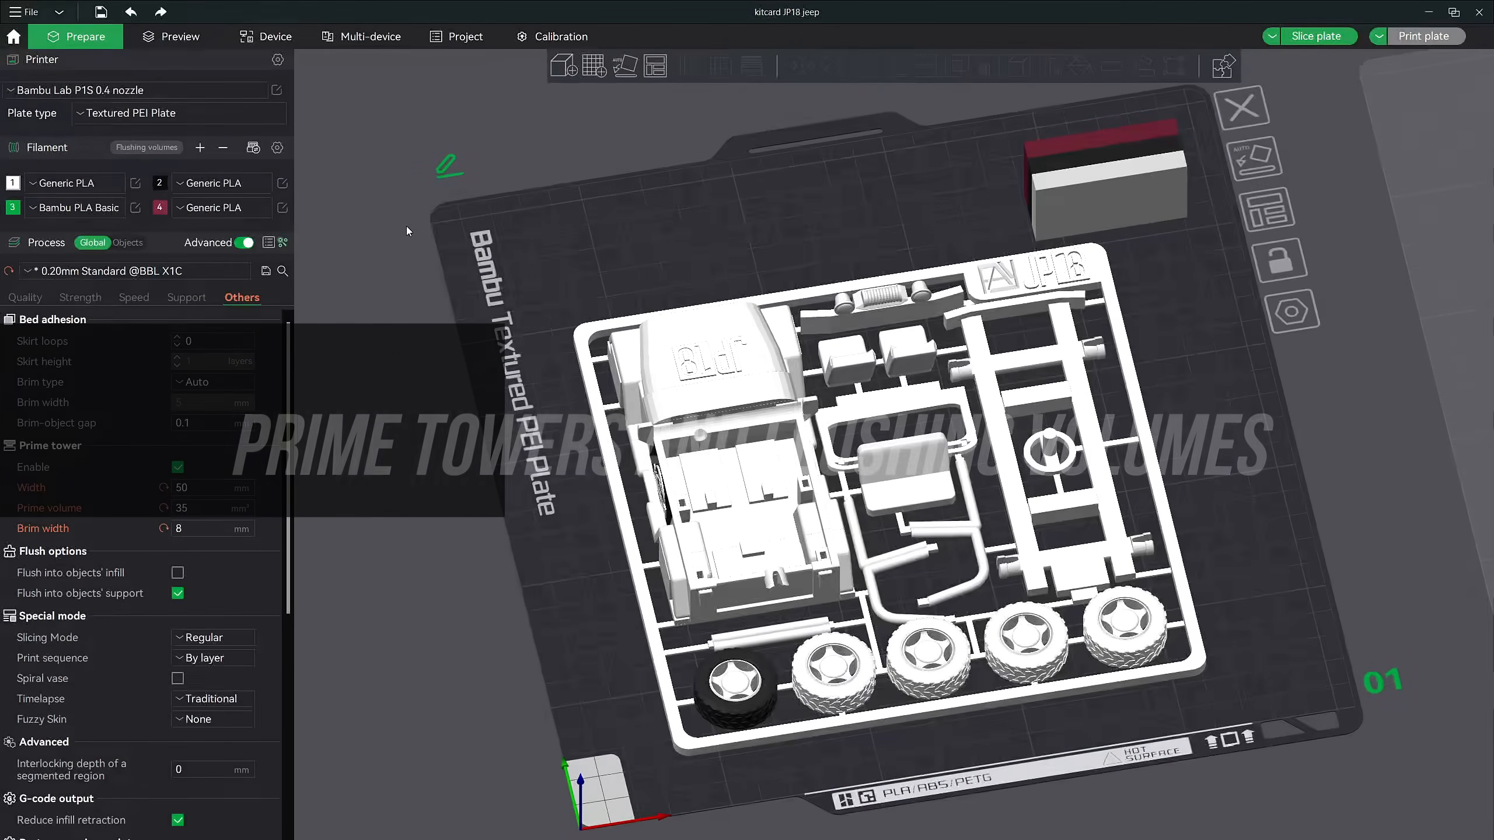
Open the flushing volumes and set the volume for changing from filament 4 to filament 1 to 55
left_click(162, 149)
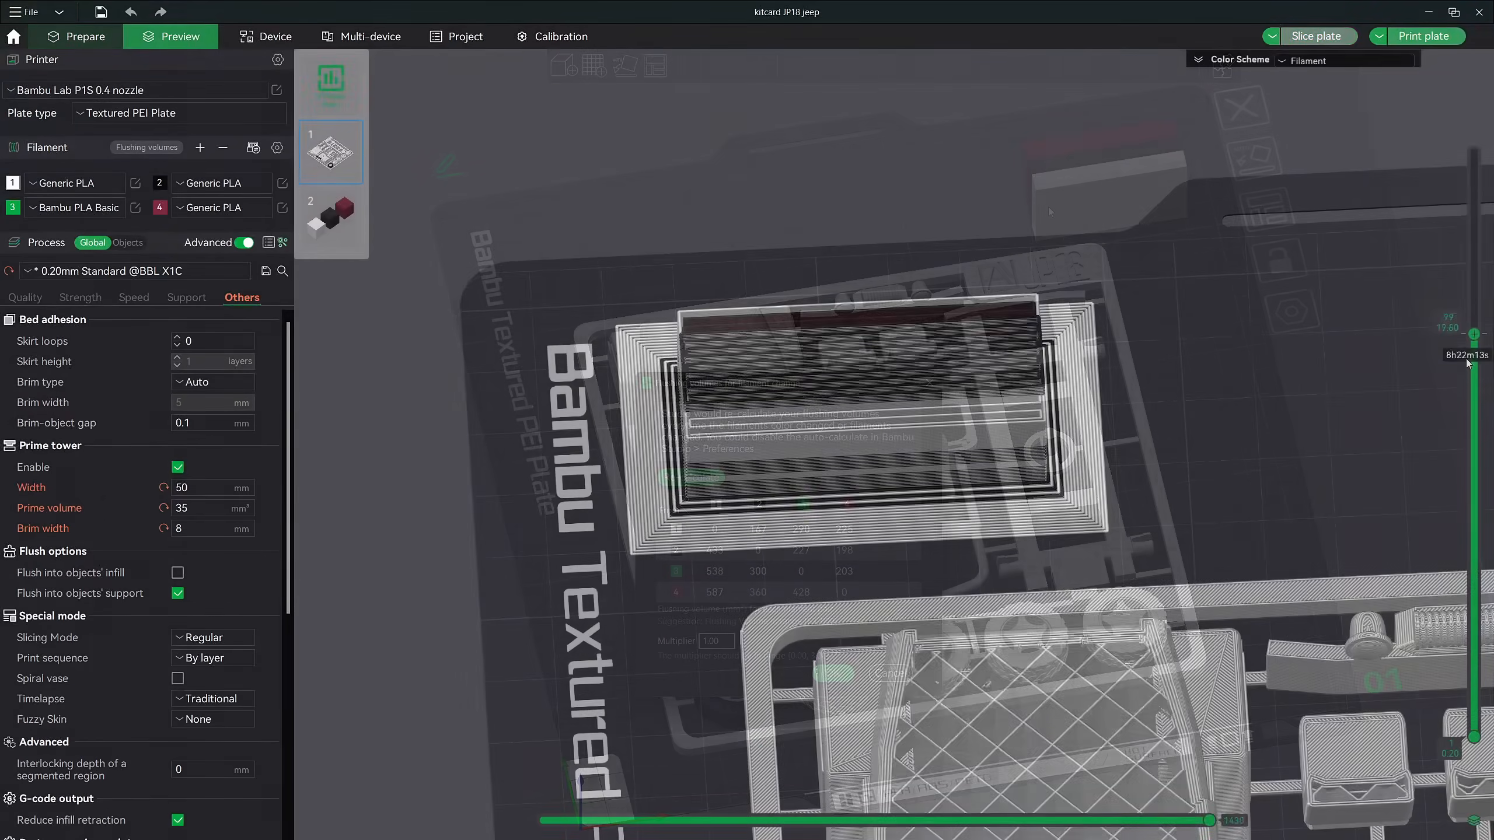
left_click_drag(1461, 353, 1478, 695)
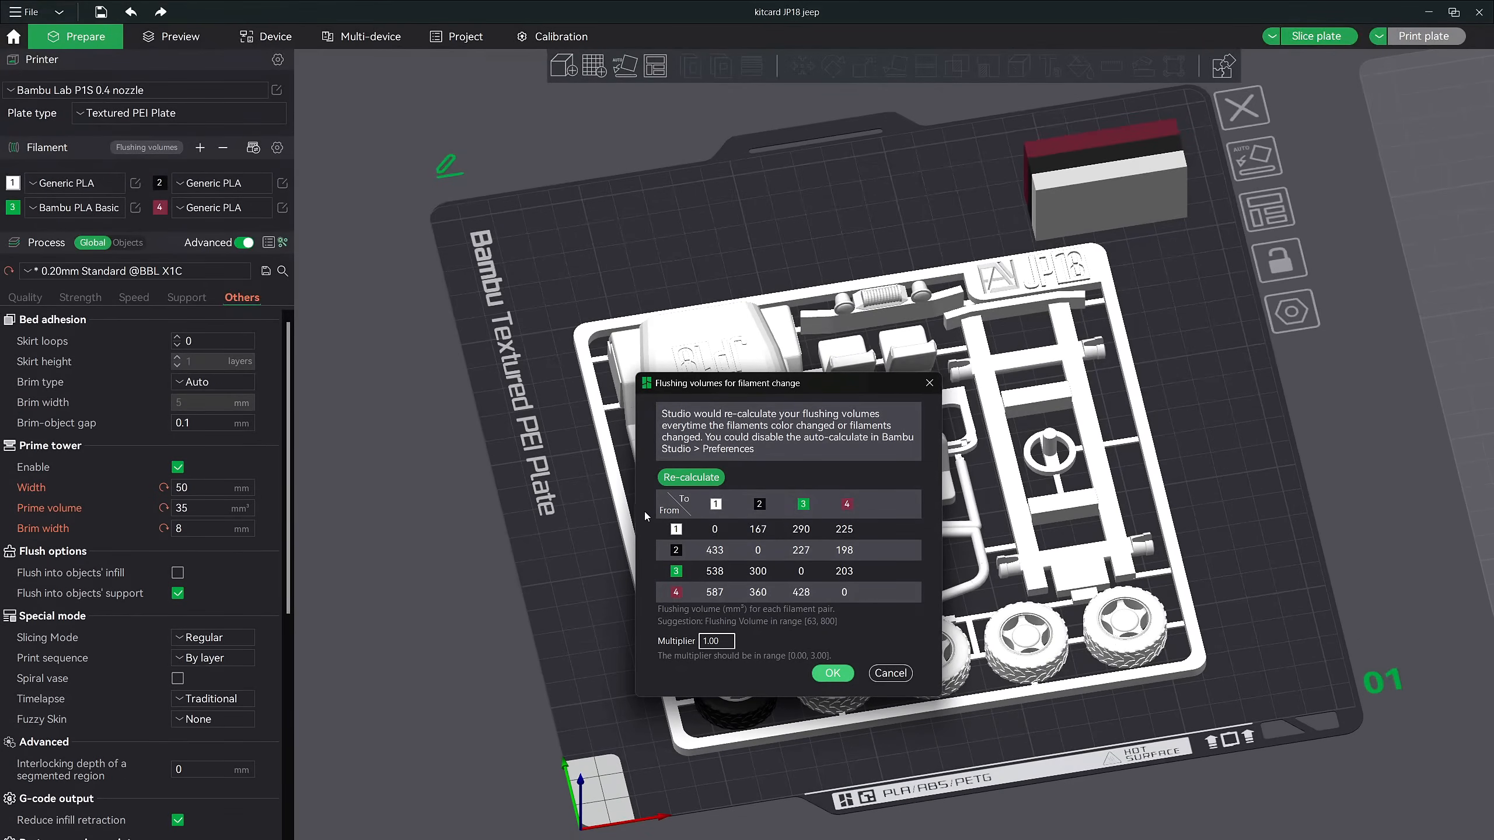
double_click(713, 590)
type("55")
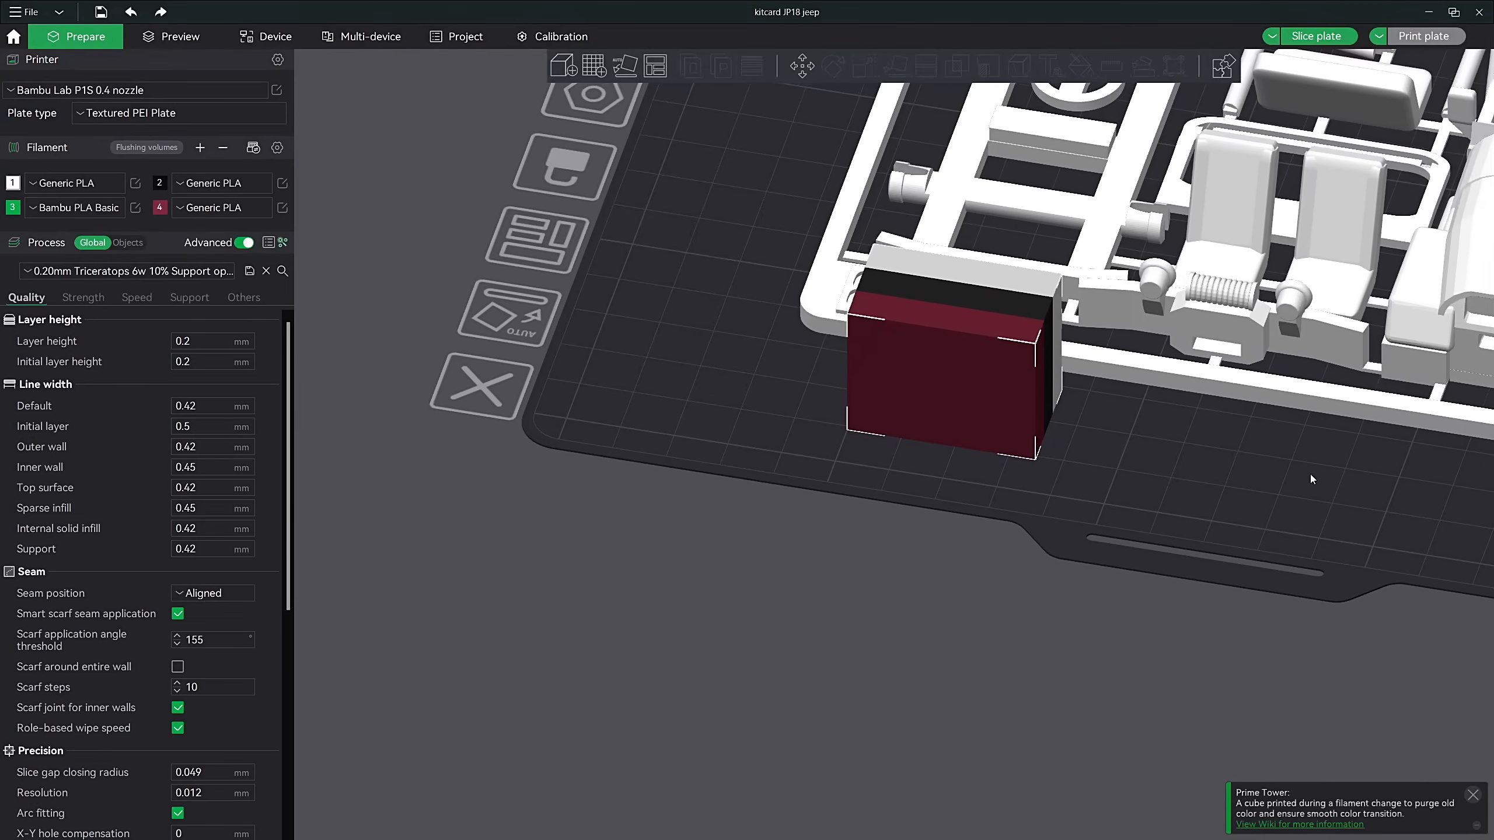
Examine the prime tower beside the kit card and step through its sliced layers from near the base upward
middle_click_drag(1309, 475, 1181, 474)
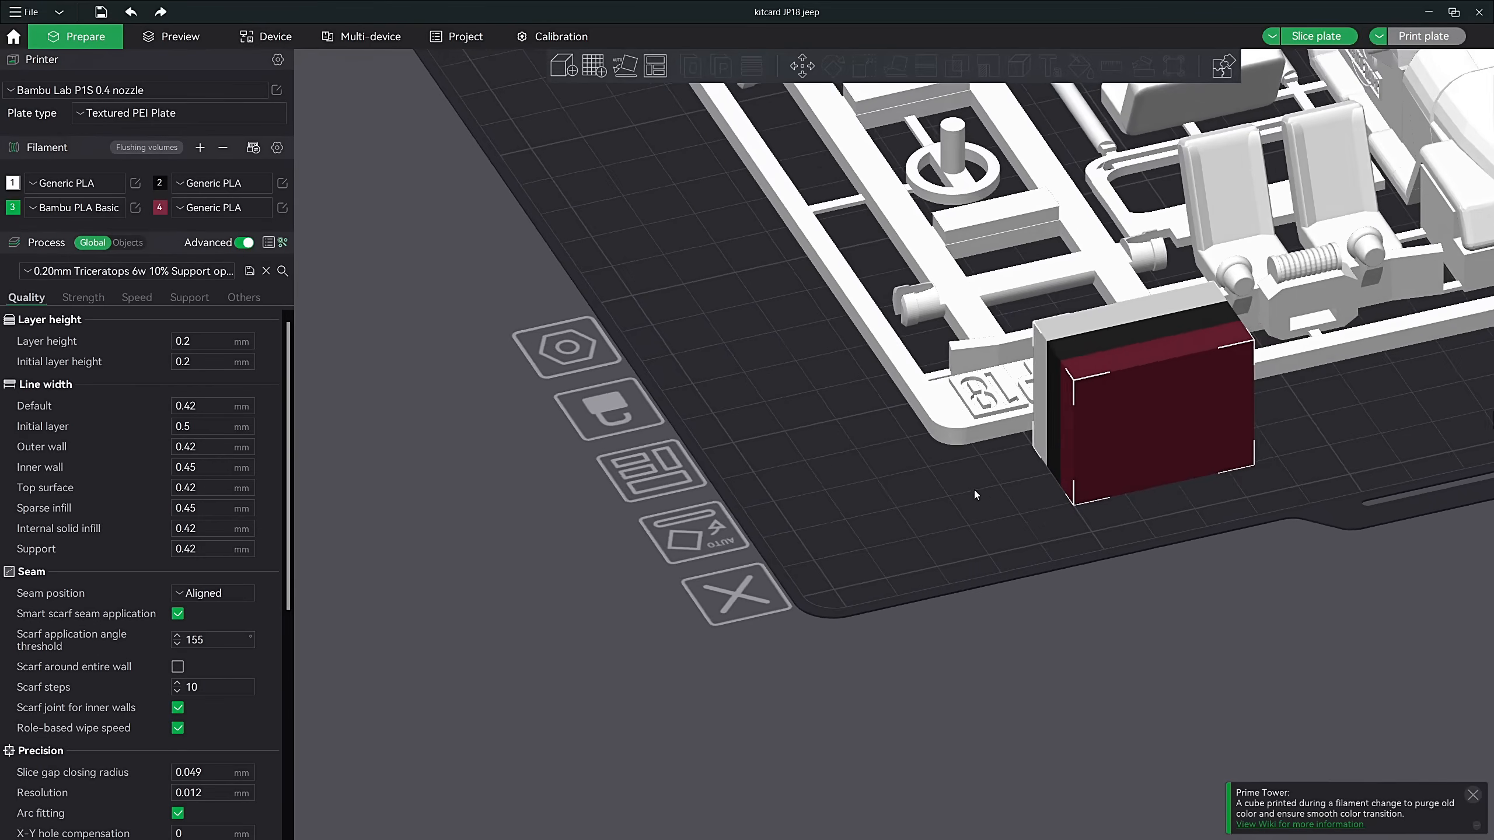
middle_click_drag(977, 494, 970, 493)
left_click_drag(970, 489, 954, 486)
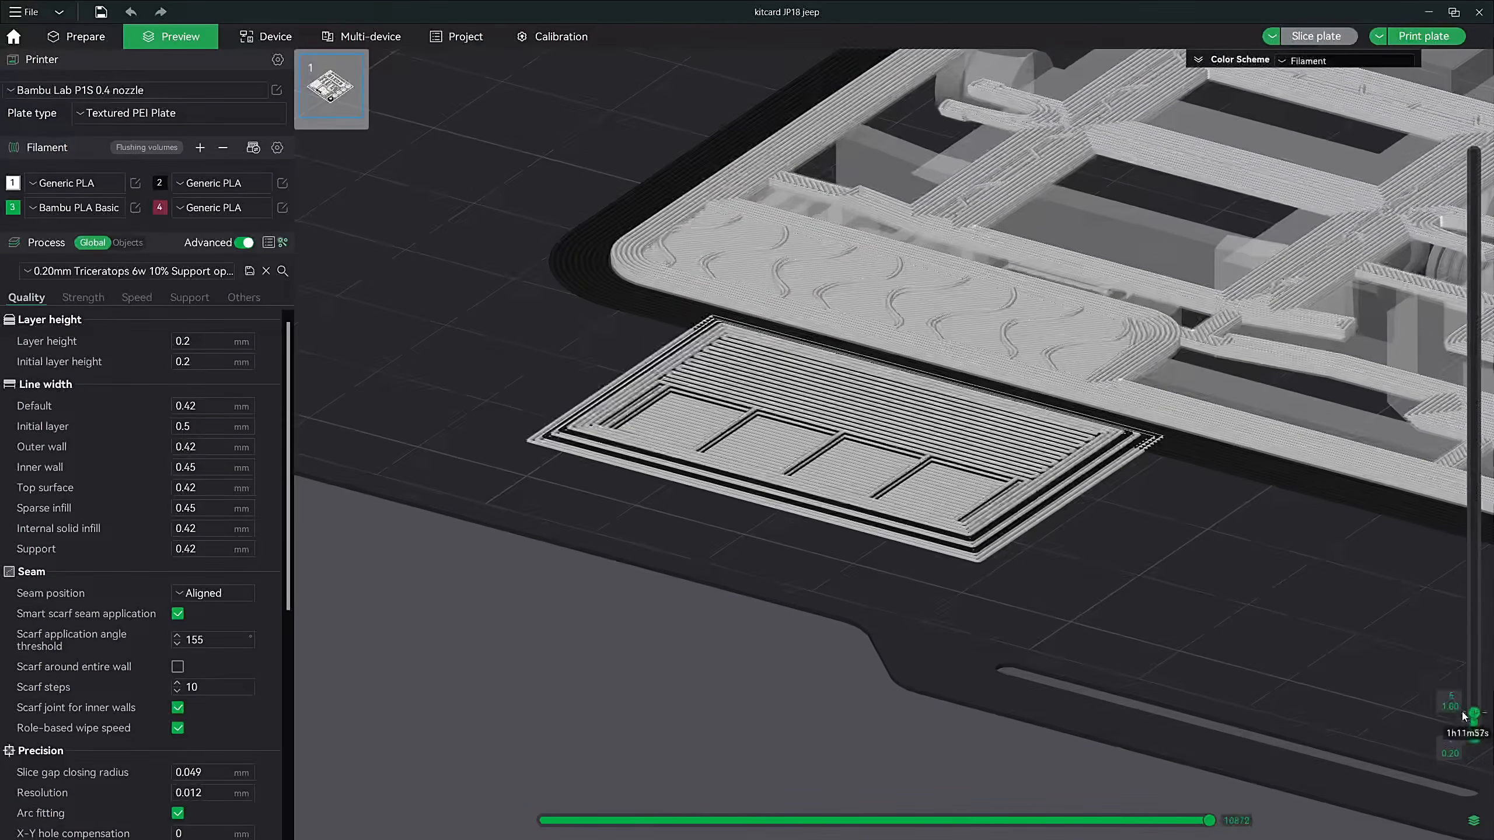
left_click_drag(1465, 700, 1472, 273)
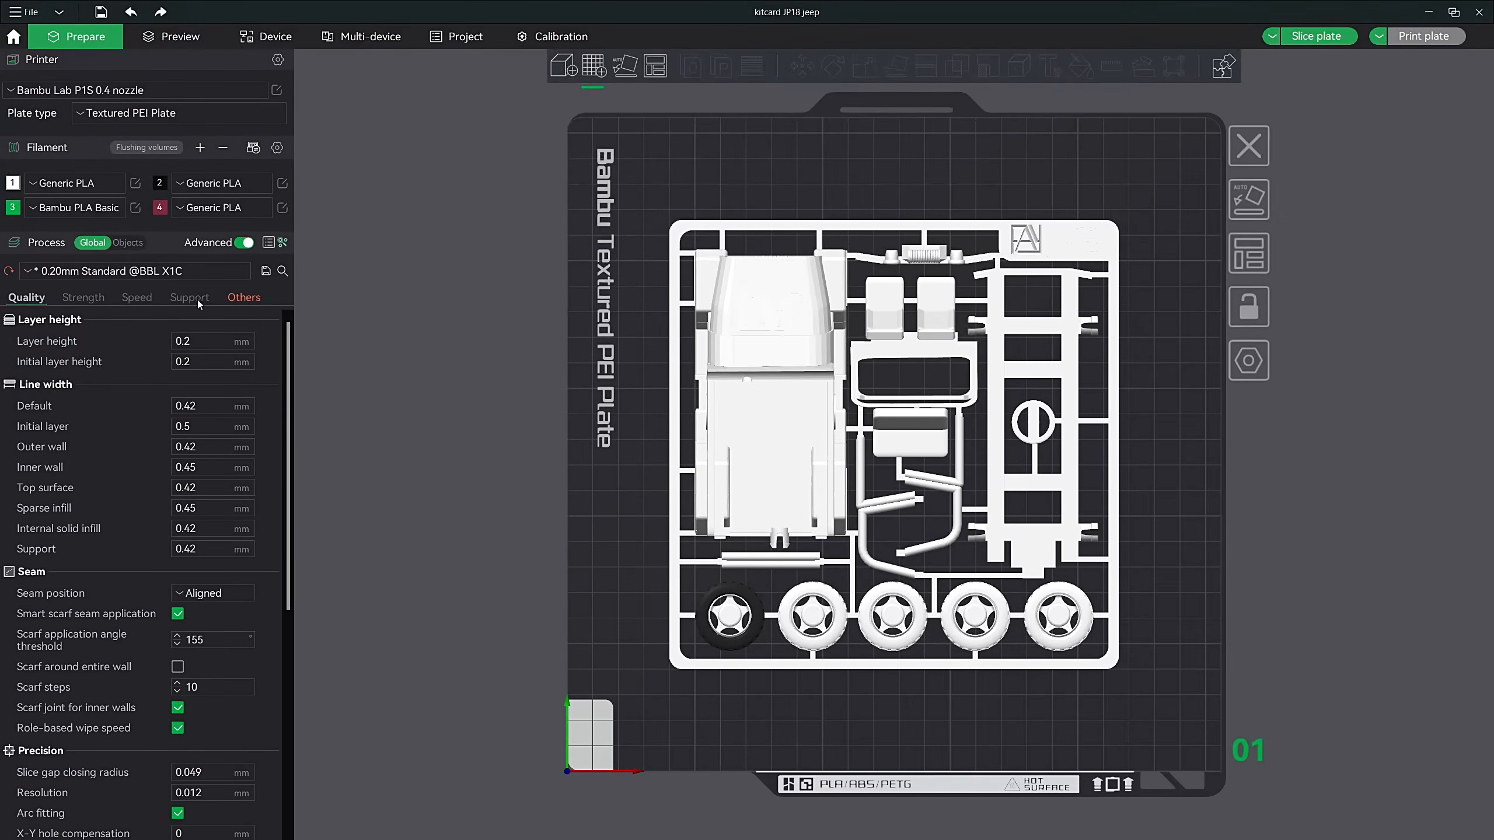
Enable the prime tower and set its brim width to 8 mm
left_click(240, 298)
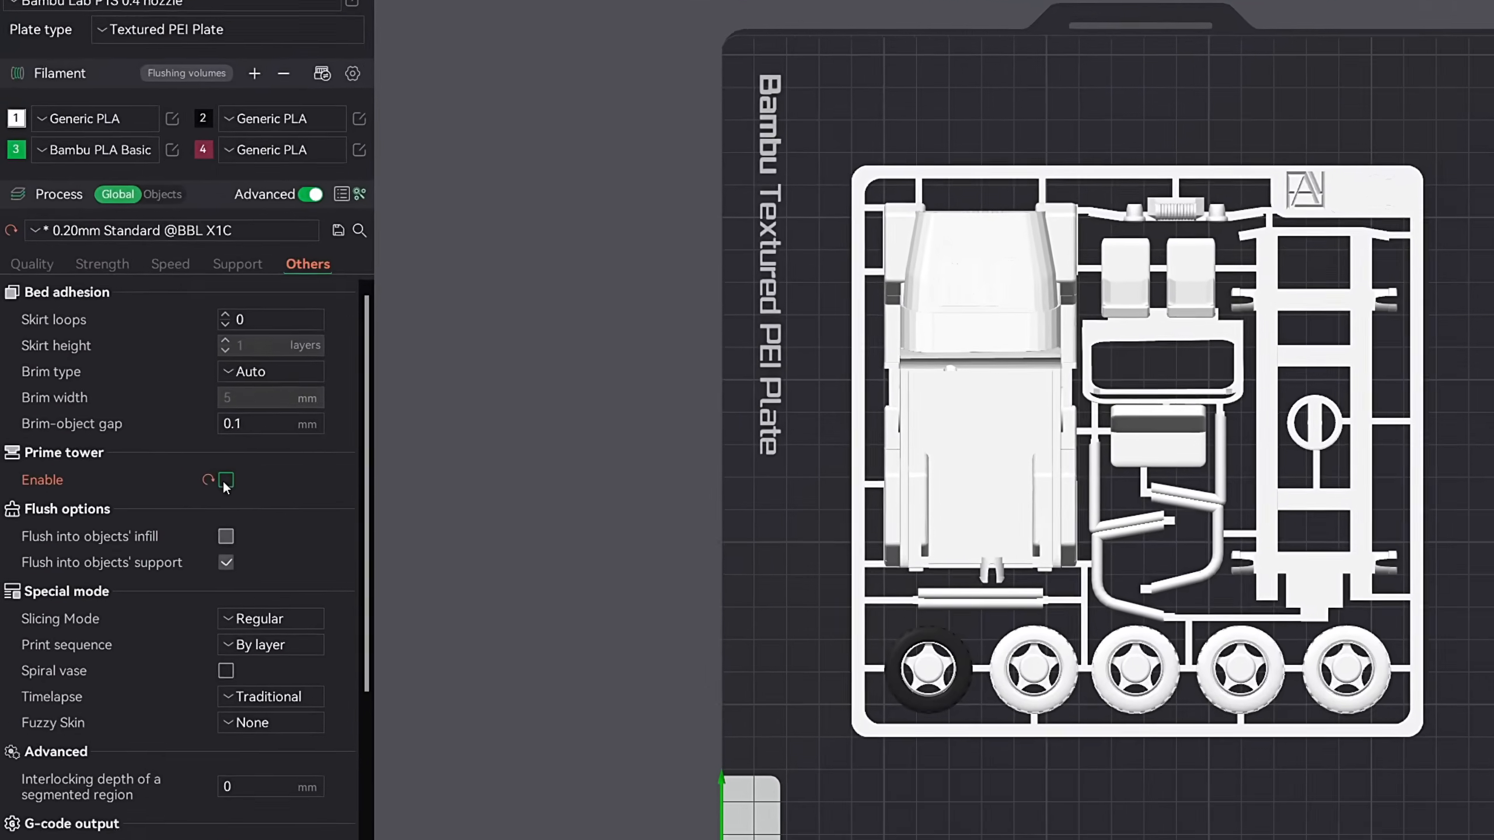
left_click(177, 467)
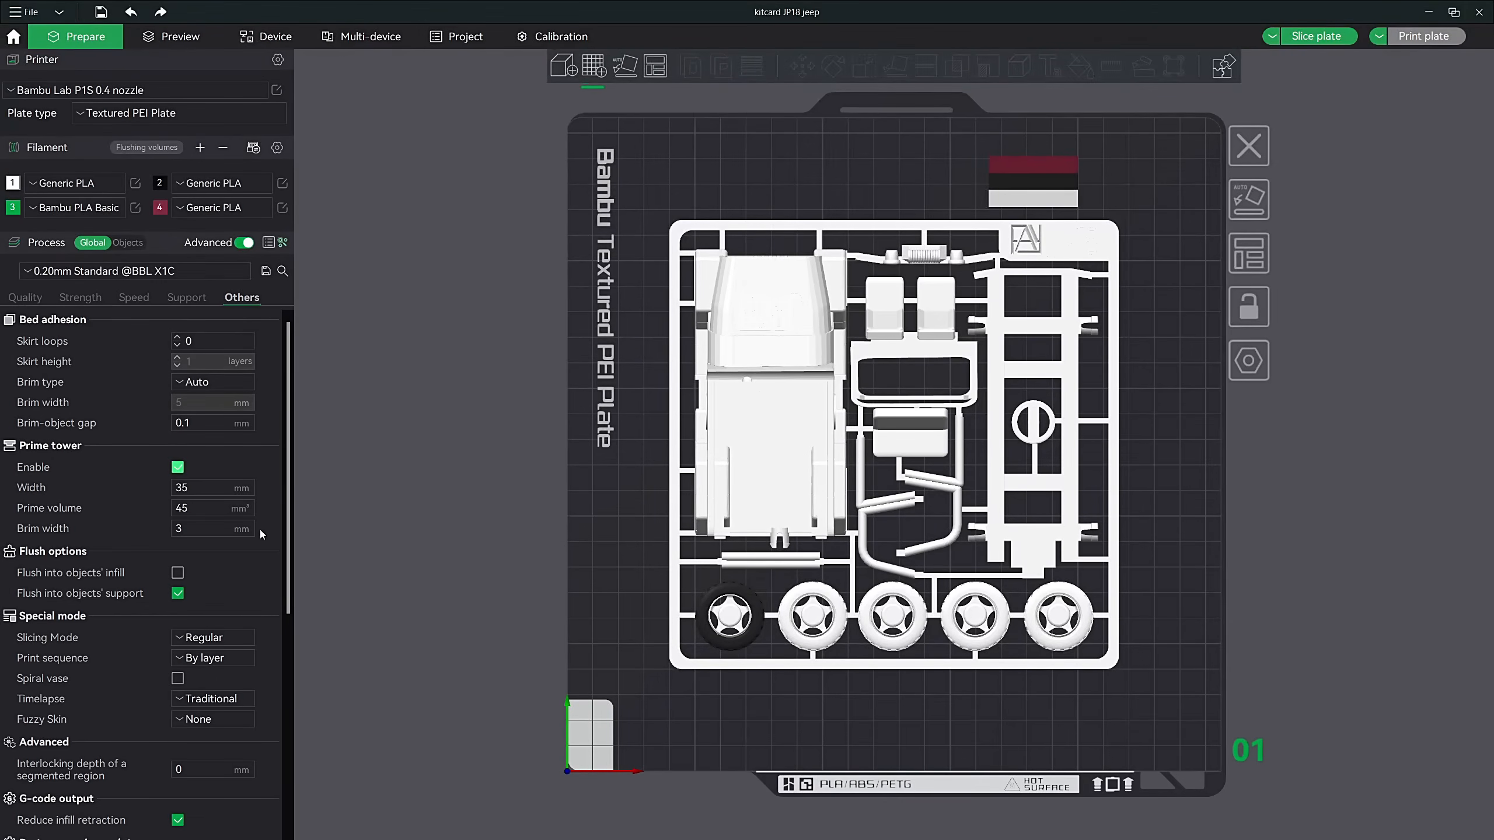
left_click(178, 532)
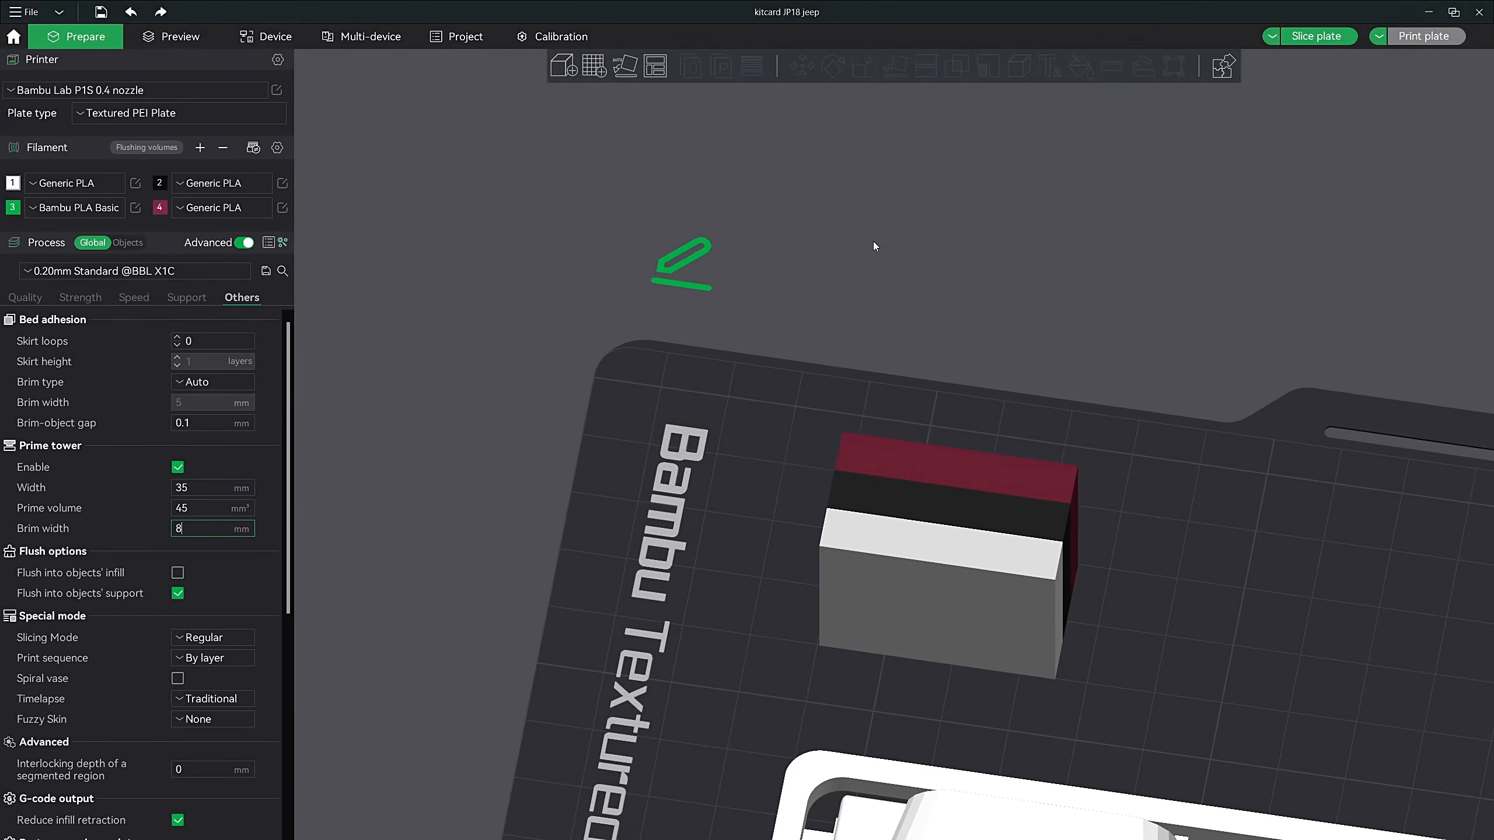
Slice the plate and step down through the prime tower's layers to inspect its brim
left_click(1300, 40)
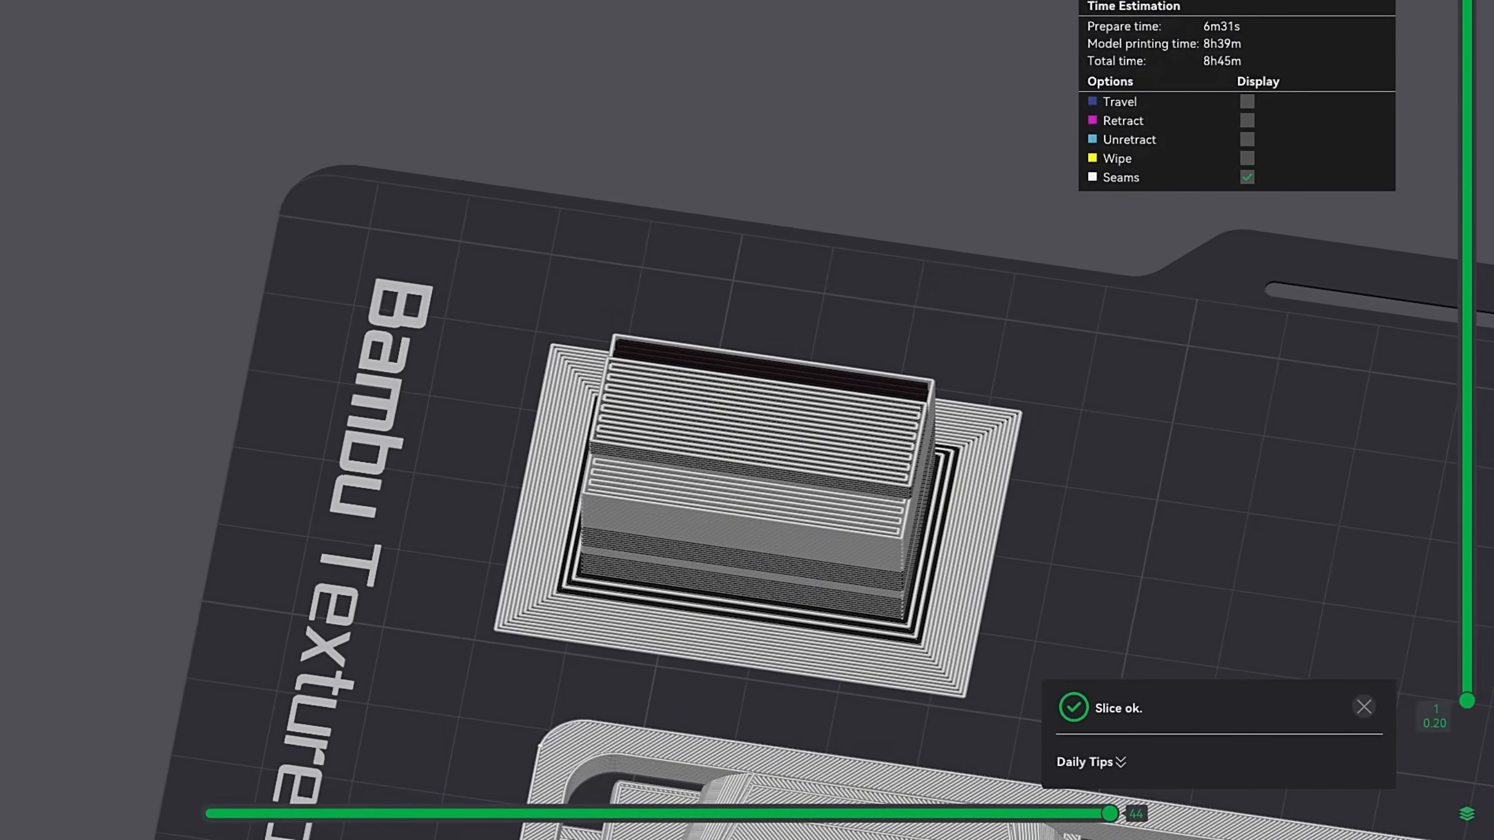
left_click_drag(1467, 6, 1403, 685)
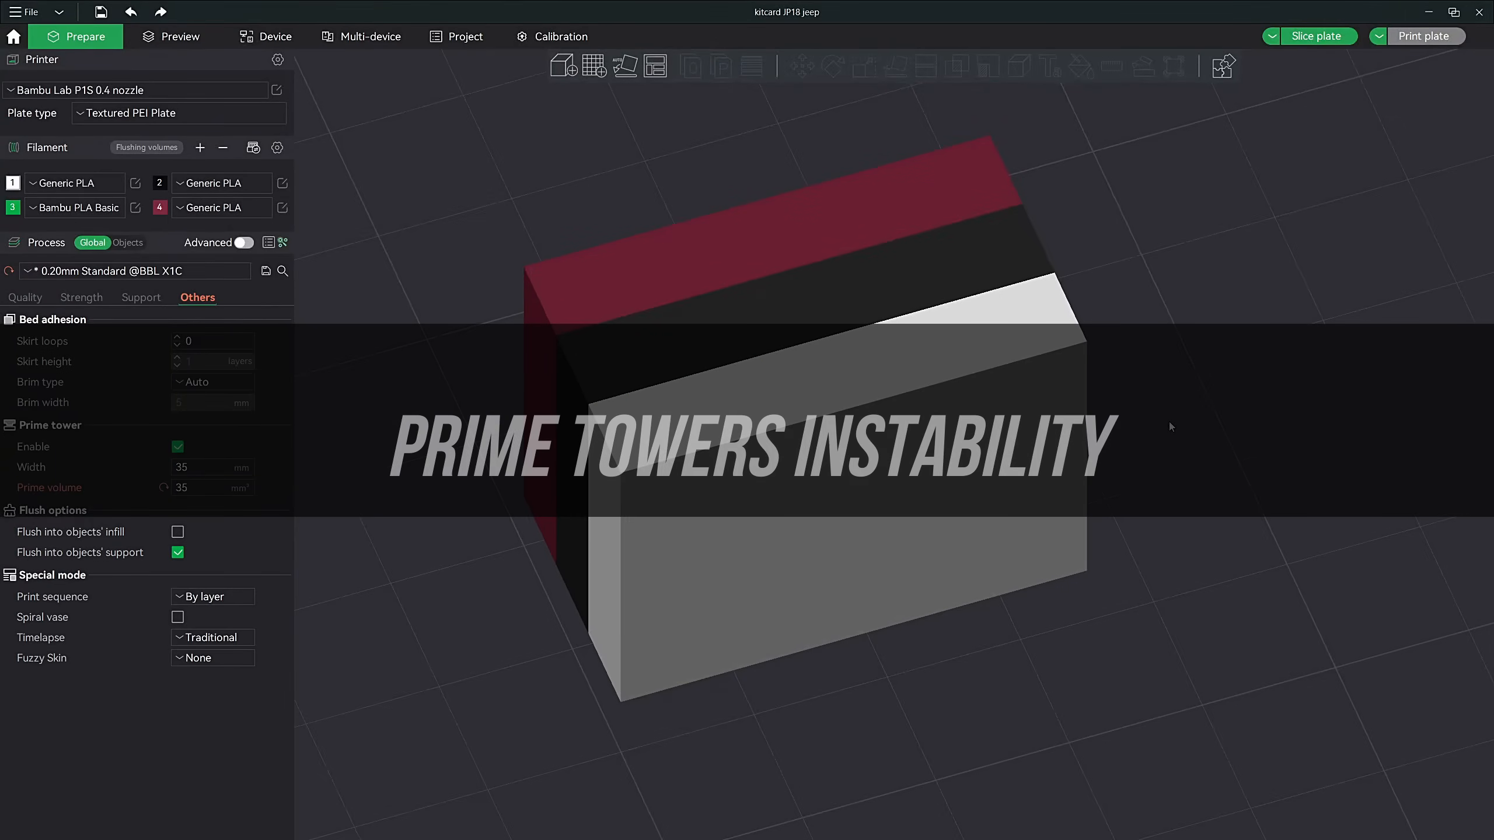
Set the prime tower's width to 50 mm and its brim width to 8 mm, and slice the plate
left_click(739, 418)
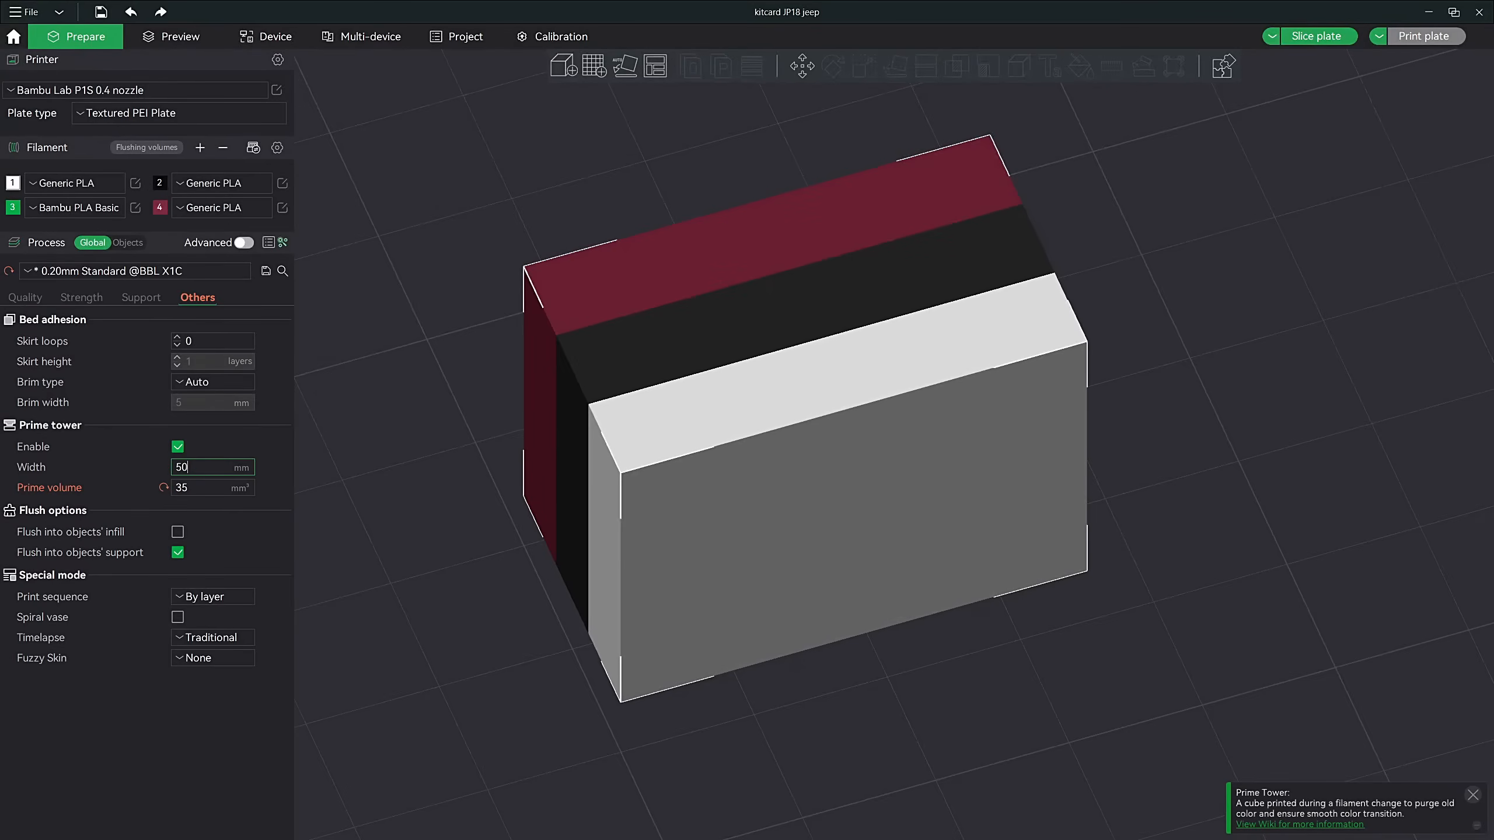
left_click(501, 569)
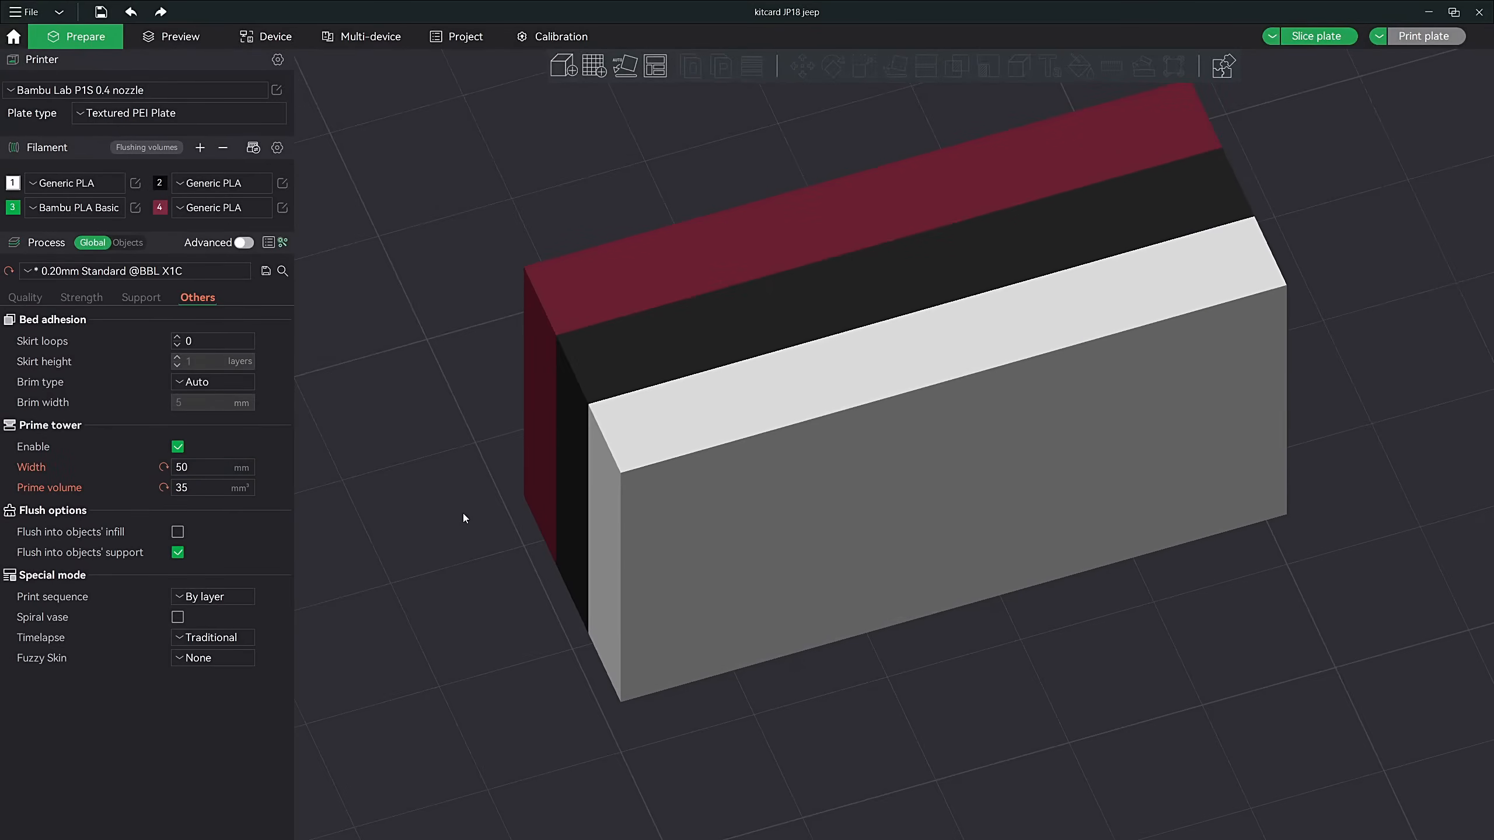
left_click(243, 243)
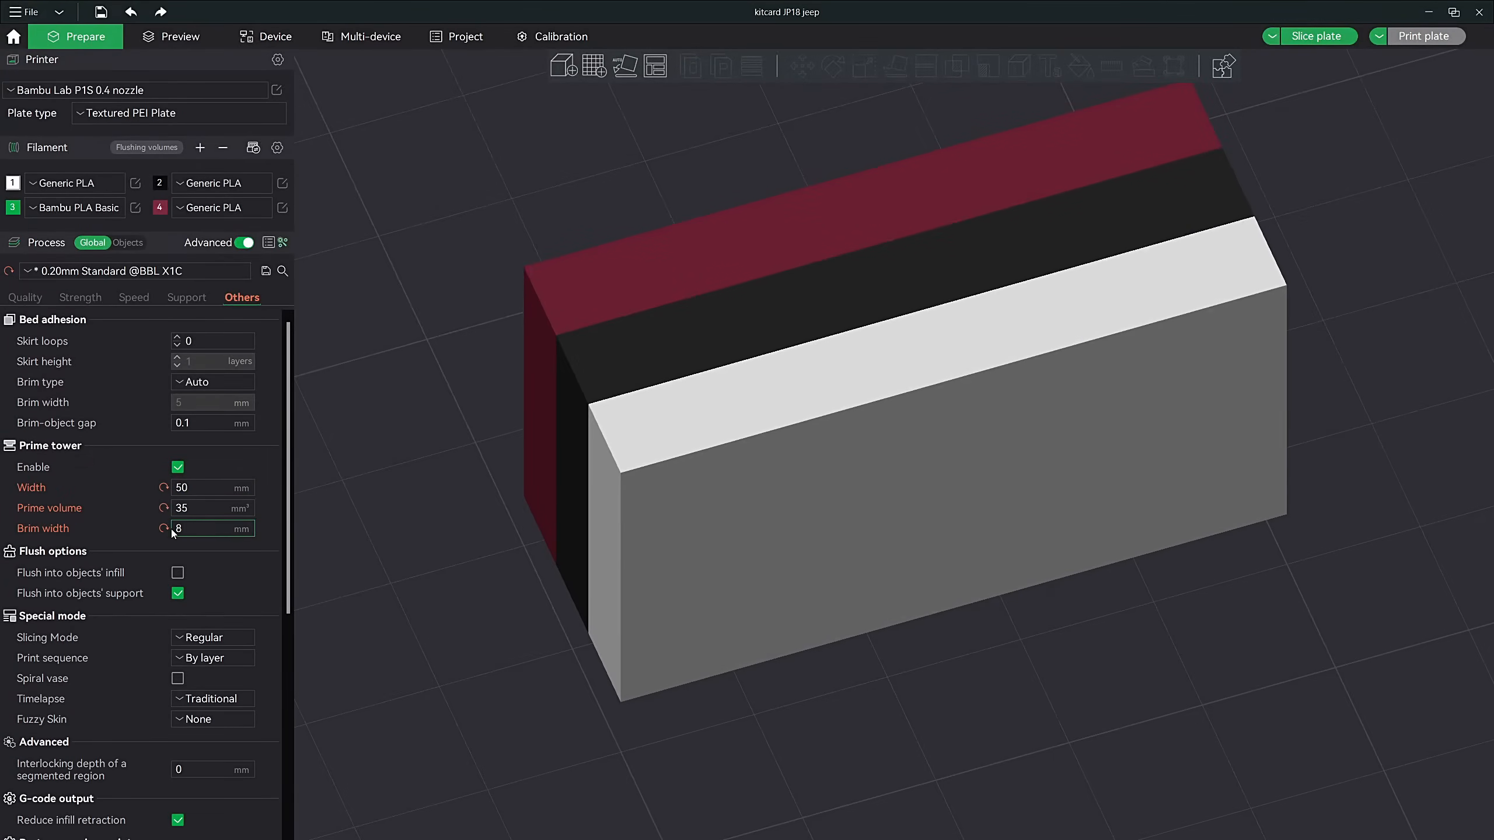
left_click(1344, 41)
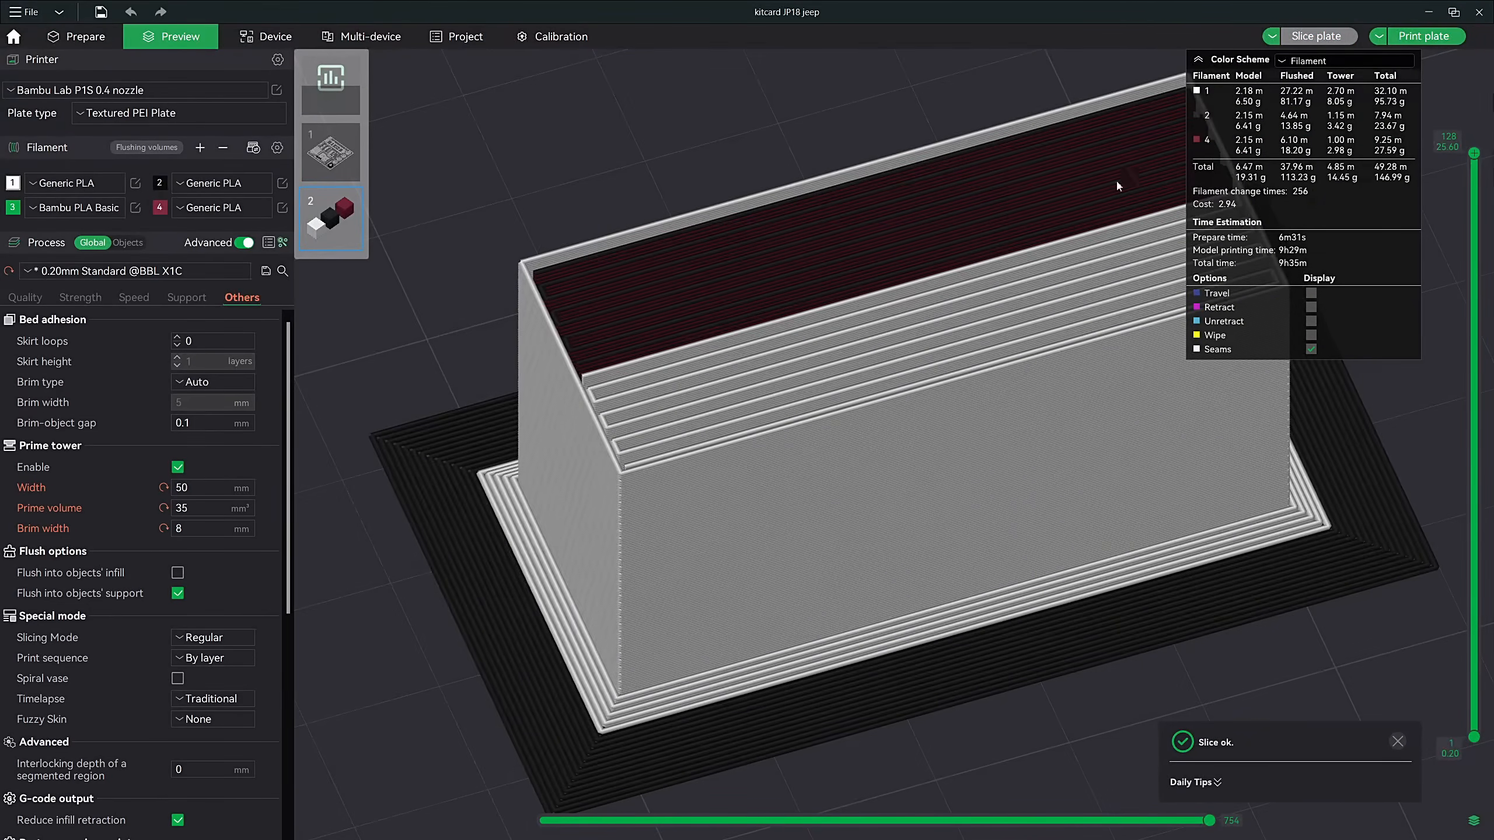
left_click(1197, 60)
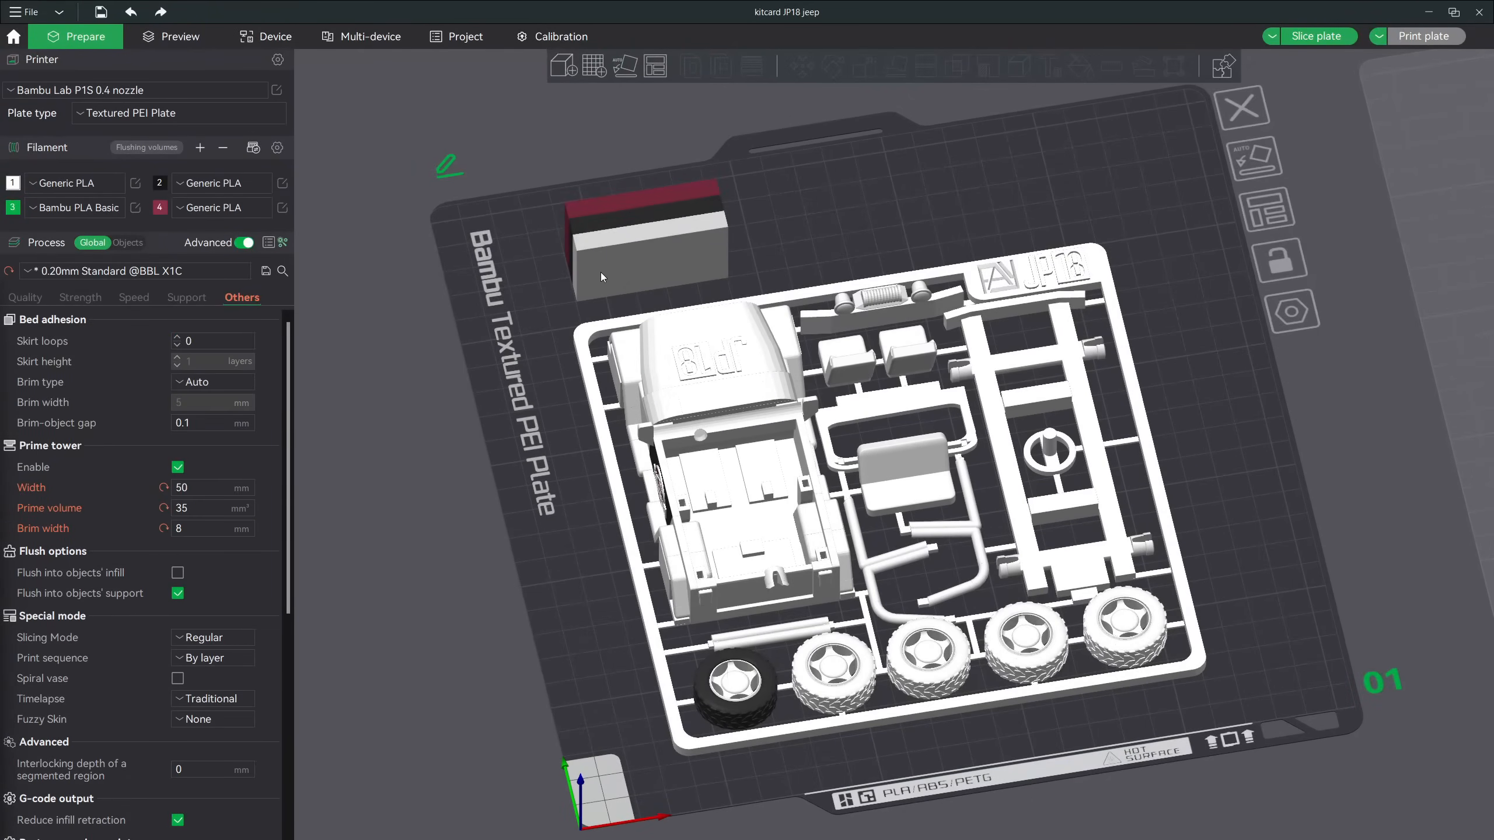
Move the prime tower to the plate's far corner, next to the kit card's JP18 label
left_click(600, 272)
left_click_drag(595, 277, 1055, 217)
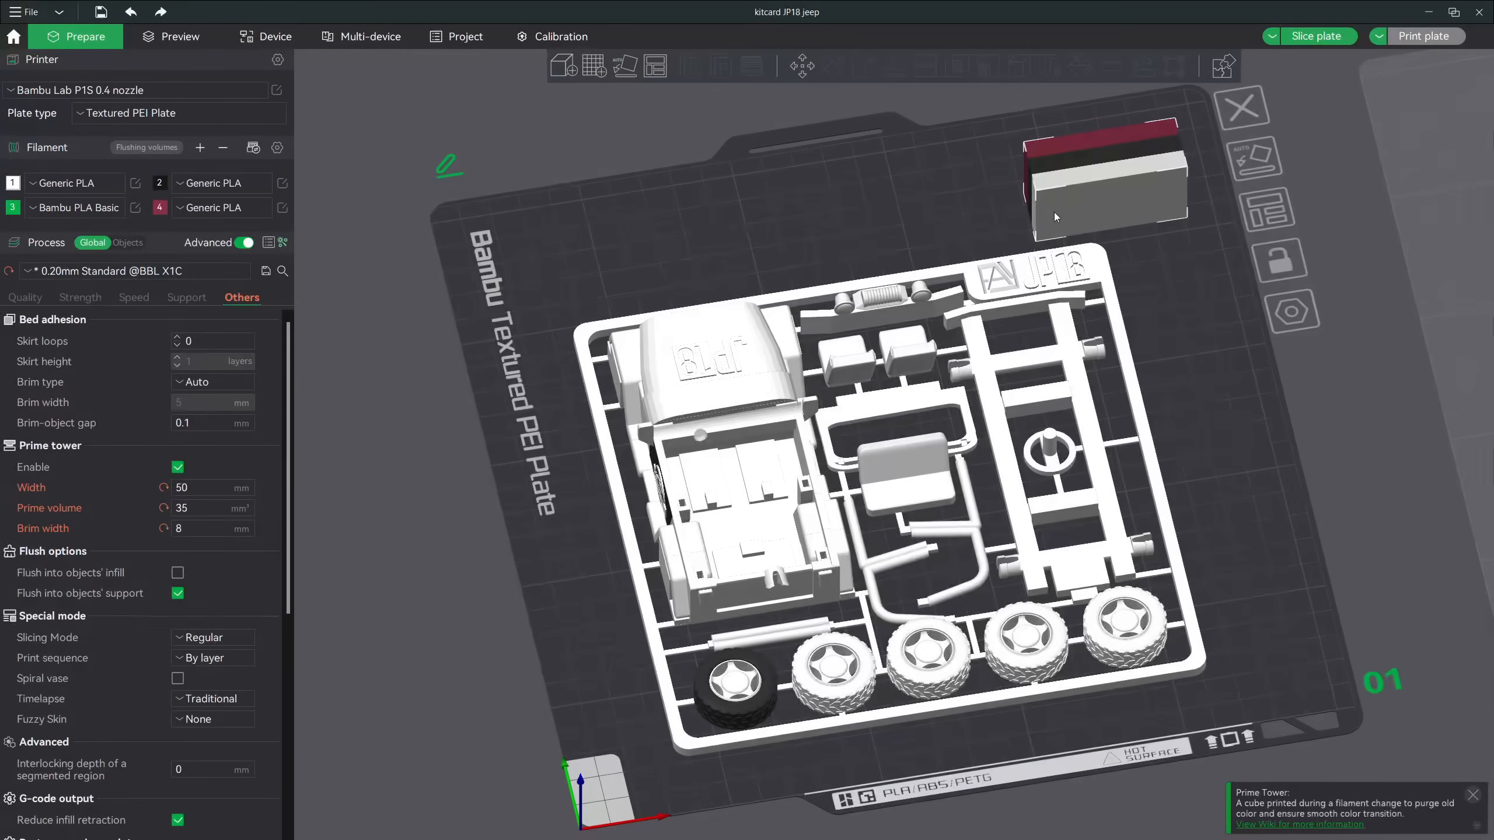
left_click(947, 219)
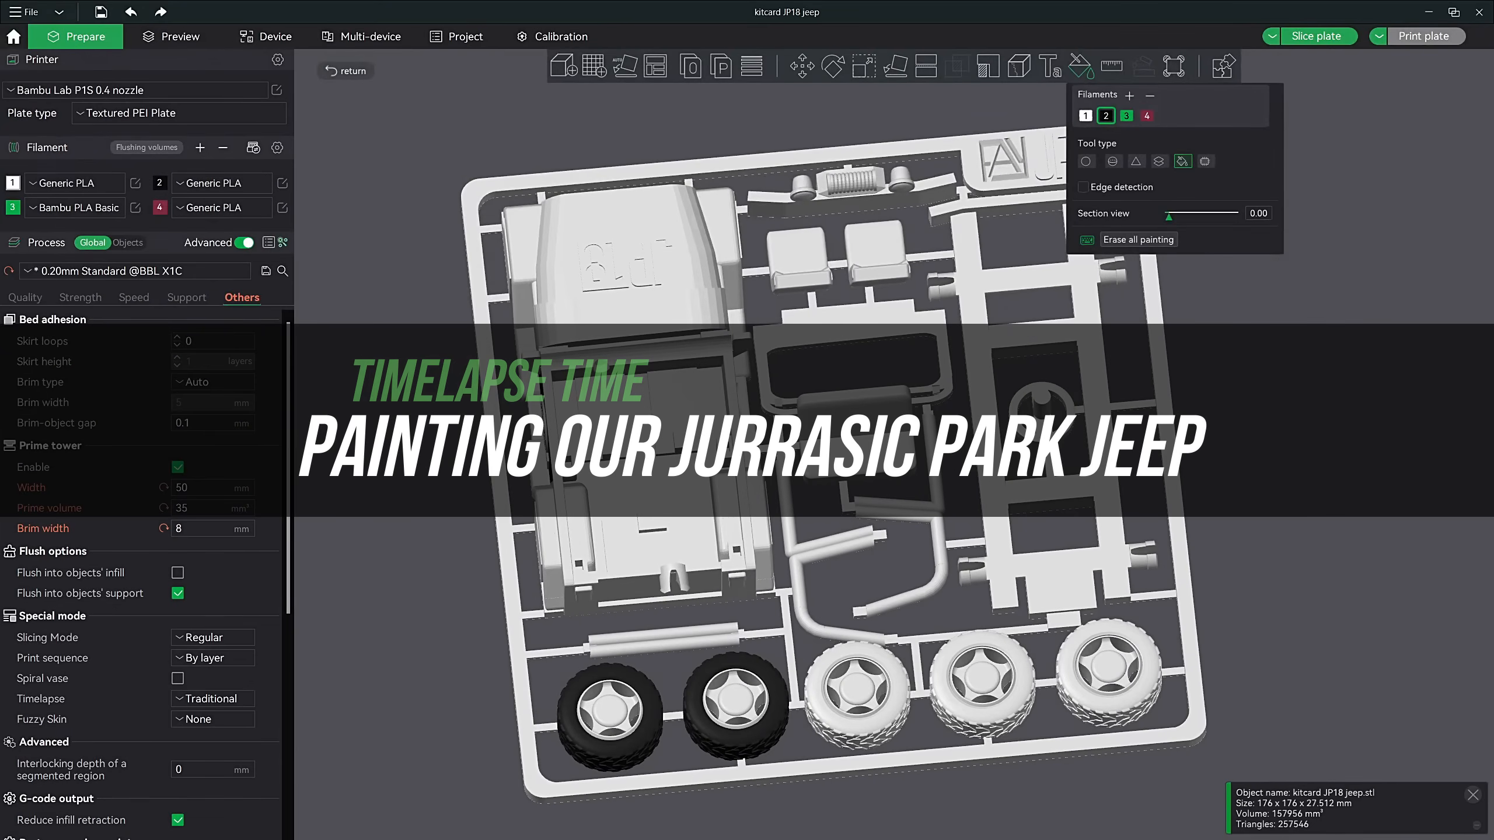
Fill the three remaining white tires on the kit card with filament 2
left_click(856, 689)
left_click(982, 677)
left_click(1117, 713)
Fill the five wheel rims on the kit card with filament 4
left_click(609, 709)
left_click(735, 699)
left_click(855, 689)
left_click(983, 677)
left_click(1109, 665)
Enable edge detection, move the section view to 0.56 to expose the door logo, and raise the smart fill angle
mouse_move(1109, 664)
left_mouse_down()
mouse_move(1023, 740)
mouse_move(1054, 743)
mouse_move(714, 615)
mouse_move(627, 628)
mouse_move(1001, 215)
left_mouse_up()
key("2")
left_click(1082, 187)
mouse_move(1082, 353)
left_mouse_down()
mouse_move(1266, 544)
mouse_move(1244, 631)
mouse_move(1324, 601)
mouse_move(1118, 648)
mouse_move(1059, 618)
left_mouse_up()
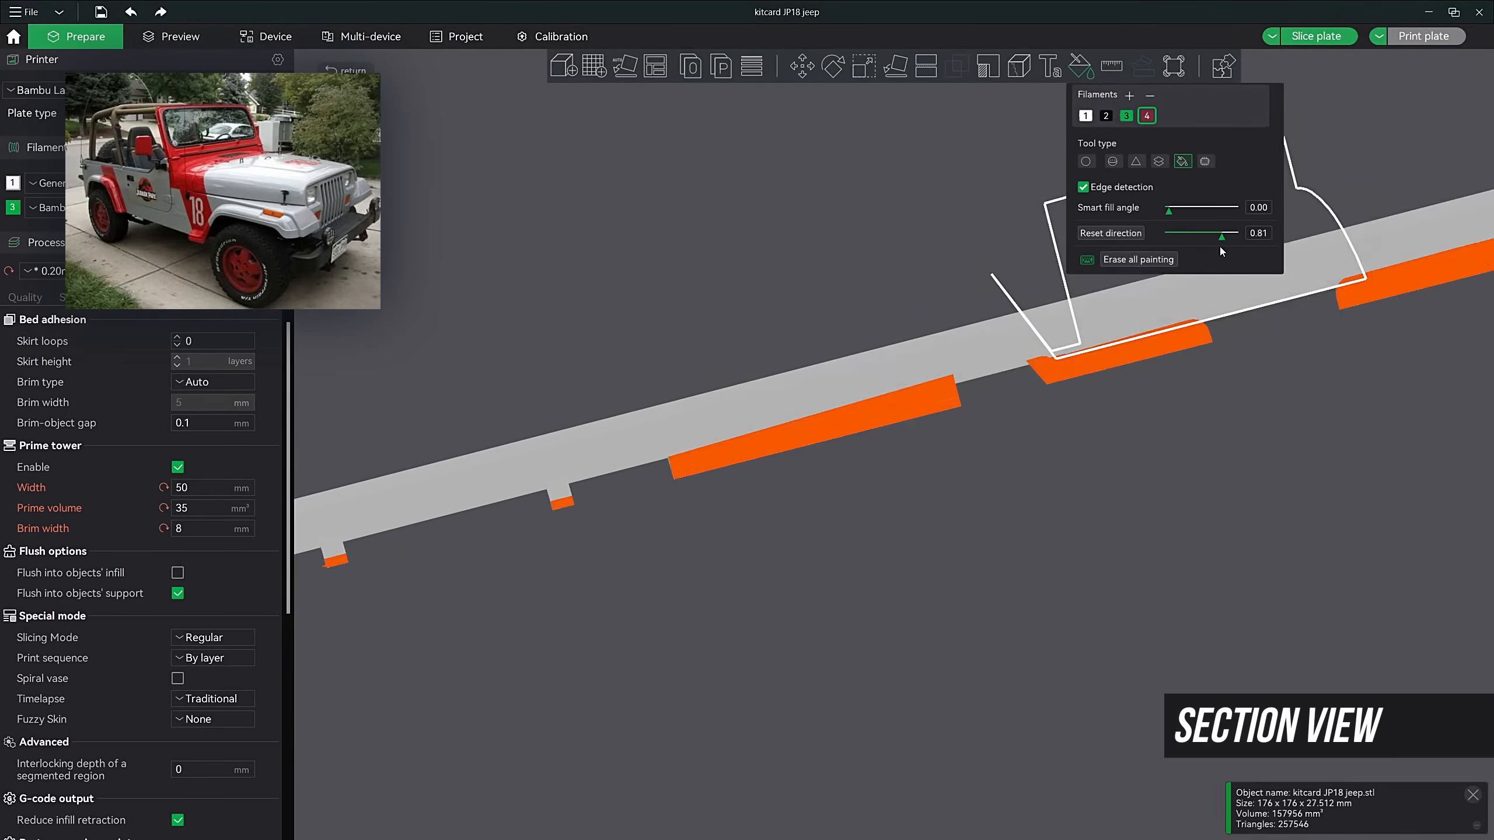
left_click_drag(1221, 236, 1206, 236)
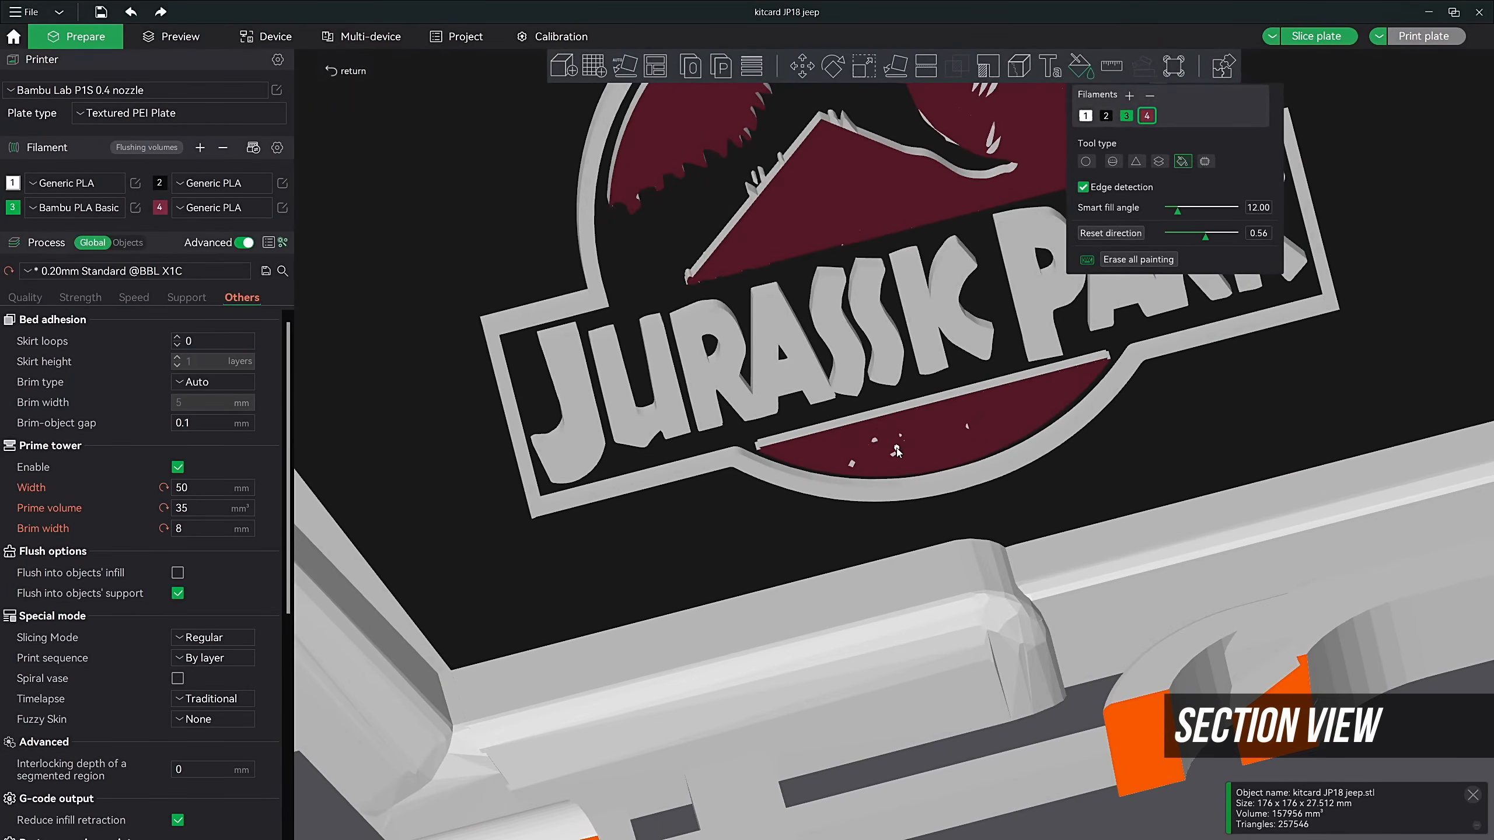
scroll(871, 447, "up", 5)
left_click_drag(1178, 210, 1223, 212)
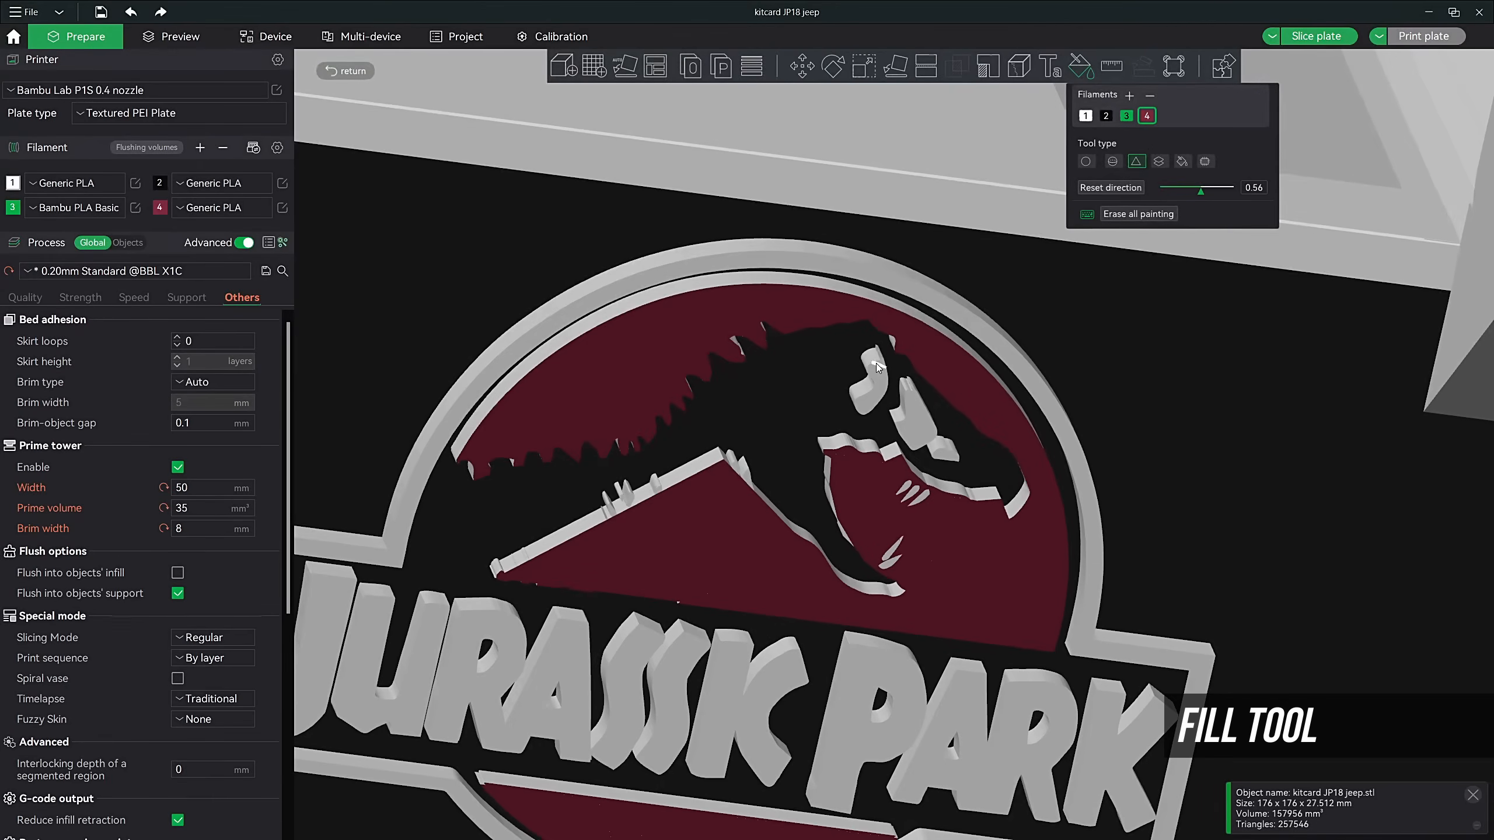
Try filling the black door panel around the logo with filament 4, and undo the fill
left_click(1182, 161)
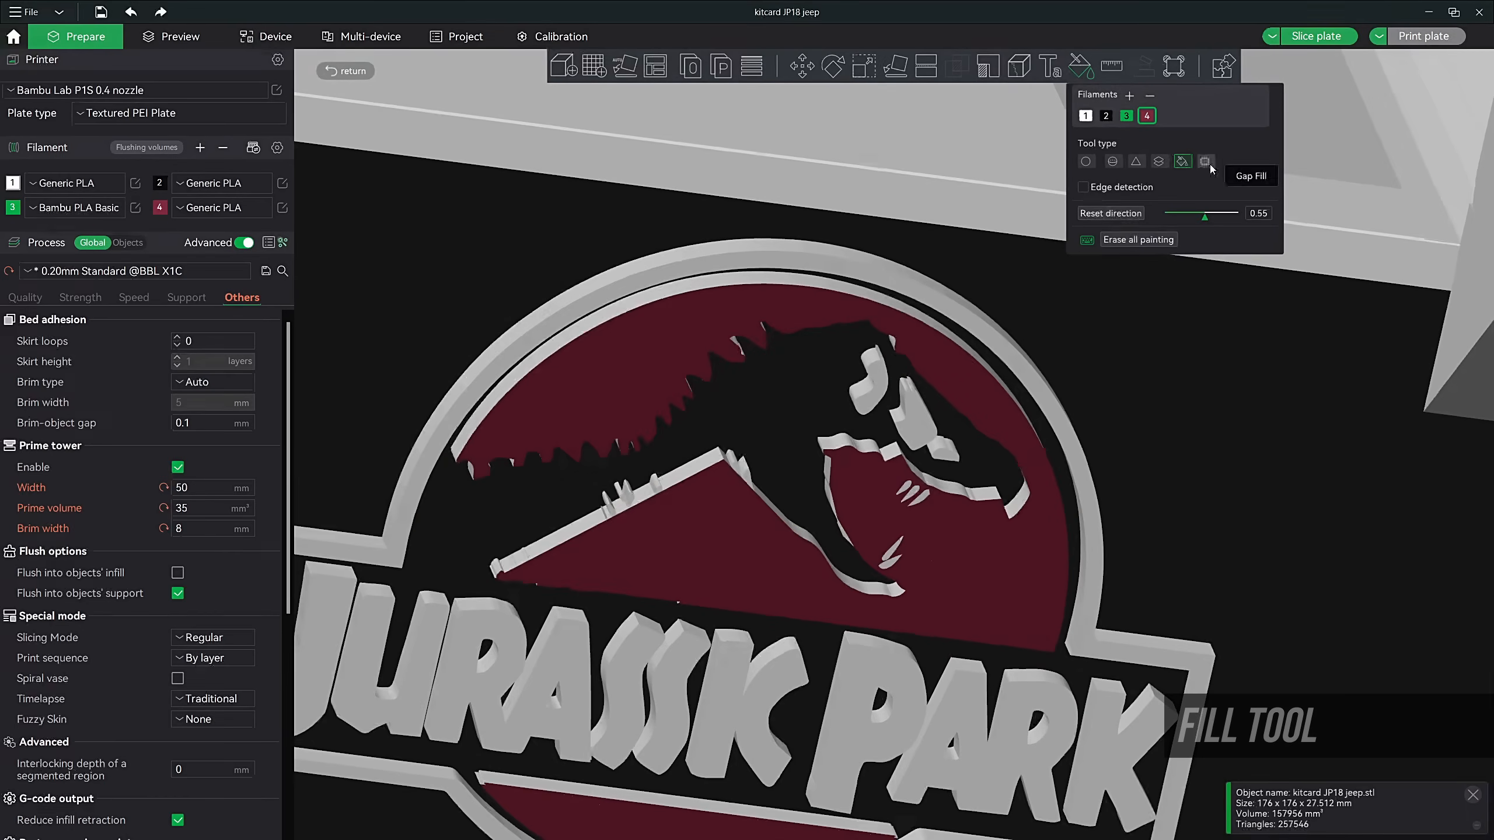
left_click(1020, 321)
key("ctrl+z")
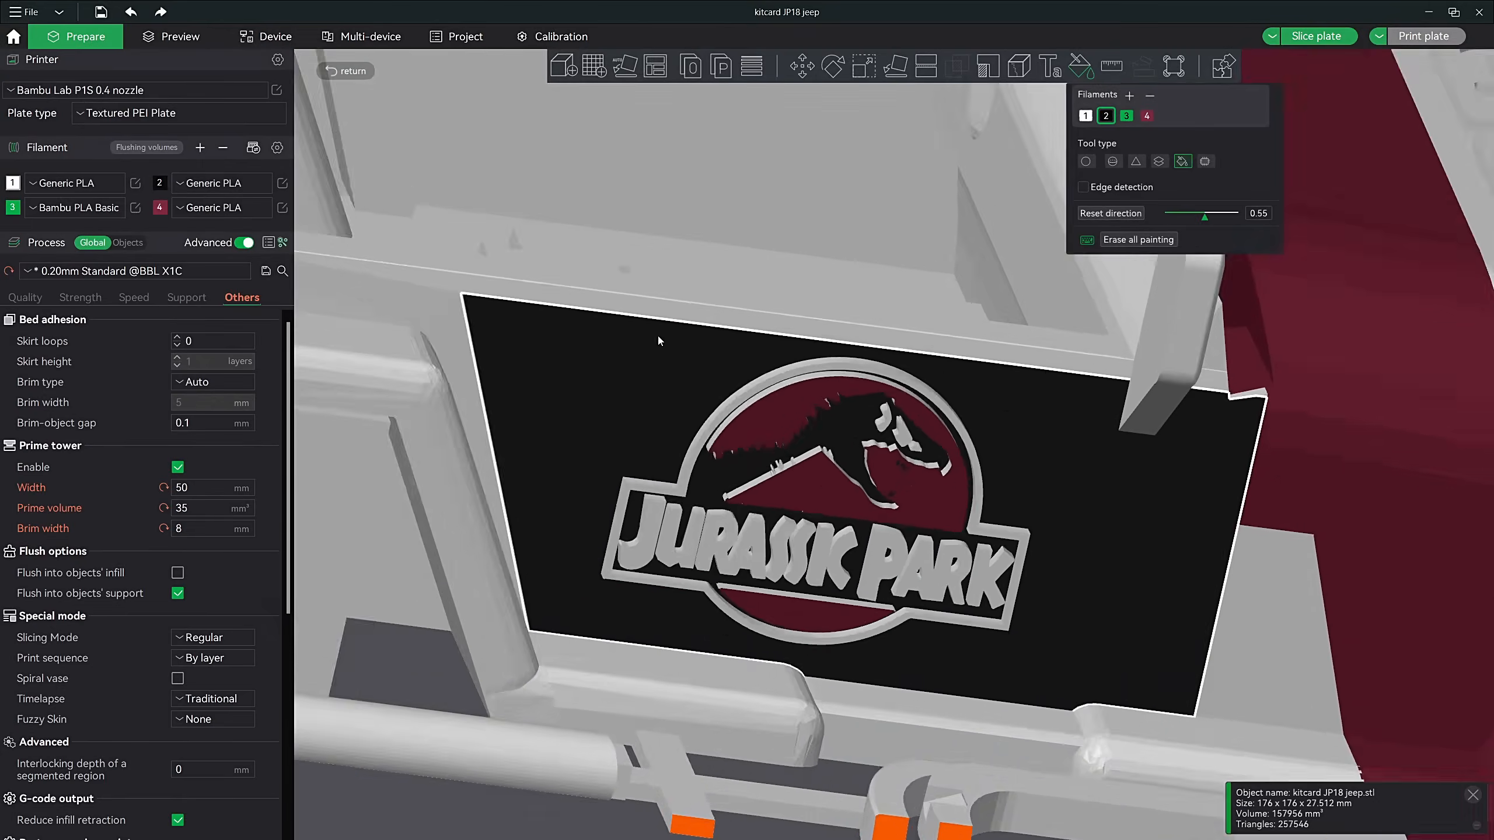
Touch up the Jurassic Park logo on the door, alternating between filament 4 and filament 2
scroll(824, 396, "up", 3)
key("4")
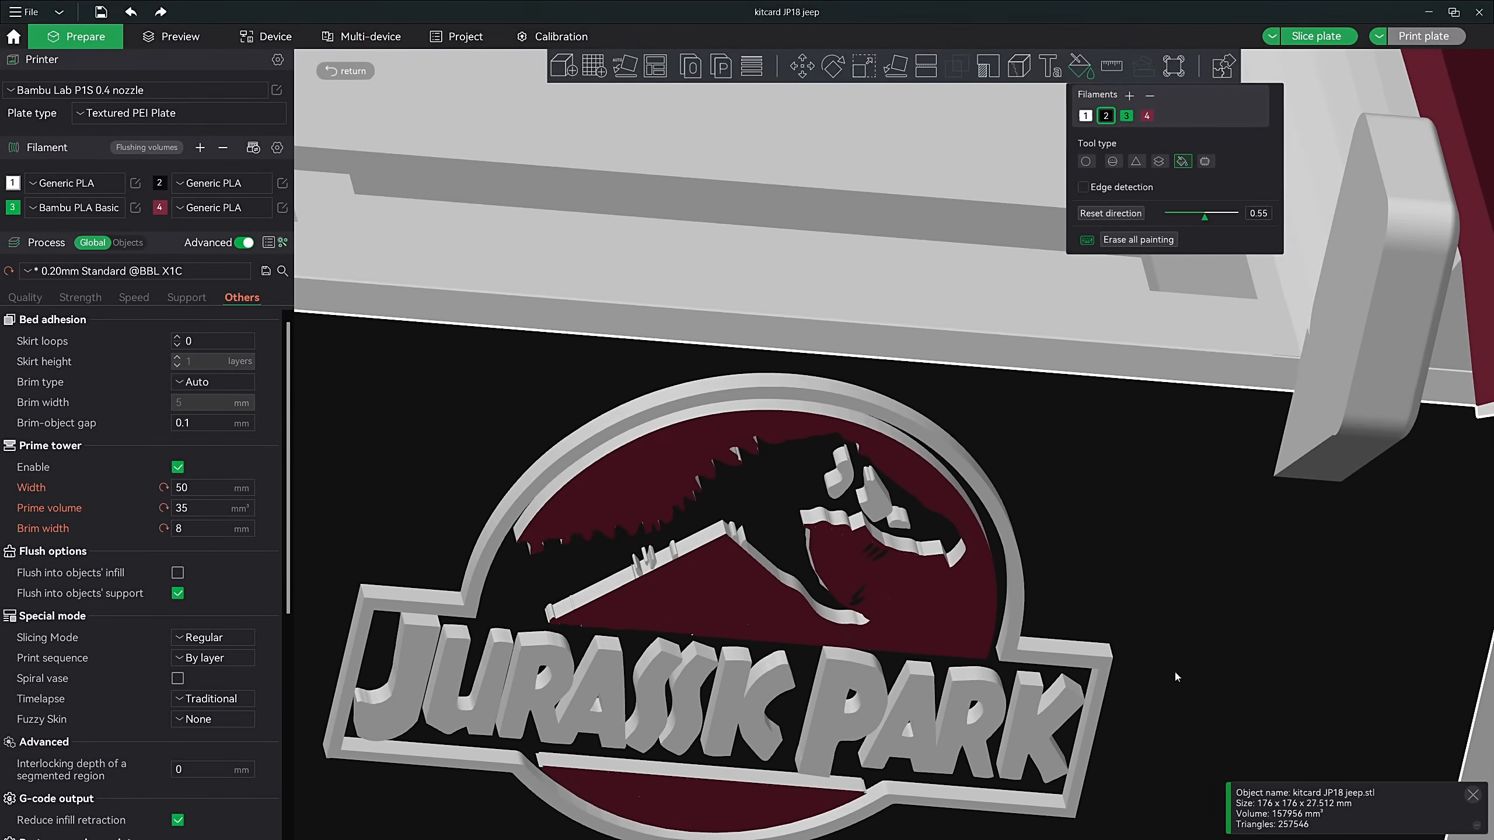
scroll(1018, 308, "up", 3)
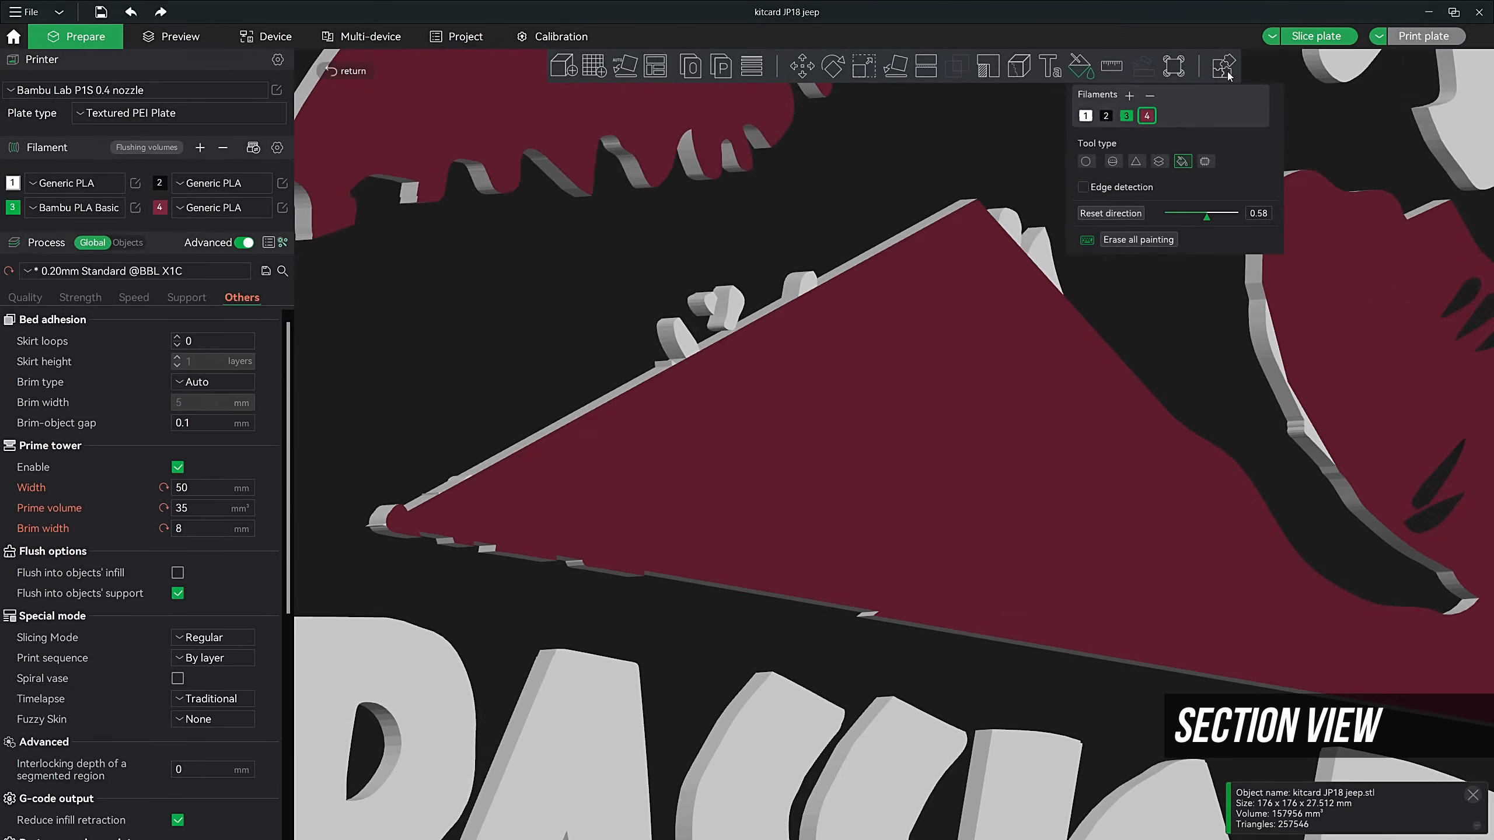
key("2")
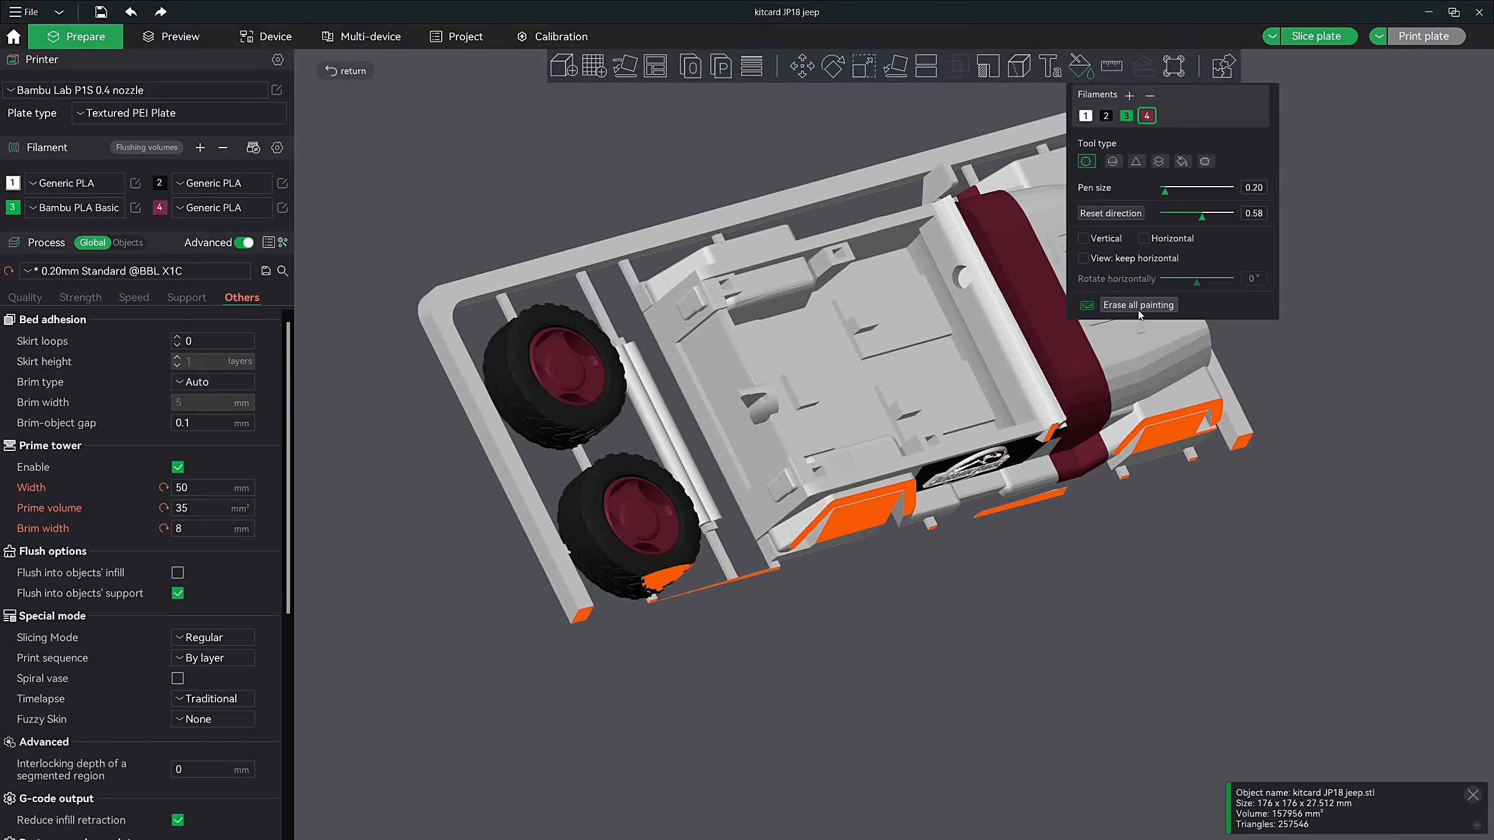
Fill the jeep's seats with filament 2 using the Fill tool
left_click(1182, 161)
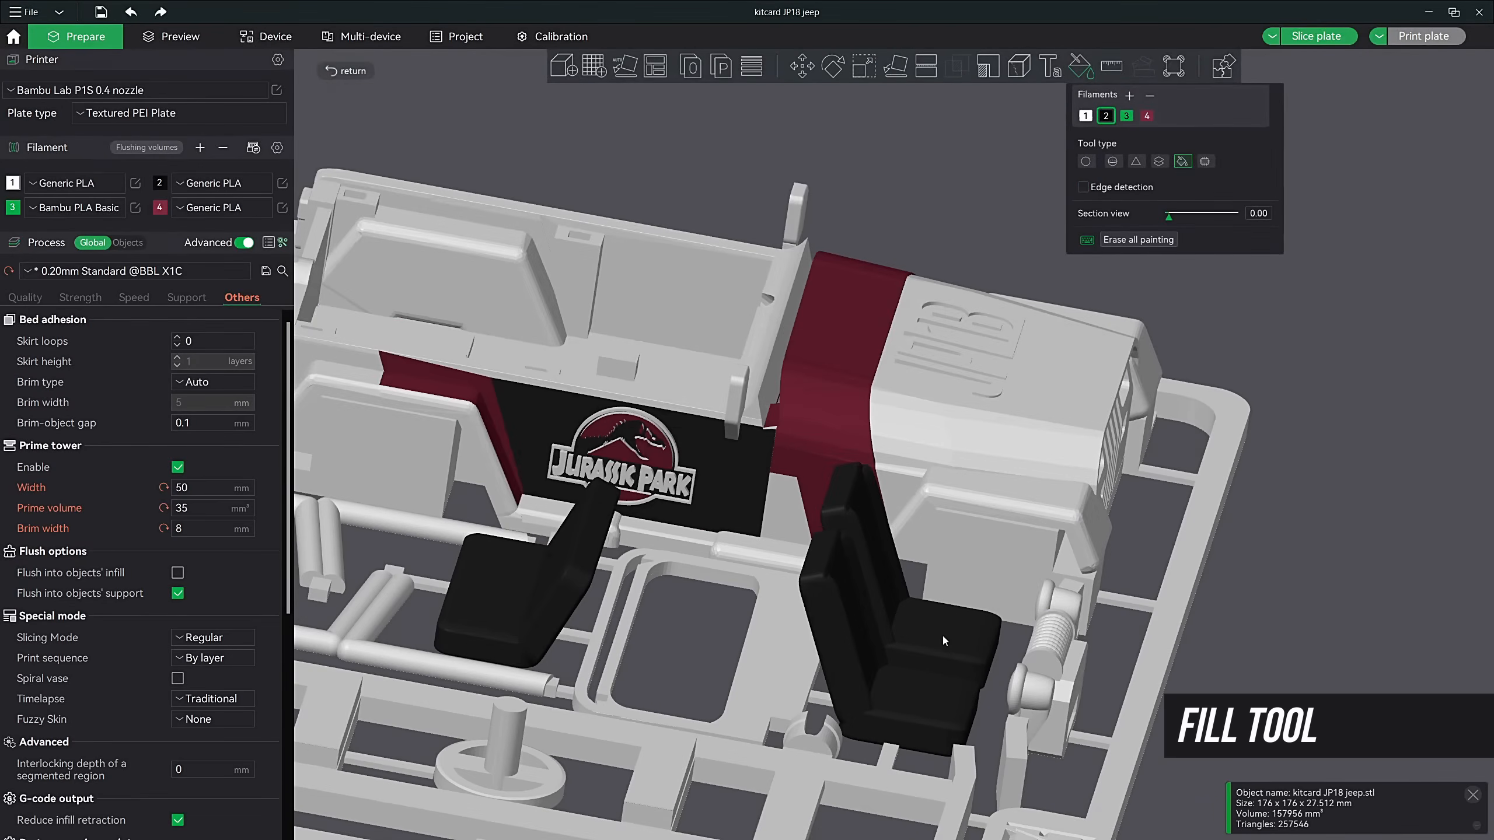
left_click_drag(943, 641, 923, 533)
Fill the raised JP18 lettering on the hood with filament 4, switching between filaments 2 and 4 as needed
key("4")
left_click(765, 559)
key("2")
left_click_drag(748, 583, 1206, 670)
scroll(1206, 670, "up", 5)
key("4")
scroll(1206, 671, "down", 3)
left_click(773, 471)
left_click_drag(773, 471, 816, 487)
scroll(662, 551, "down", 3)
scroll(816, 487, "up", 4)
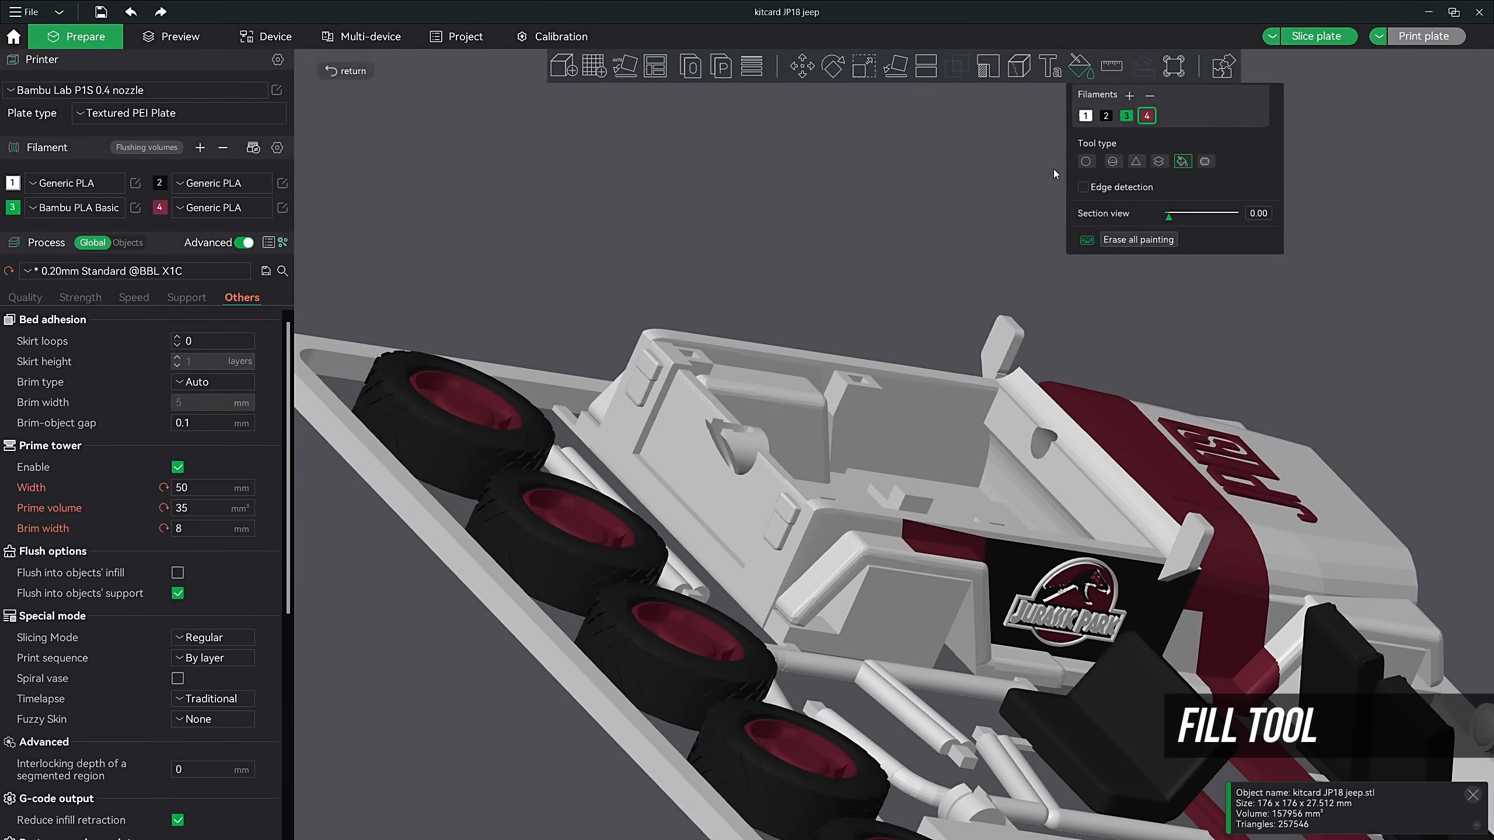
Turn on edge detection and fill the lower lens of one rear taillight, including its bevelled edges, with filament 4
scroll(816, 487, "up", 3)
left_click(1082, 187)
scroll(1012, 450, "up", 4)
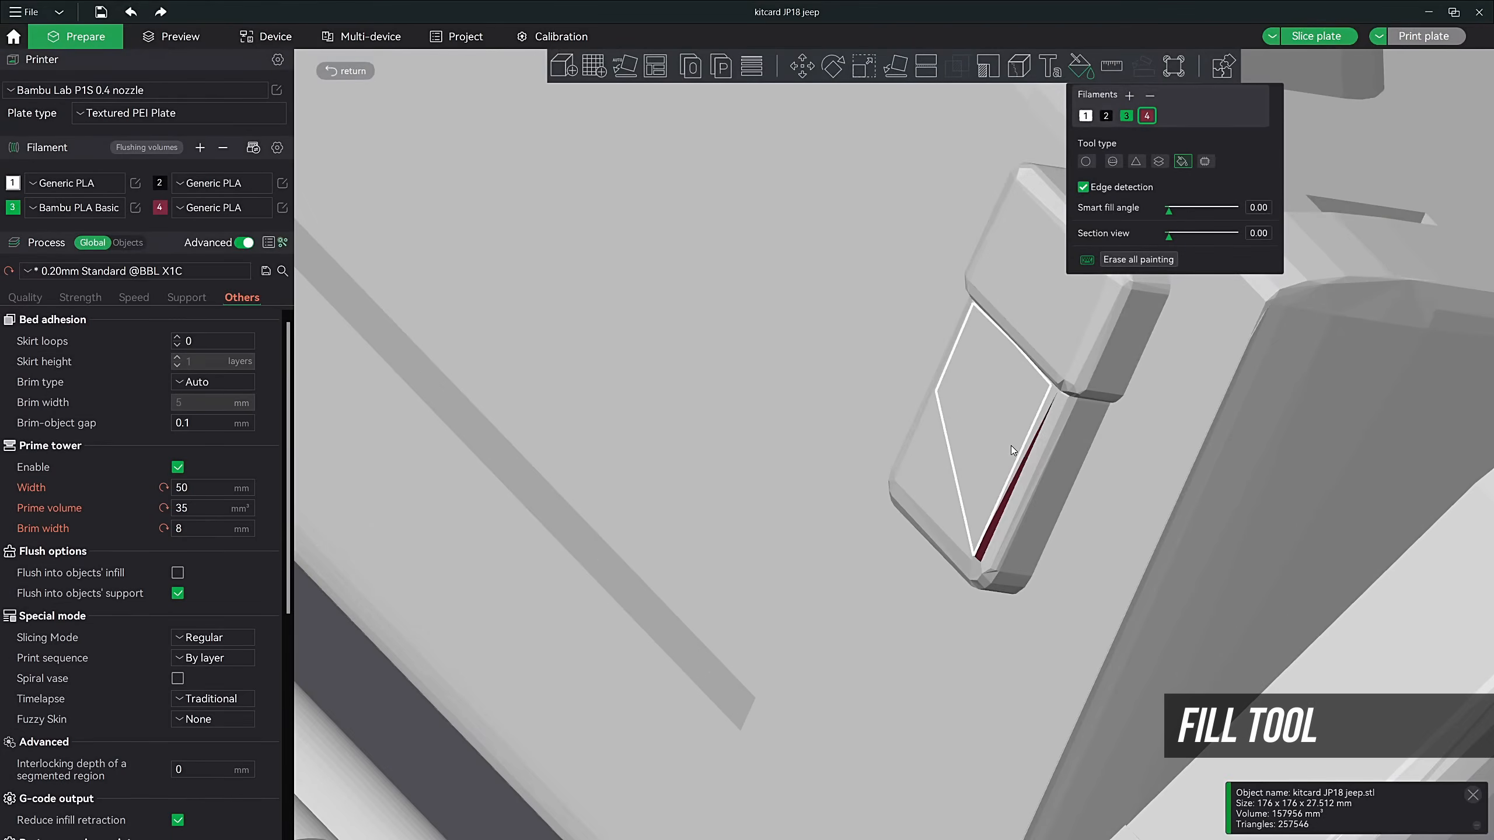
left_click(1012, 450)
left_click(965, 530)
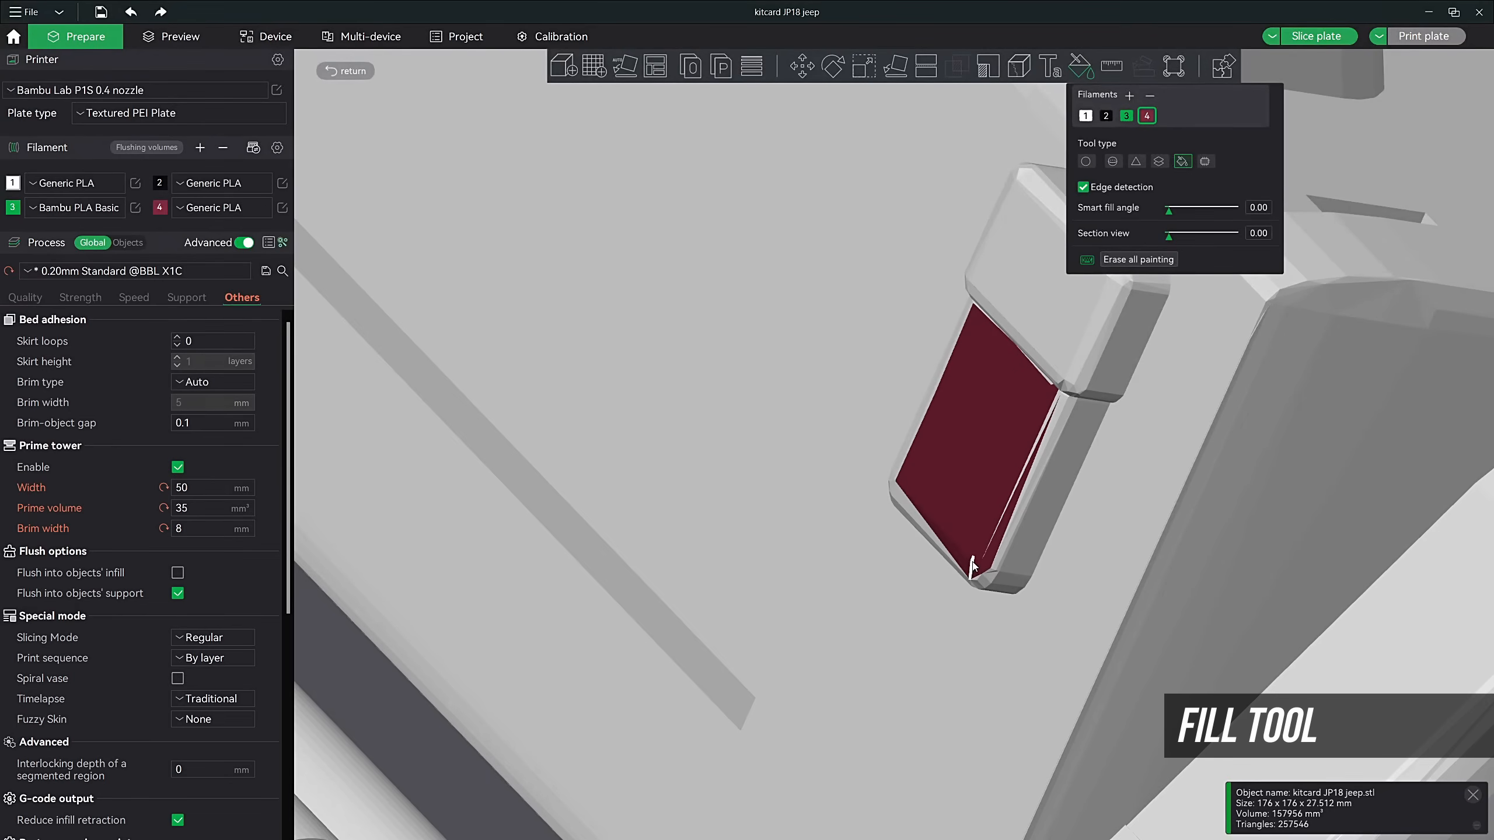
scroll(972, 568, "down", 5)
left_click_drag(883, 471, 794, 382)
scroll(766, 334, "up", 6)
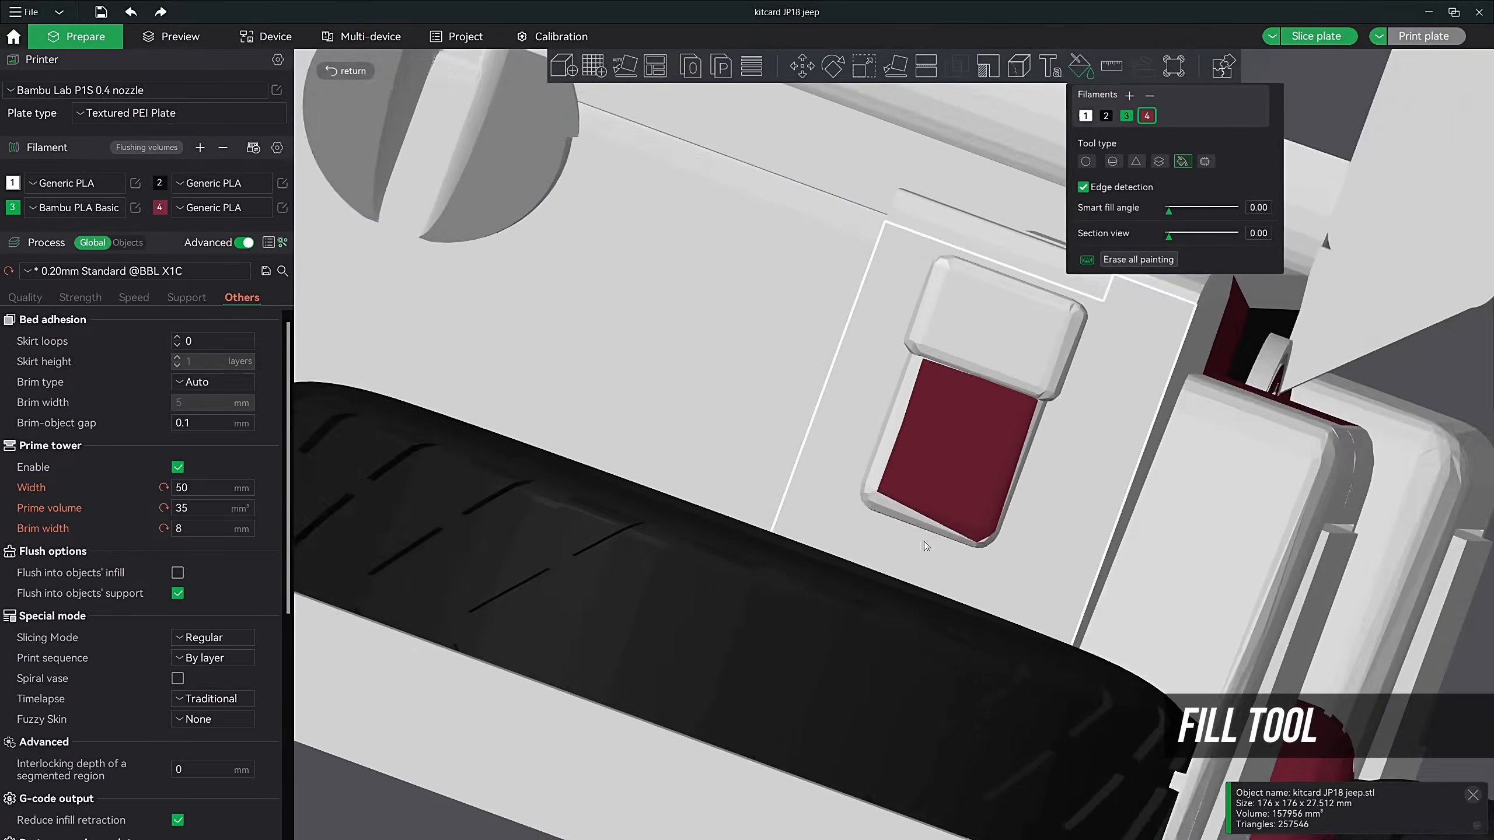
scroll(882, 471, "up", 2)
left_click(881, 499)
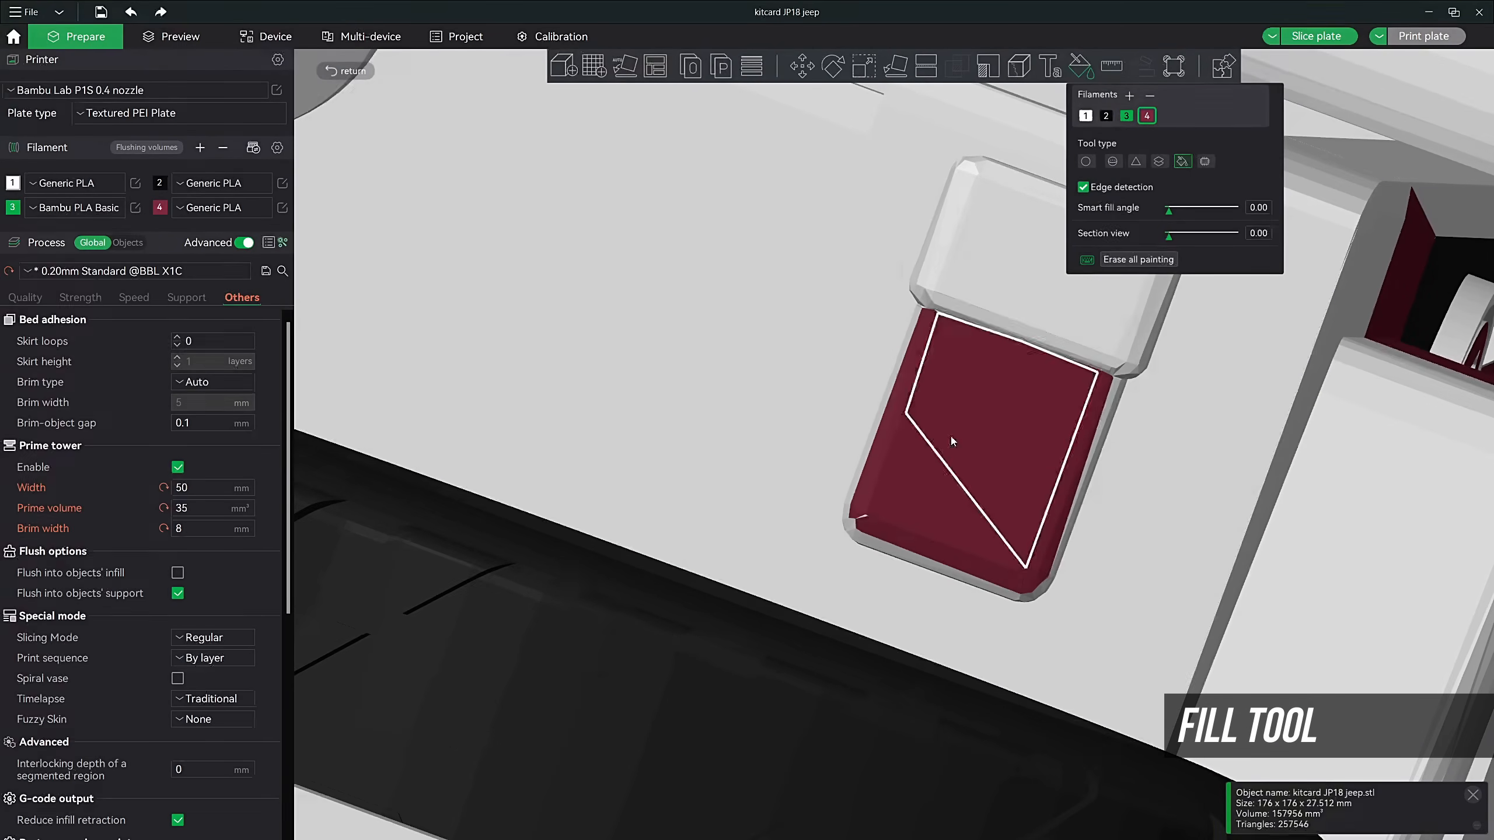
scroll(860, 522, "up", 2)
Fill the lower lens and bevelled edges of the other rear taillight with filament 4
scroll(859, 518, "down", 5)
scroll(805, 435, "up", 3)
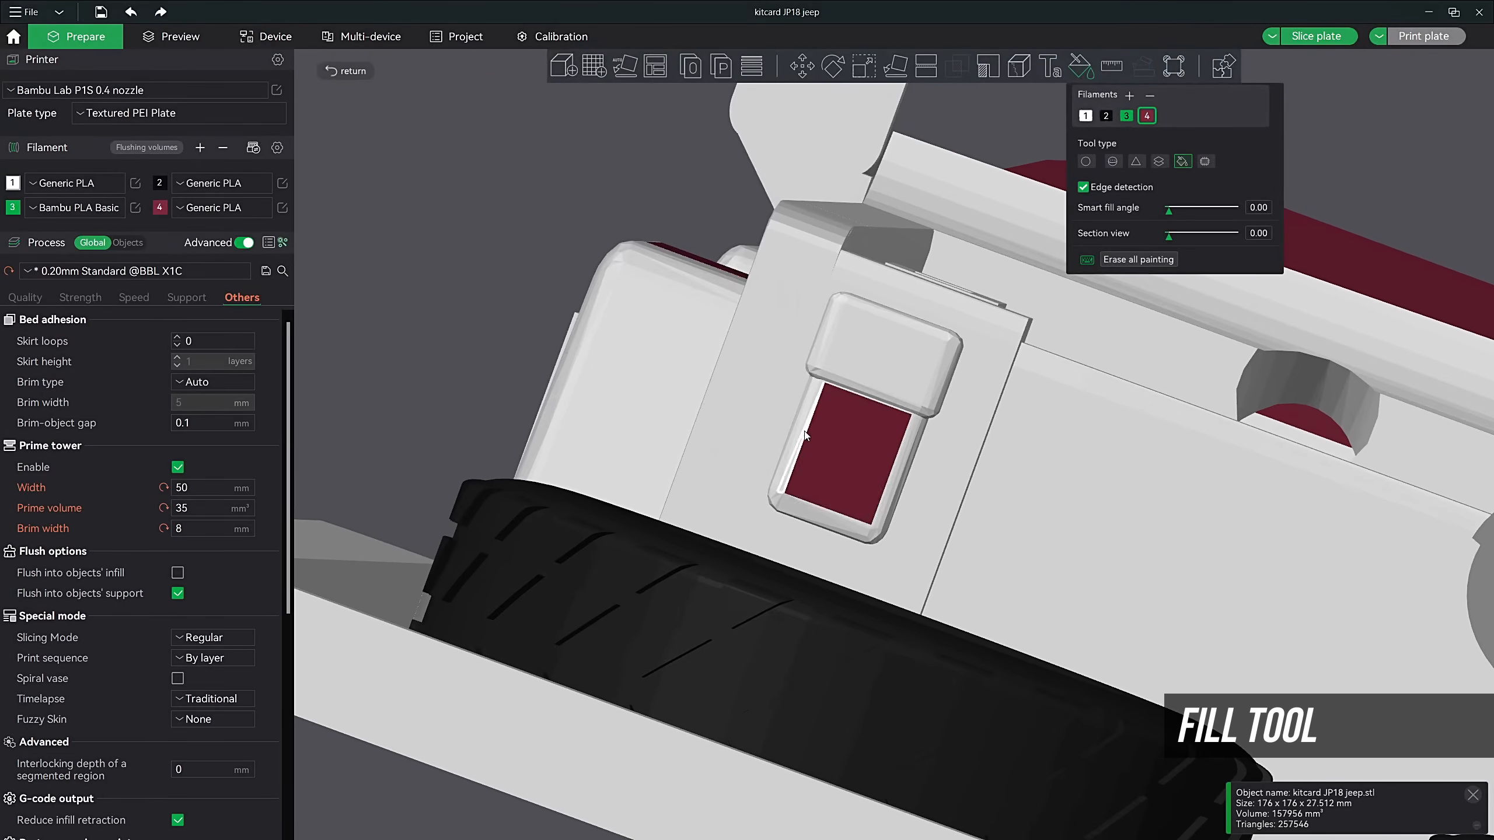
scroll(804, 435, "up", 3)
left_click(593, 594)
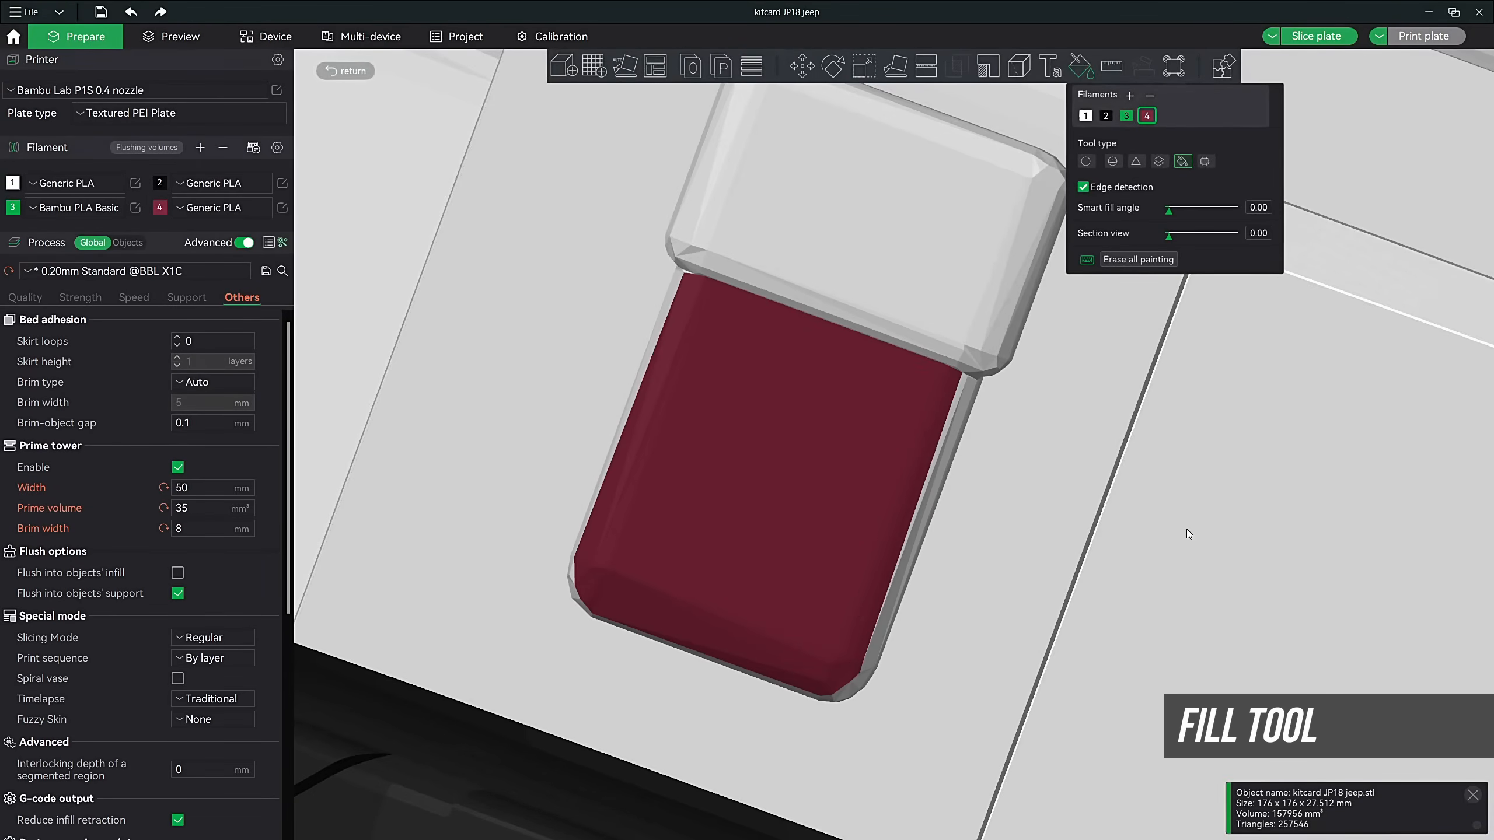
Fill the front bumper, winch and lights with filament 2, turning off edge detection to cover whole surfaces
scroll(1188, 534, "down", 10)
left_click_drag(987, 678, 1071, 700)
right_click_drag(1400, 718, 1175, 679)
key("2")
scroll(1177, 679, "up", 5)
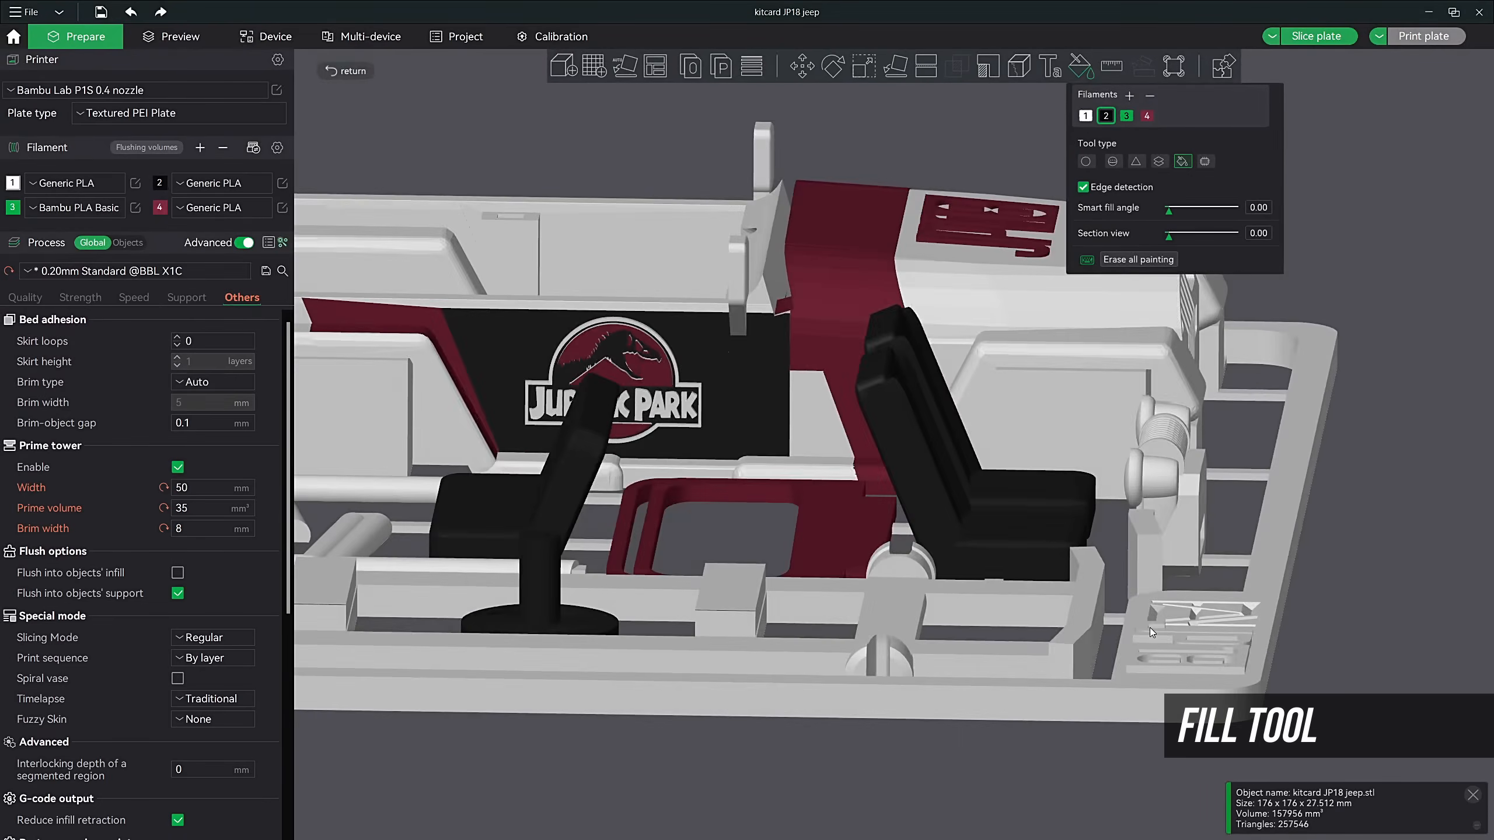
left_click_drag(1000, 412, 932, 343)
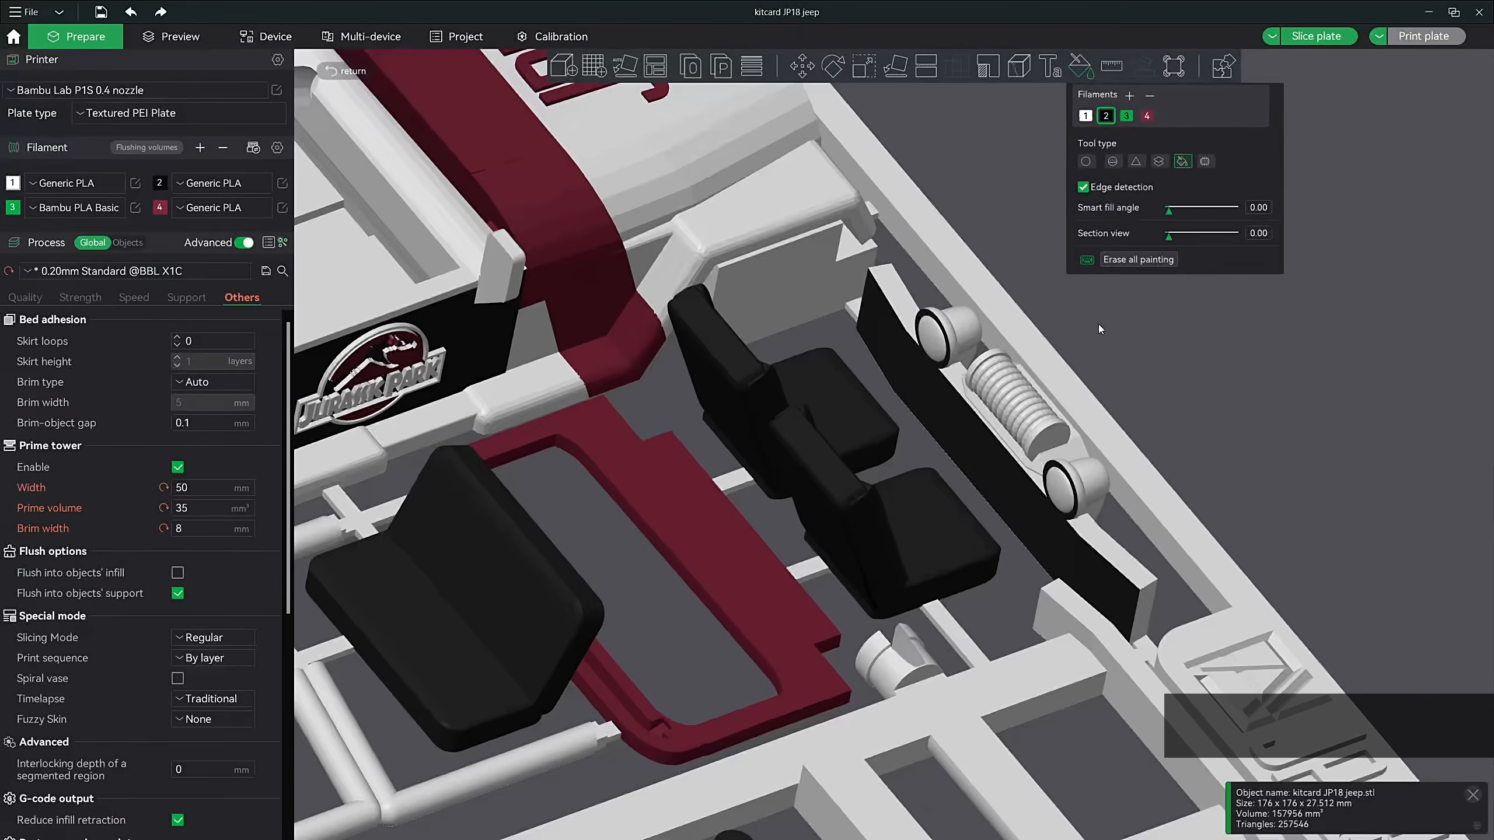
left_click(1083, 187)
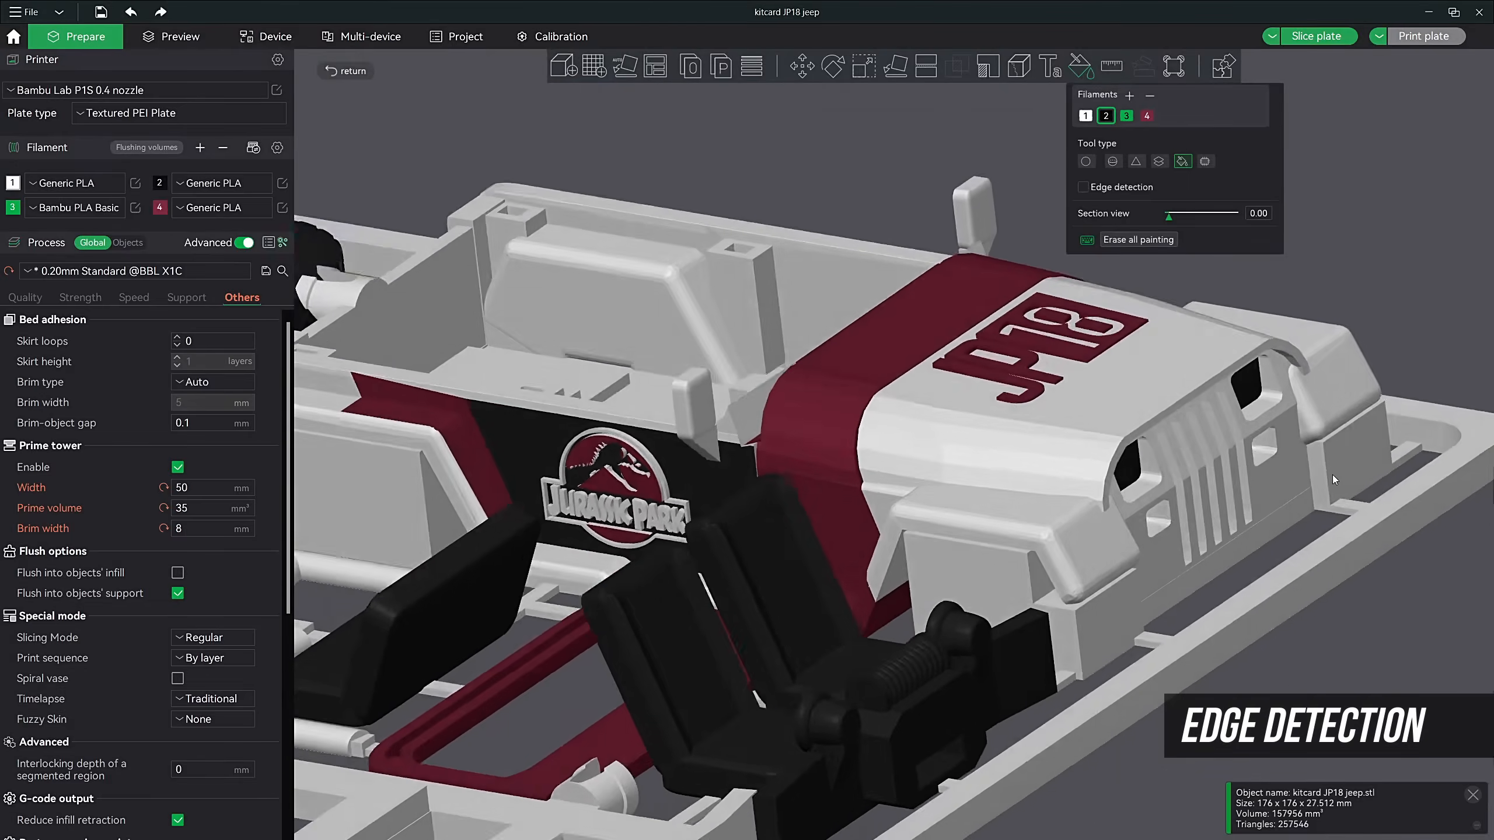
Fill both side mirrors with filament 4 and leave color painting
scroll(1334, 474, "down", 5)
left_click_drag(1089, 695, 1044, 698)
key("4")
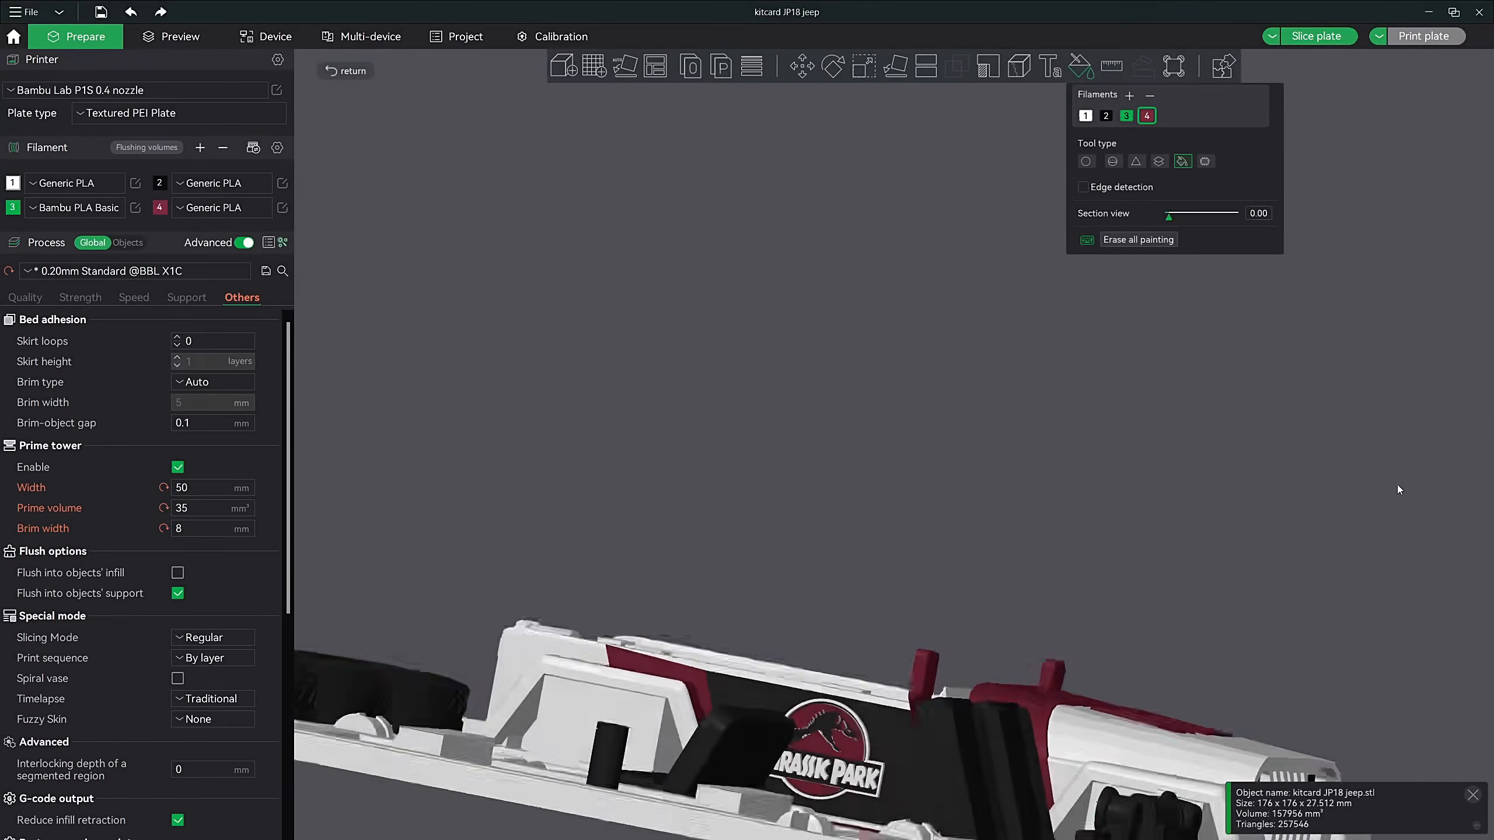
mouse_move(868, 608)
left_mouse_down()
mouse_move(673, 366)
mouse_move(479, 664)
mouse_move(371, 651)
mouse_move(442, 625)
left_mouse_up()
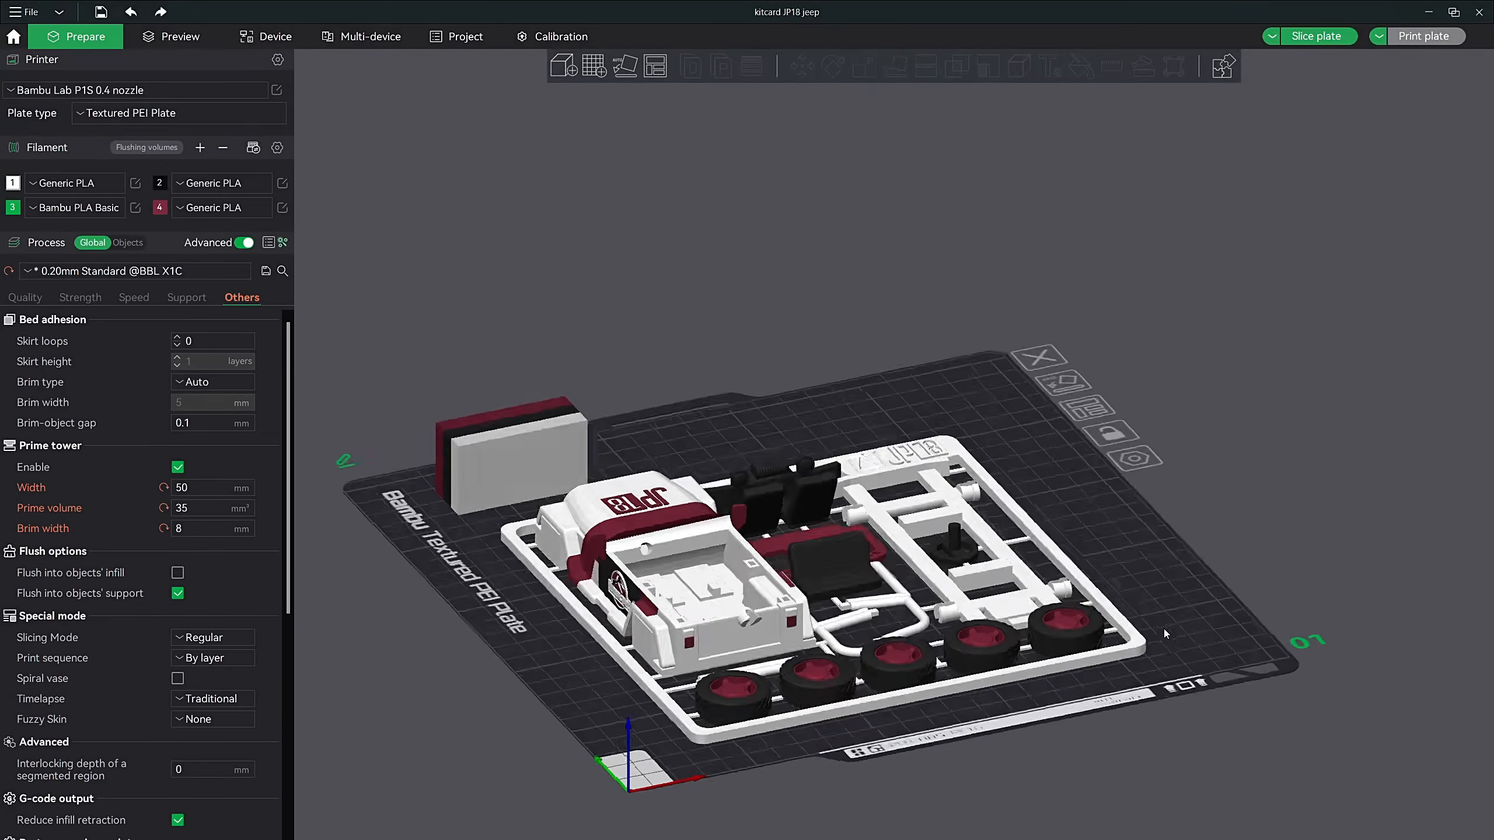
Slice the painted plate and send the kitcard JP18 jeep print job to the A1 Combo printer
left_click_drag(1000, 636, 1253, 642)
key("1")
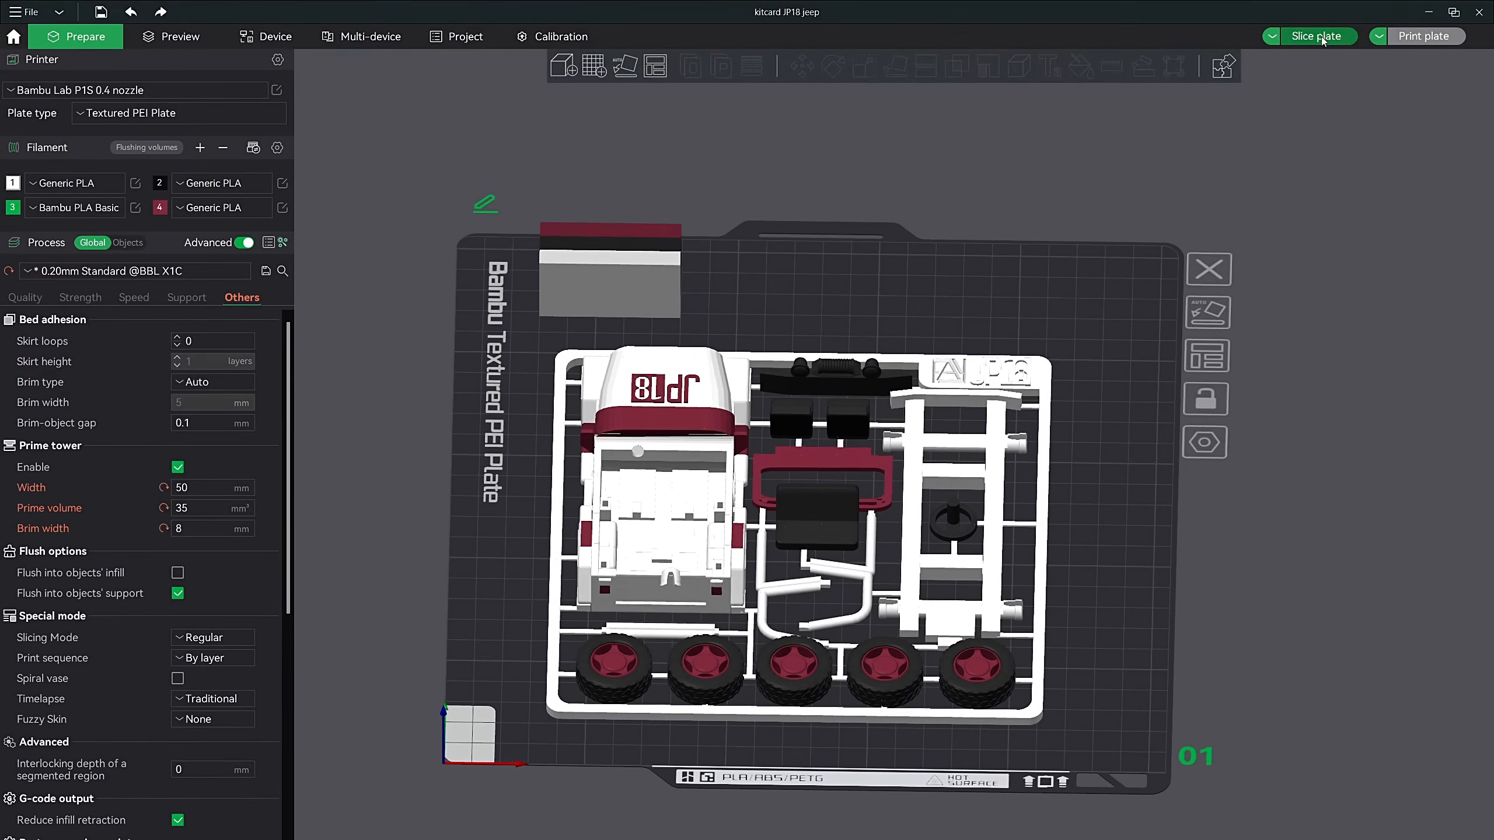
left_click(1317, 36)
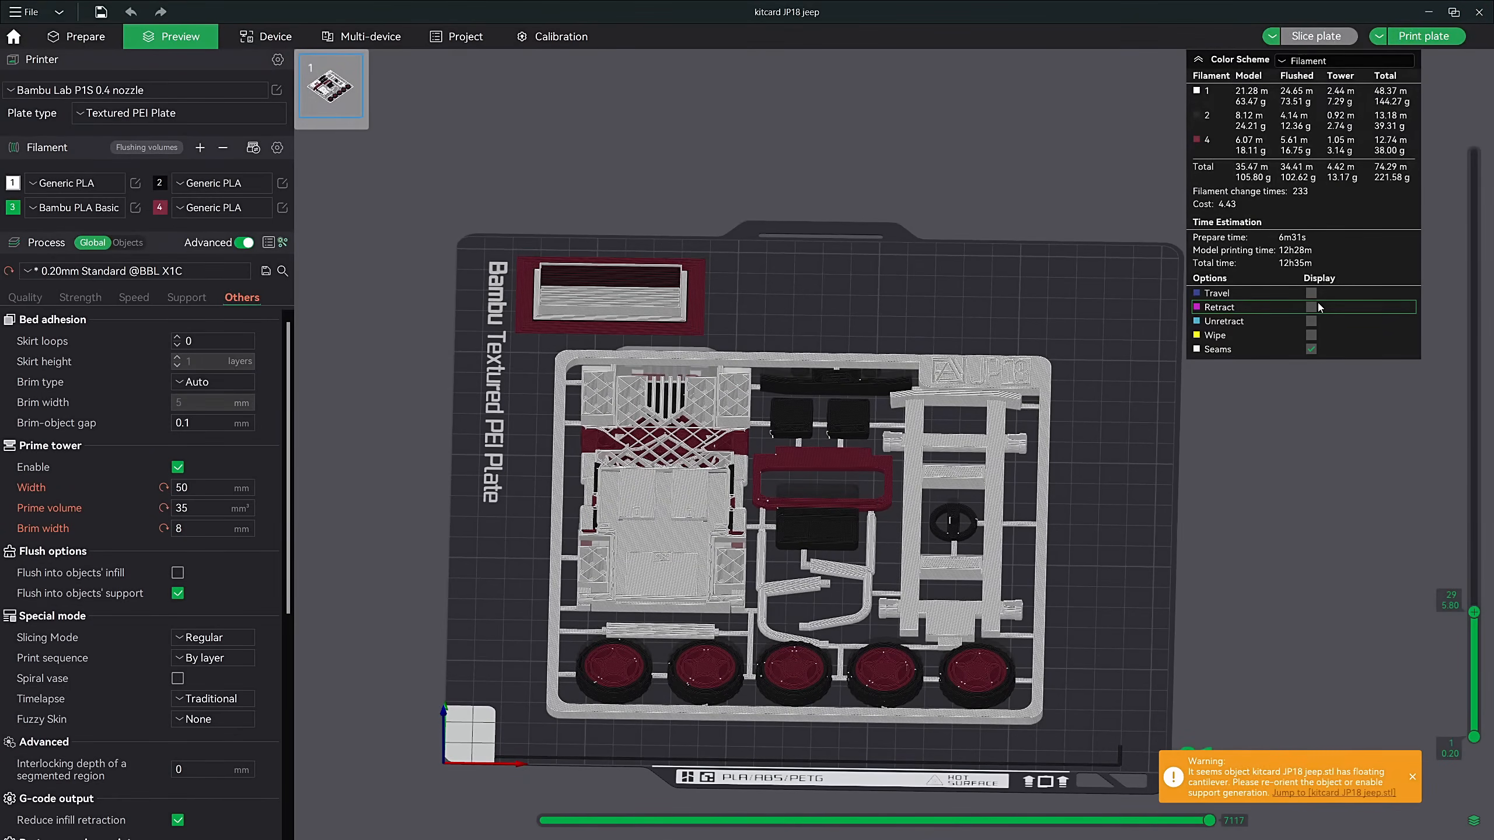
left_click_drag(1265, 412, 1275, 549)
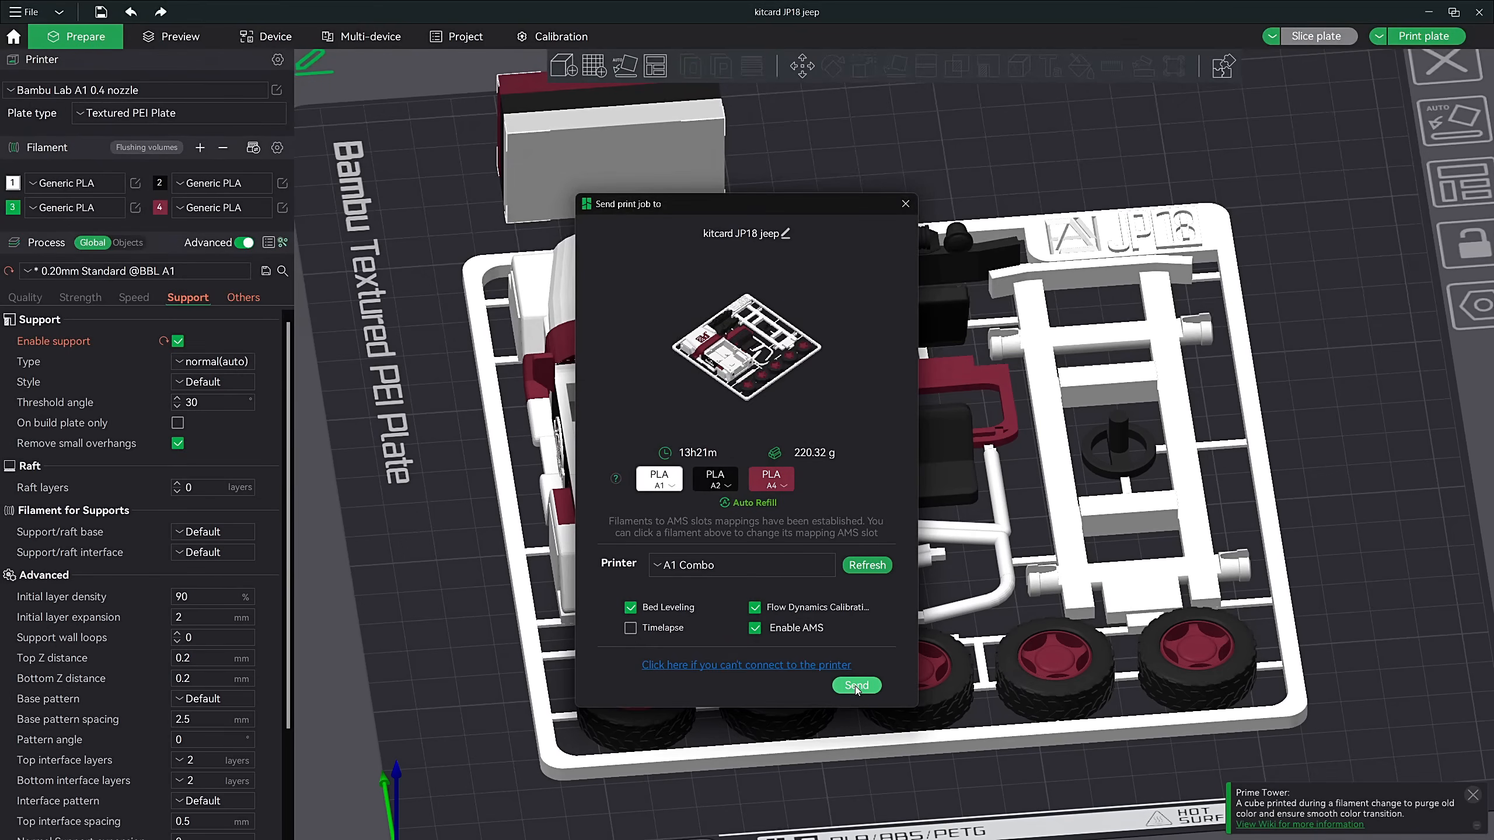
left_click(856, 686)
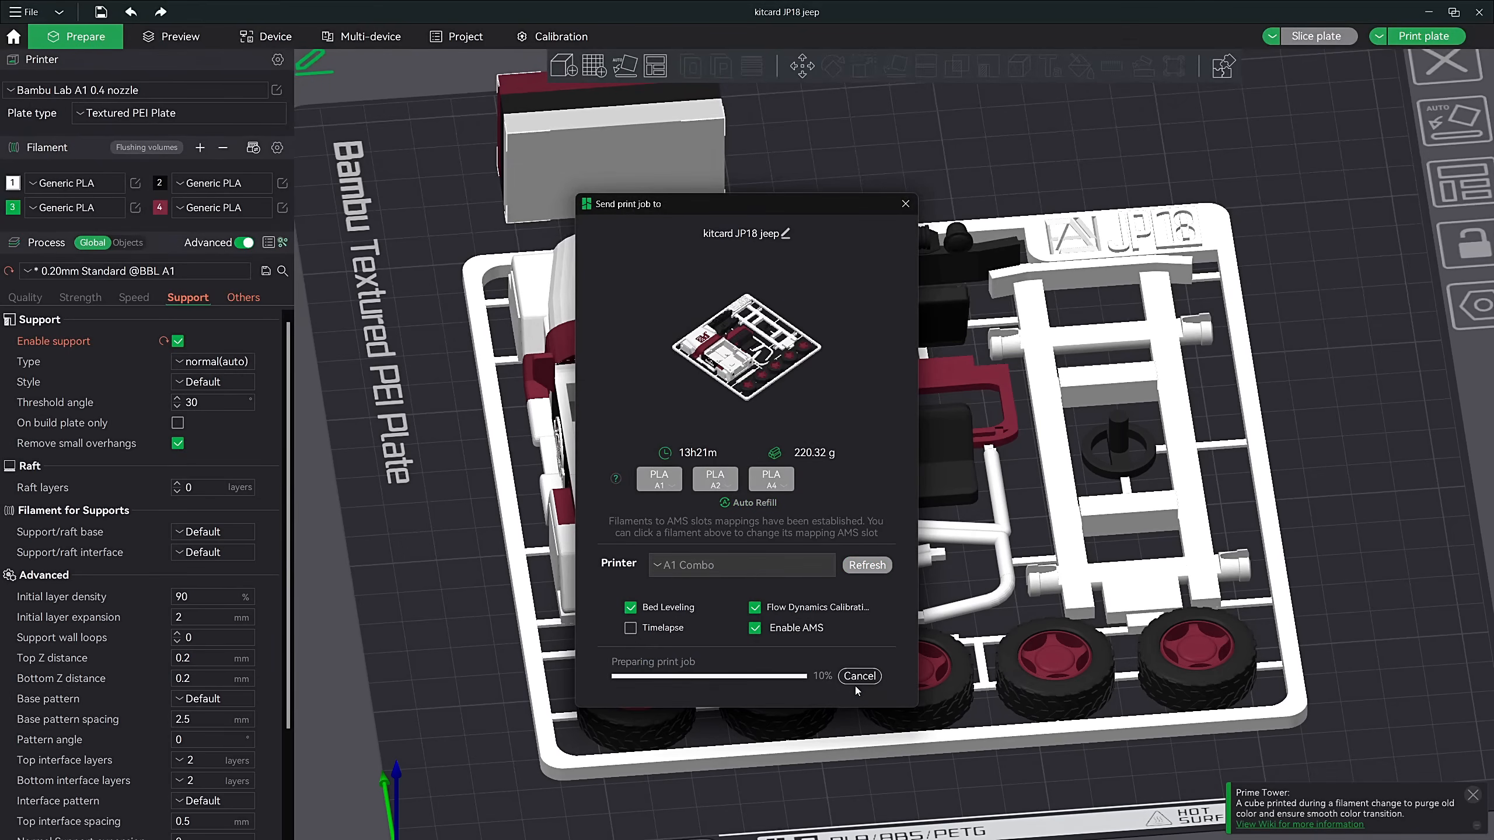